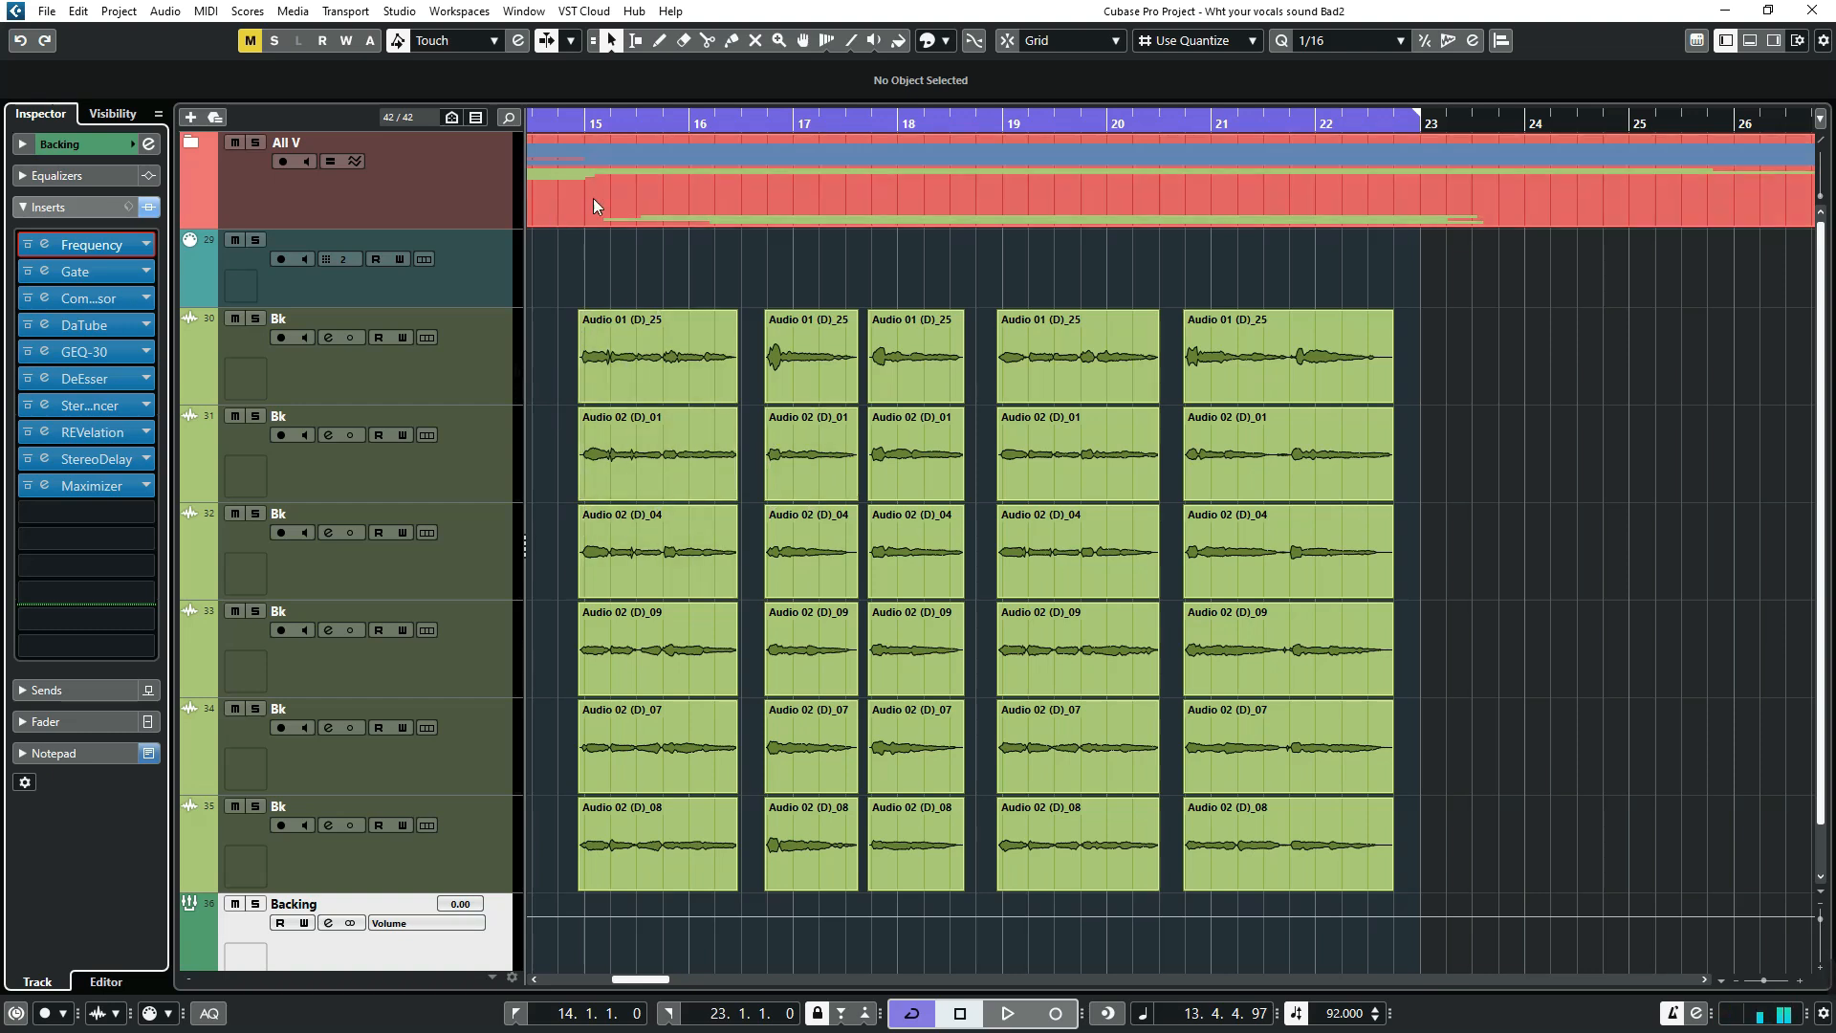
- Place the playhead just before bar 15 and bypass all inserts on the Backing group track
{"action": "left_click", "coordinate": [586, 127]}
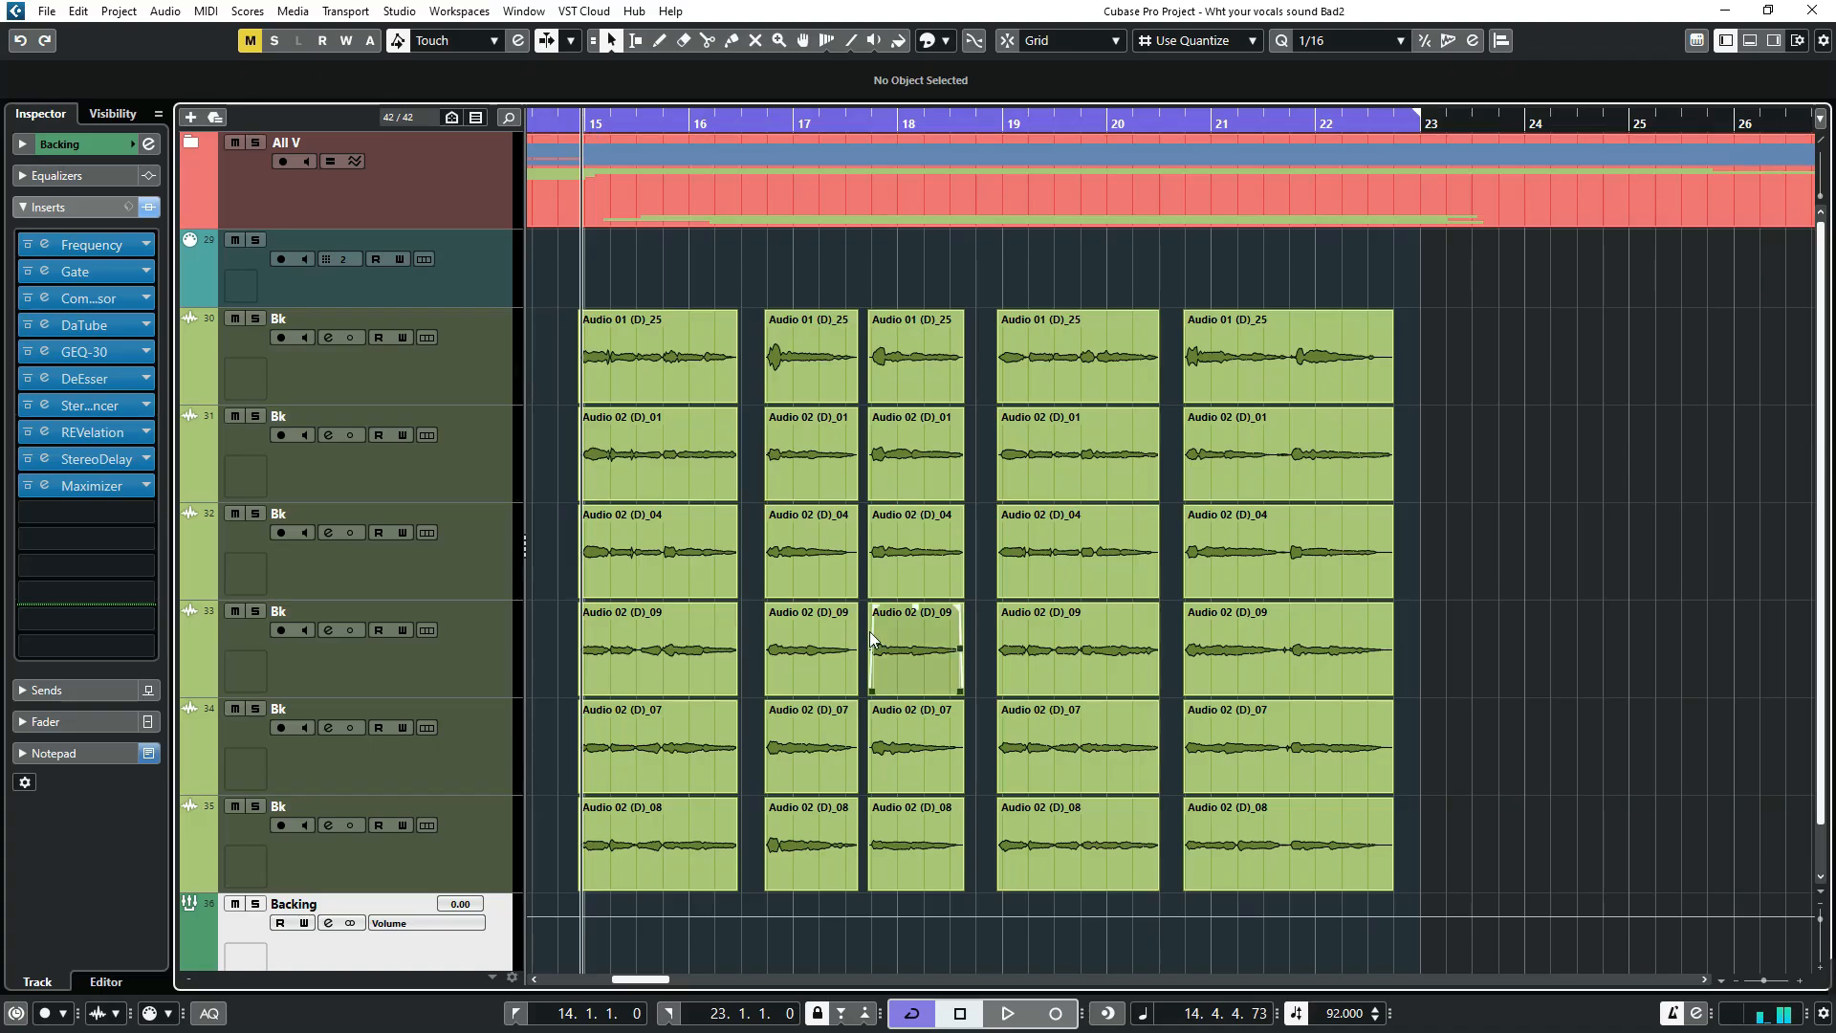
{"action": "scroll", "coordinate": [909, 632], "scroll_direction": "down", "scroll_amount": 1}
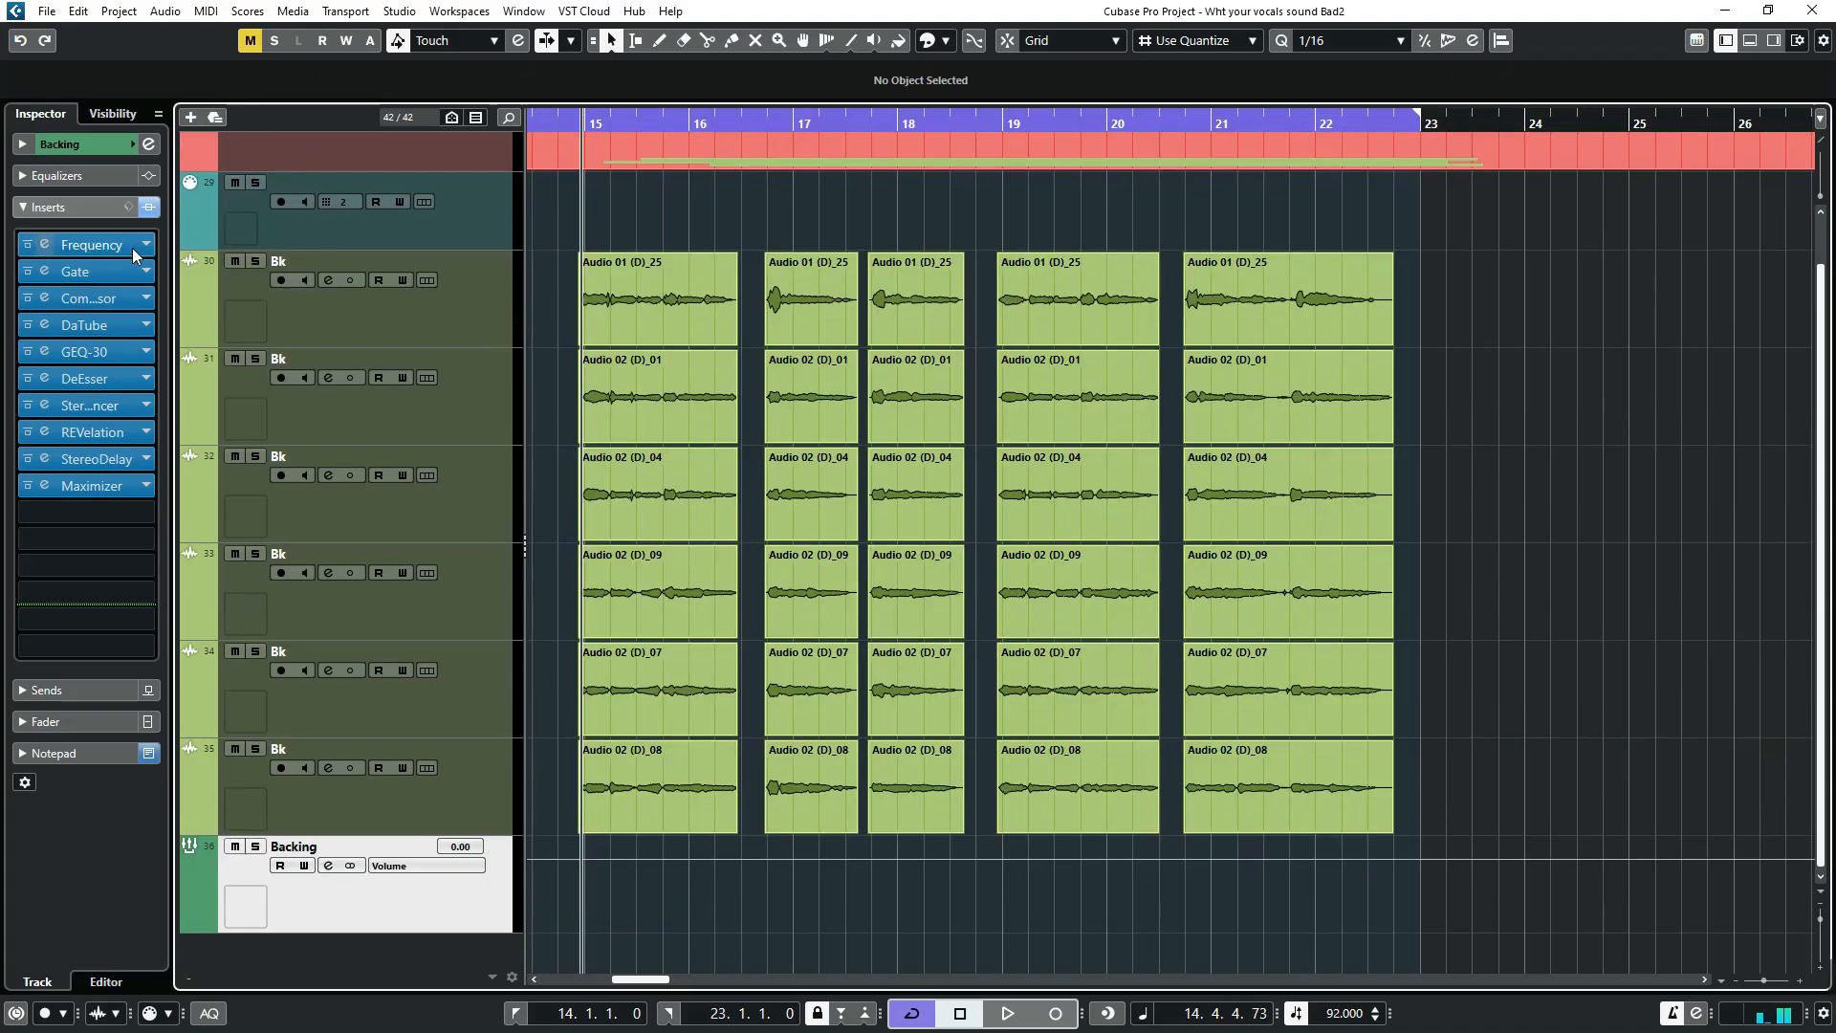
{"action": "left_click", "coordinate": [149, 207]}
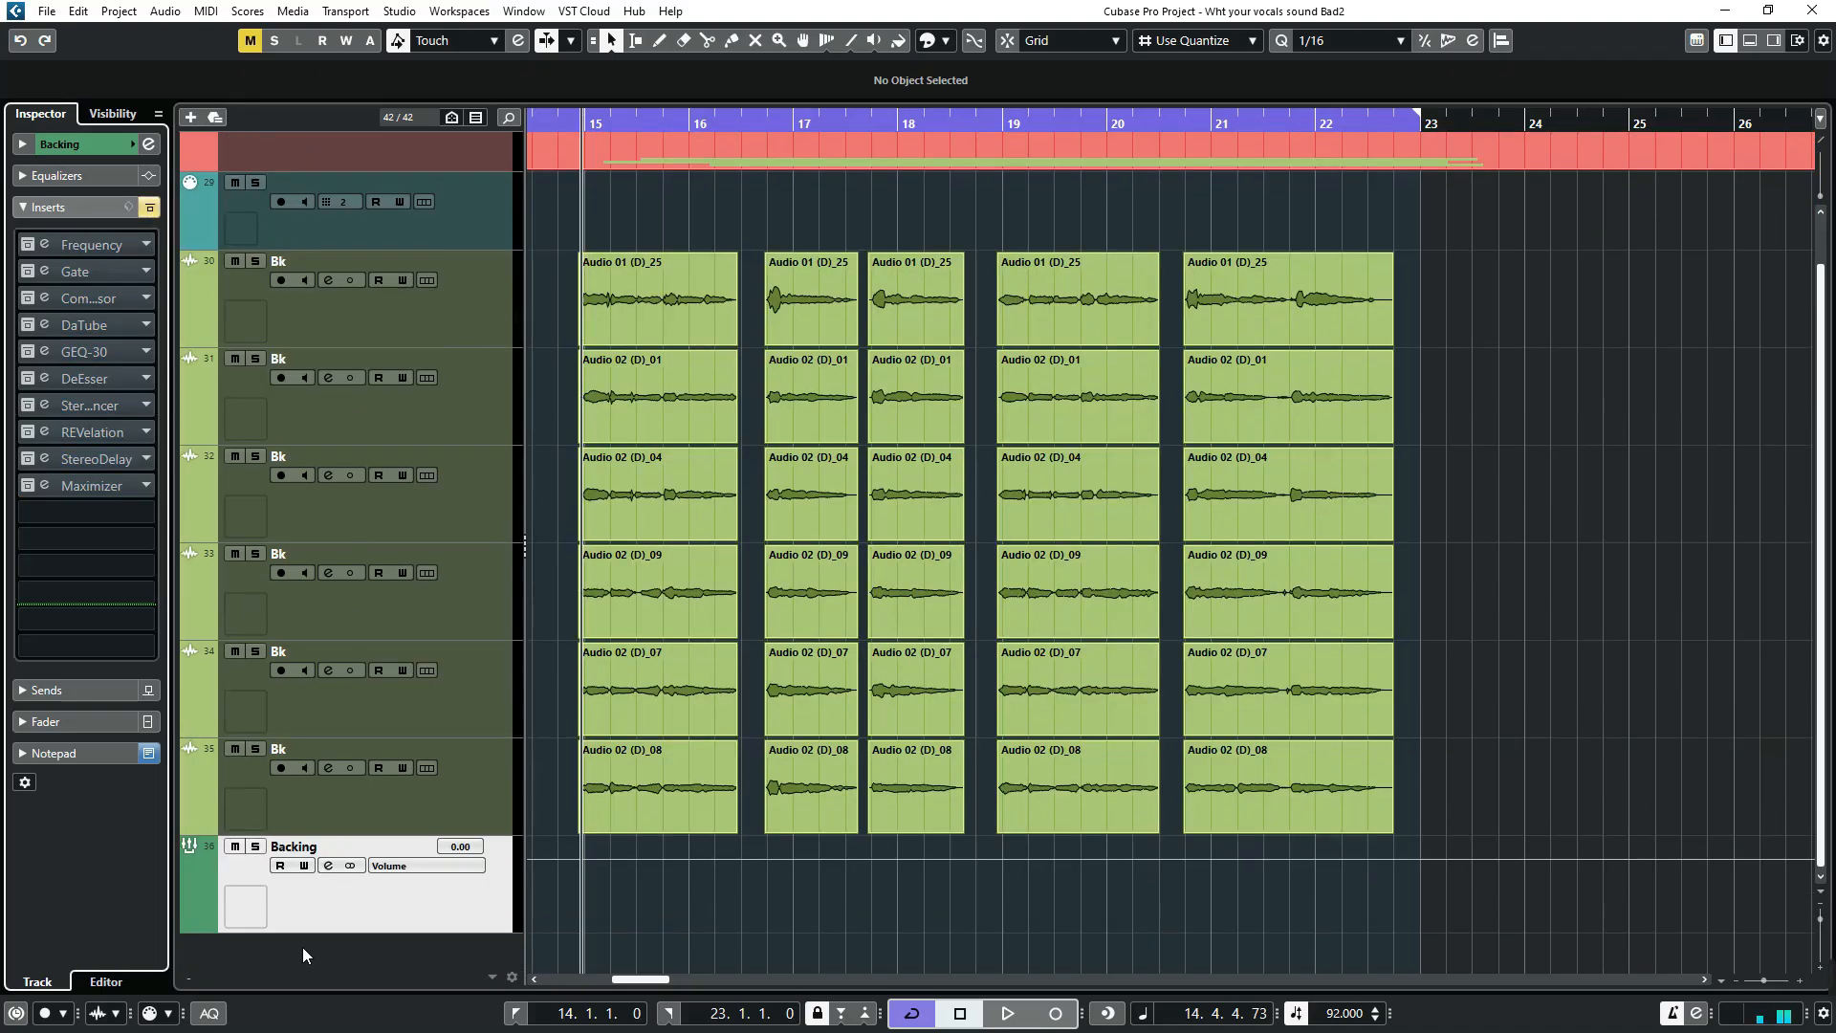
- Solo the Backing group track and play the backing vocals with every insert bypassed
{"action": "left_click", "coordinate": [255, 846]}
{"action": "key", "text": "space"}
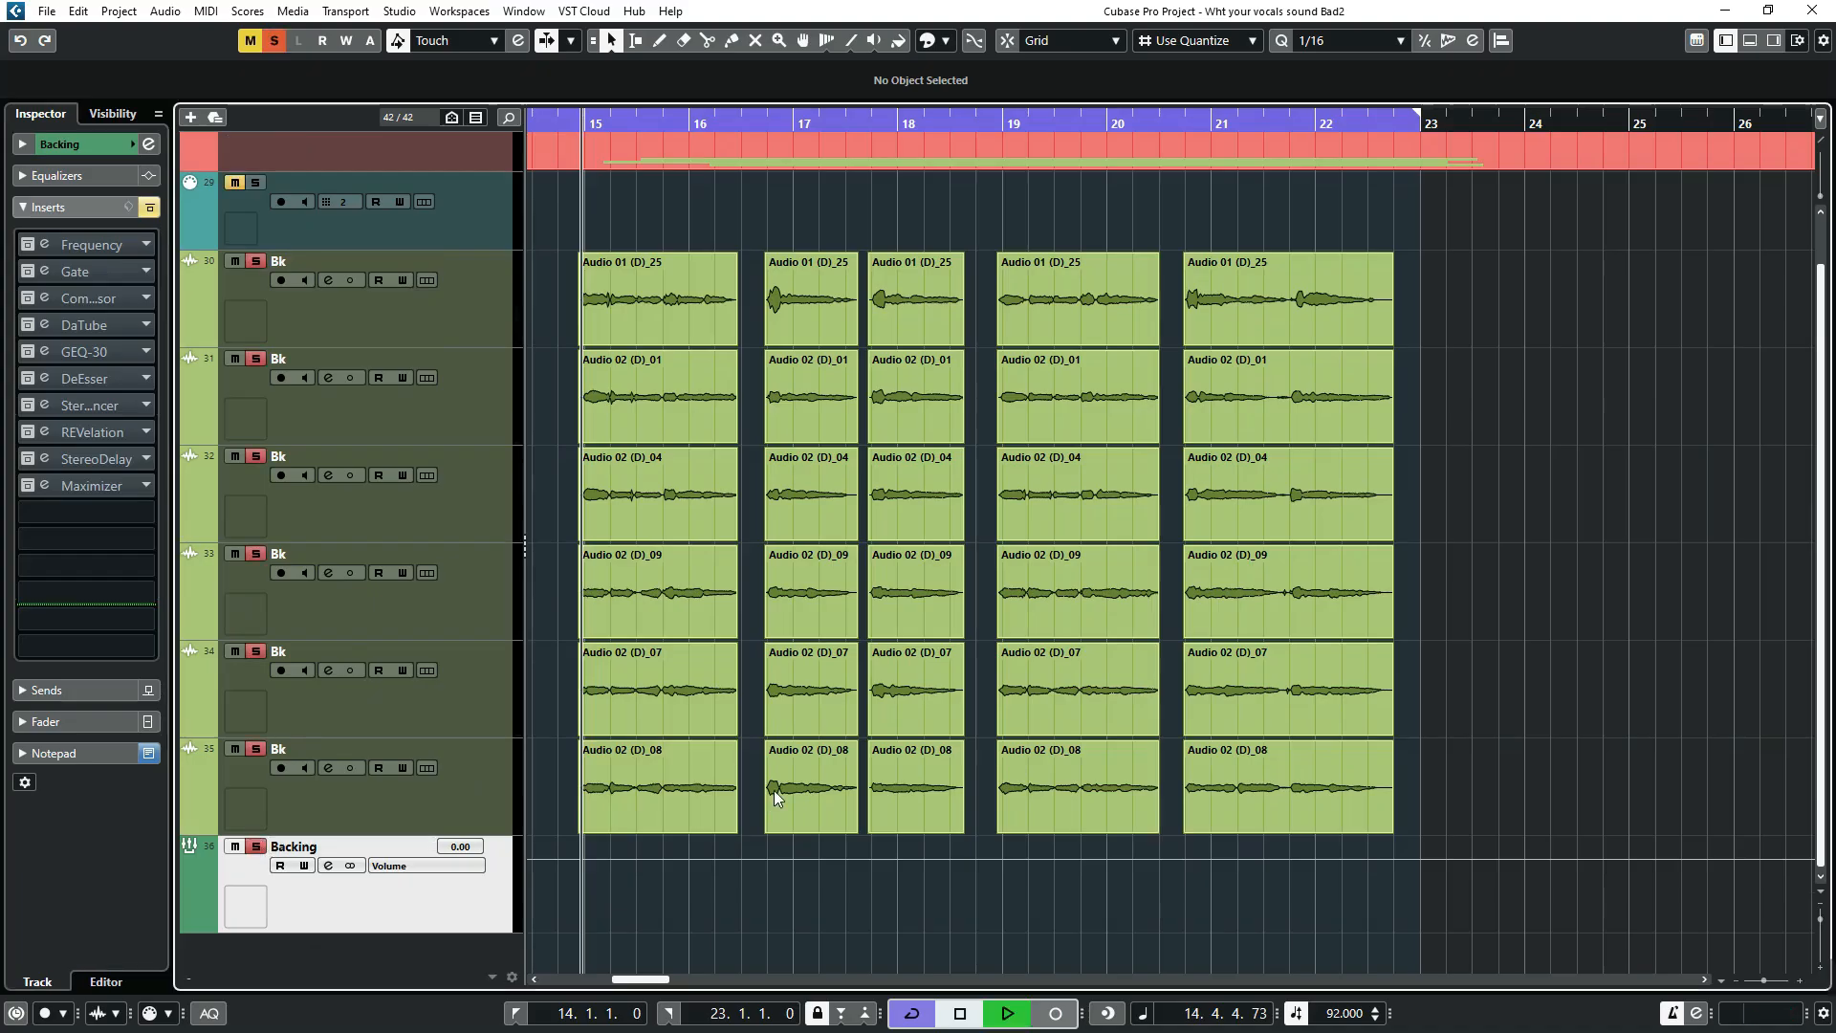
{"action": "left_click", "coordinate": [680, 773]}
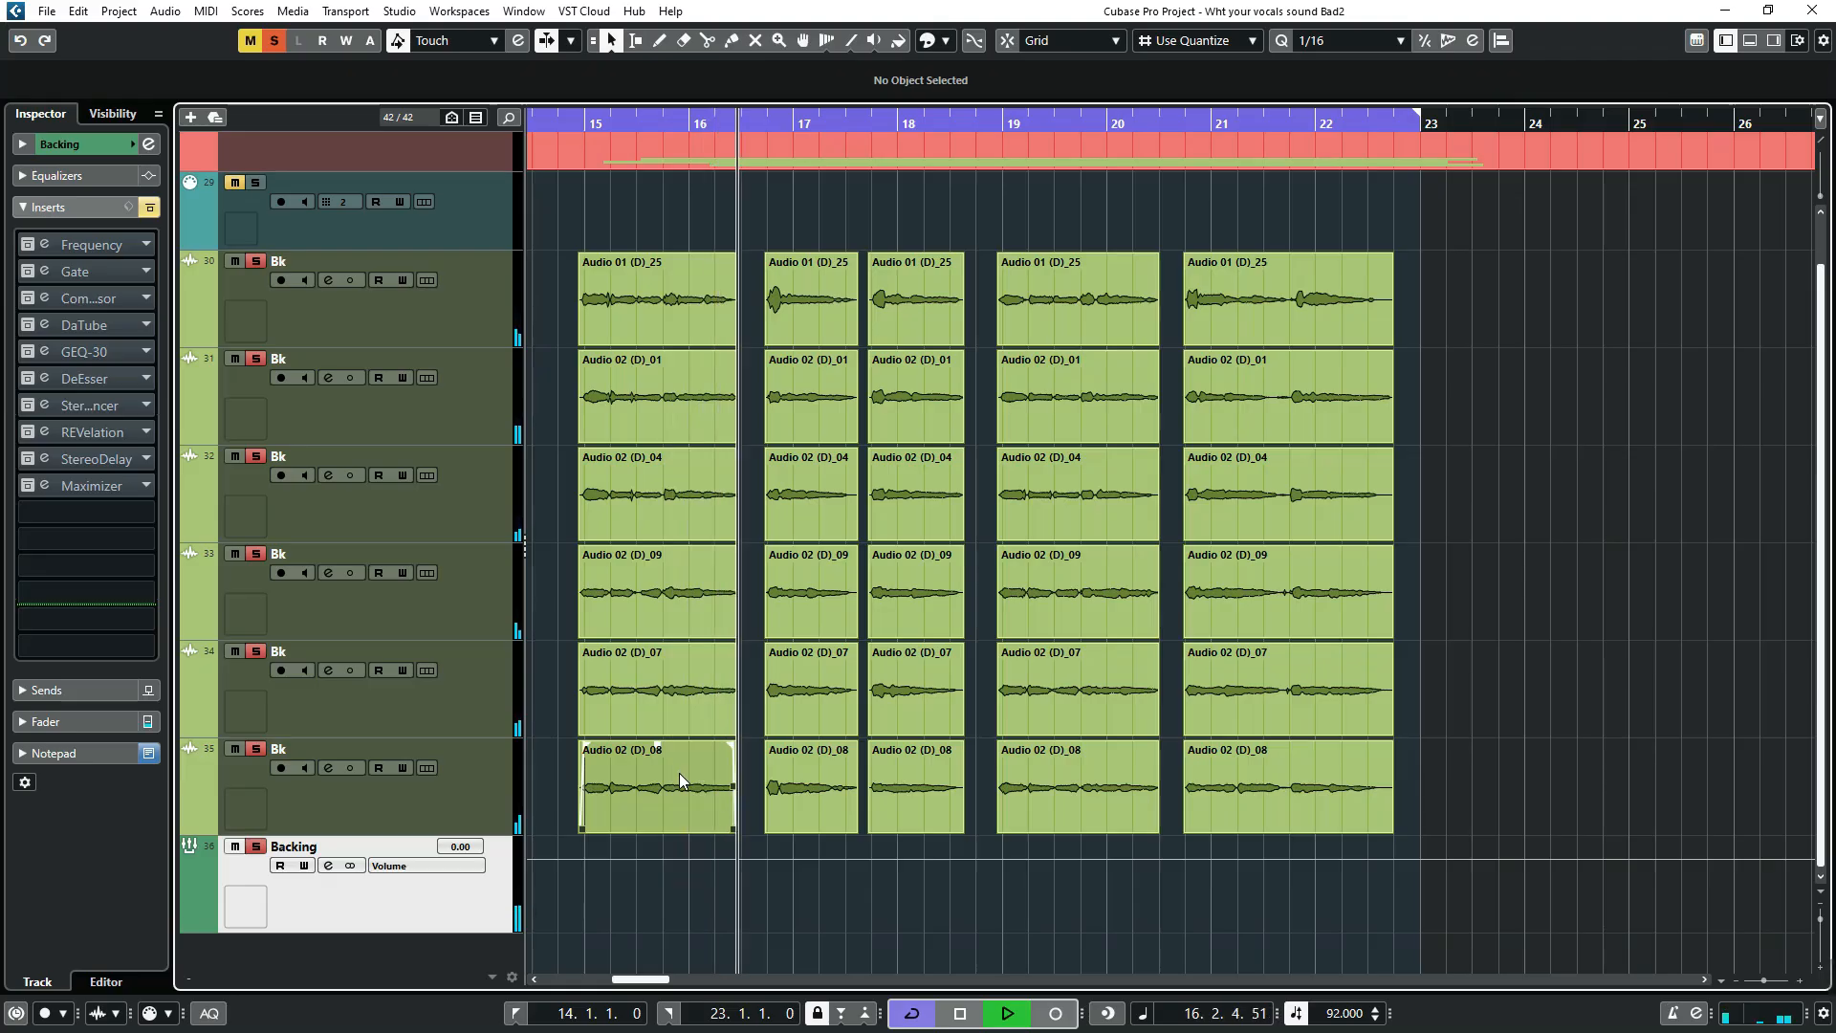
{"action": "left_click", "coordinate": [649, 652]}
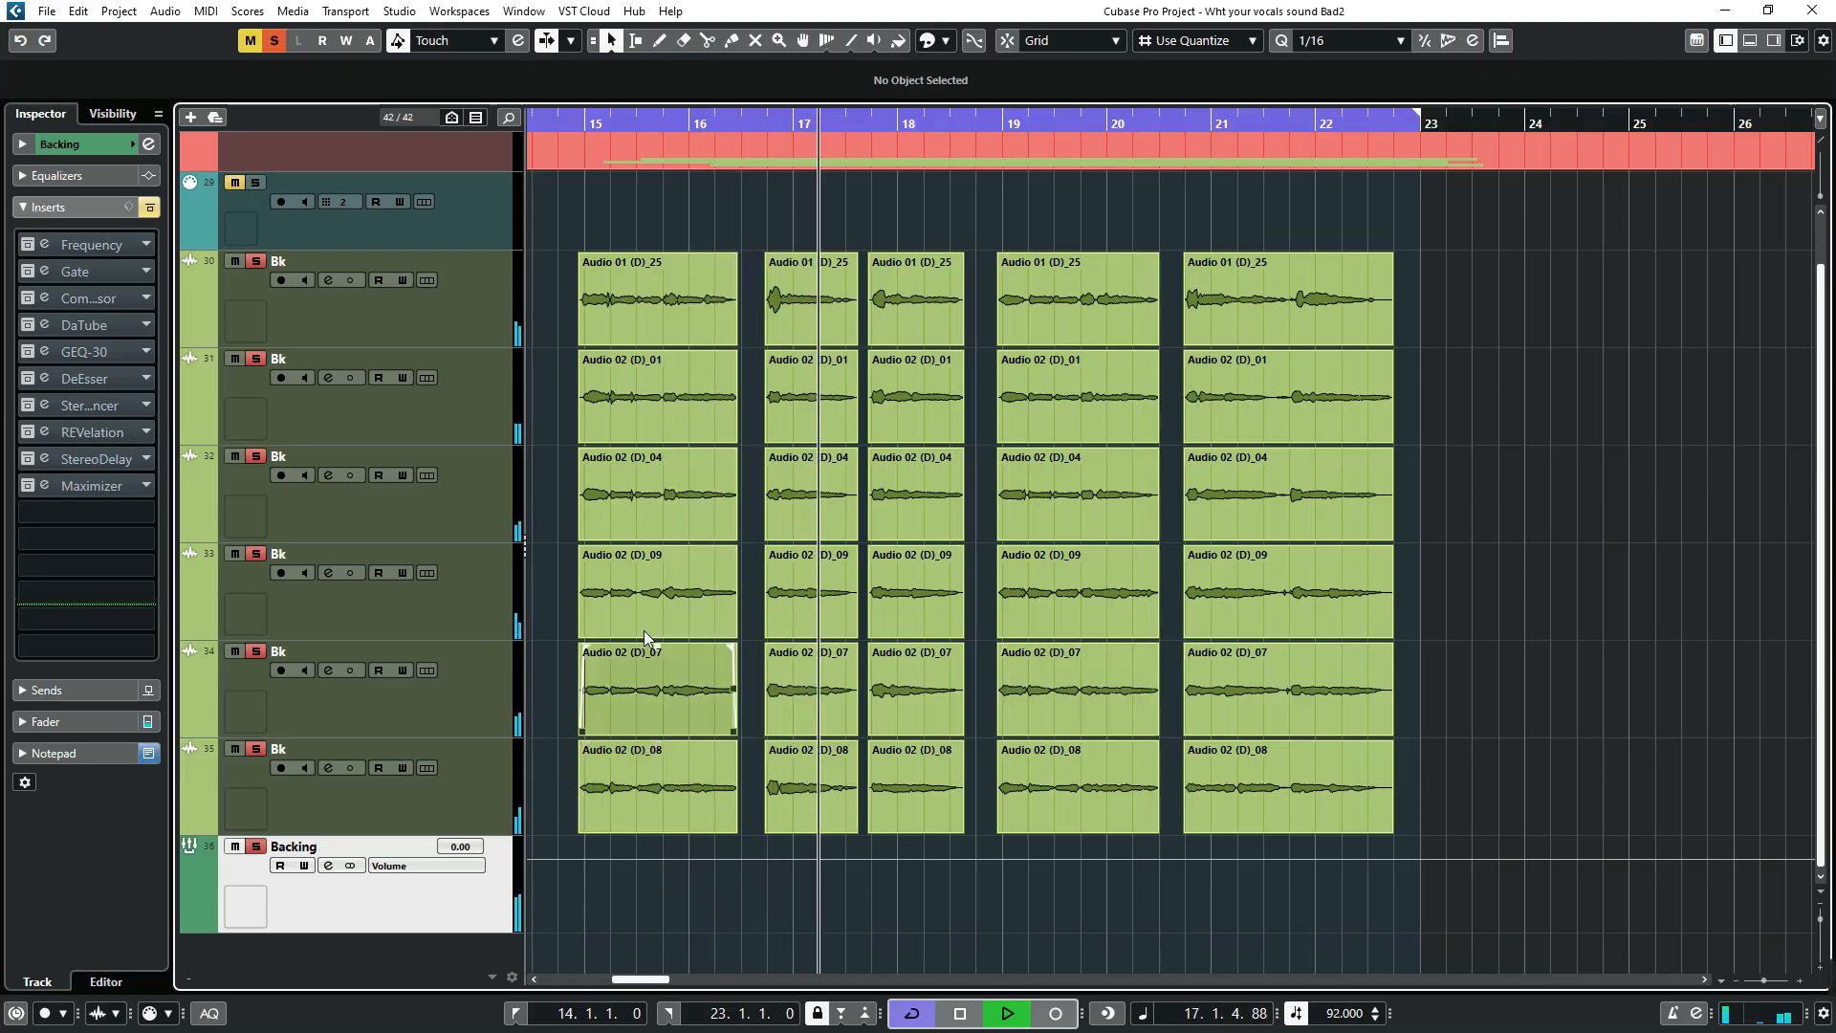
- Audition the soloed backing vocals with only the Maximizer insert active, ending with playback stopped and the solo off
{"action": "left_click", "coordinate": [23, 489]}
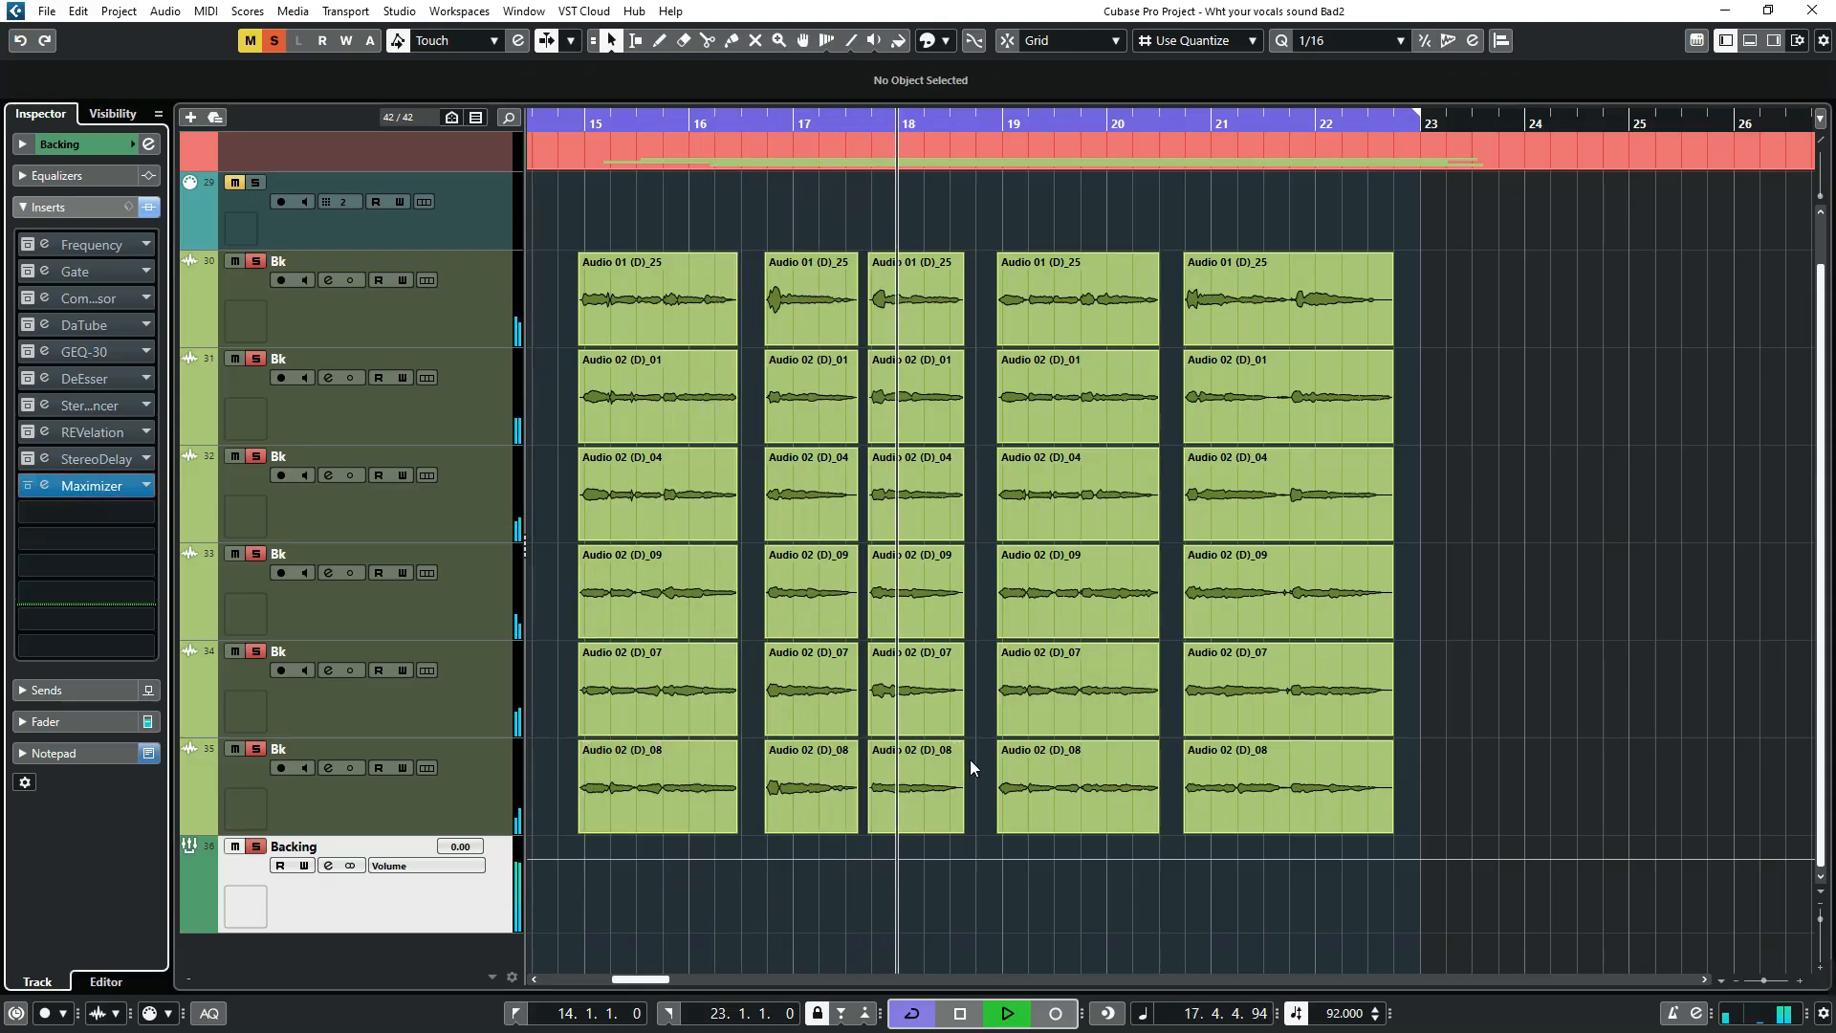
{"action": "left_click", "coordinate": [606, 809]}
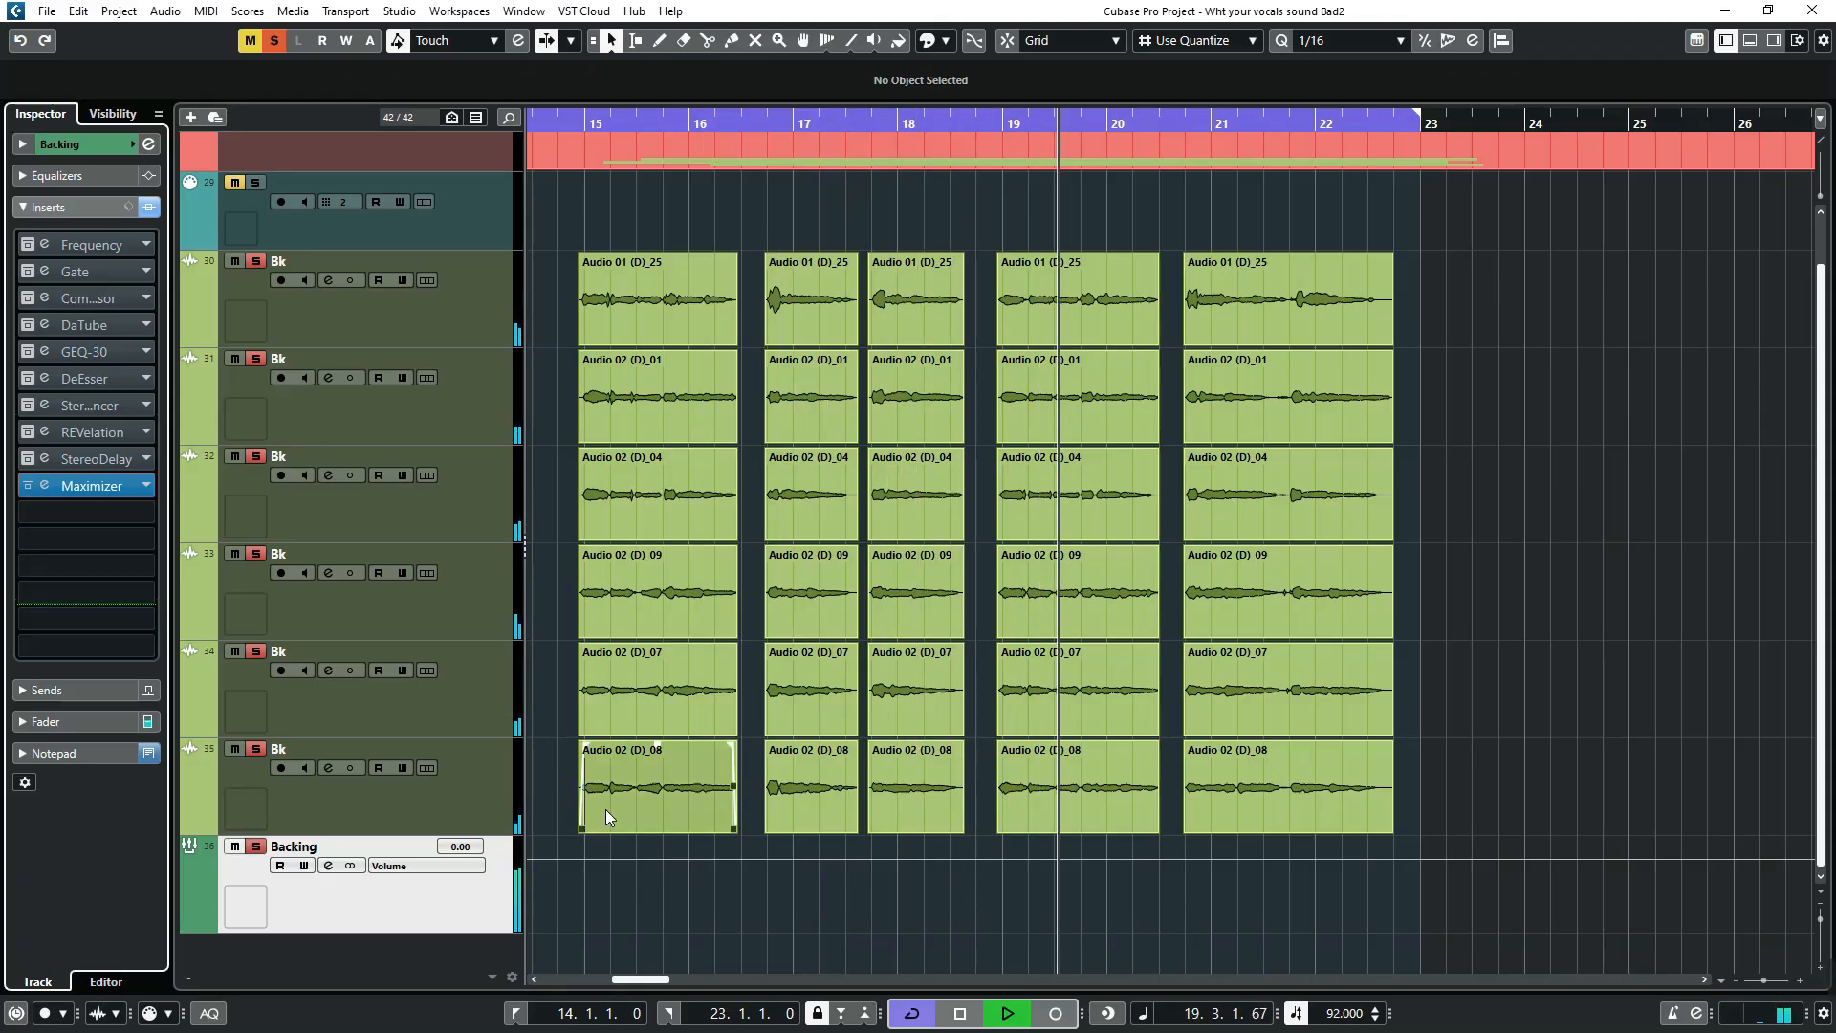
{"action": "key", "text": "space"}
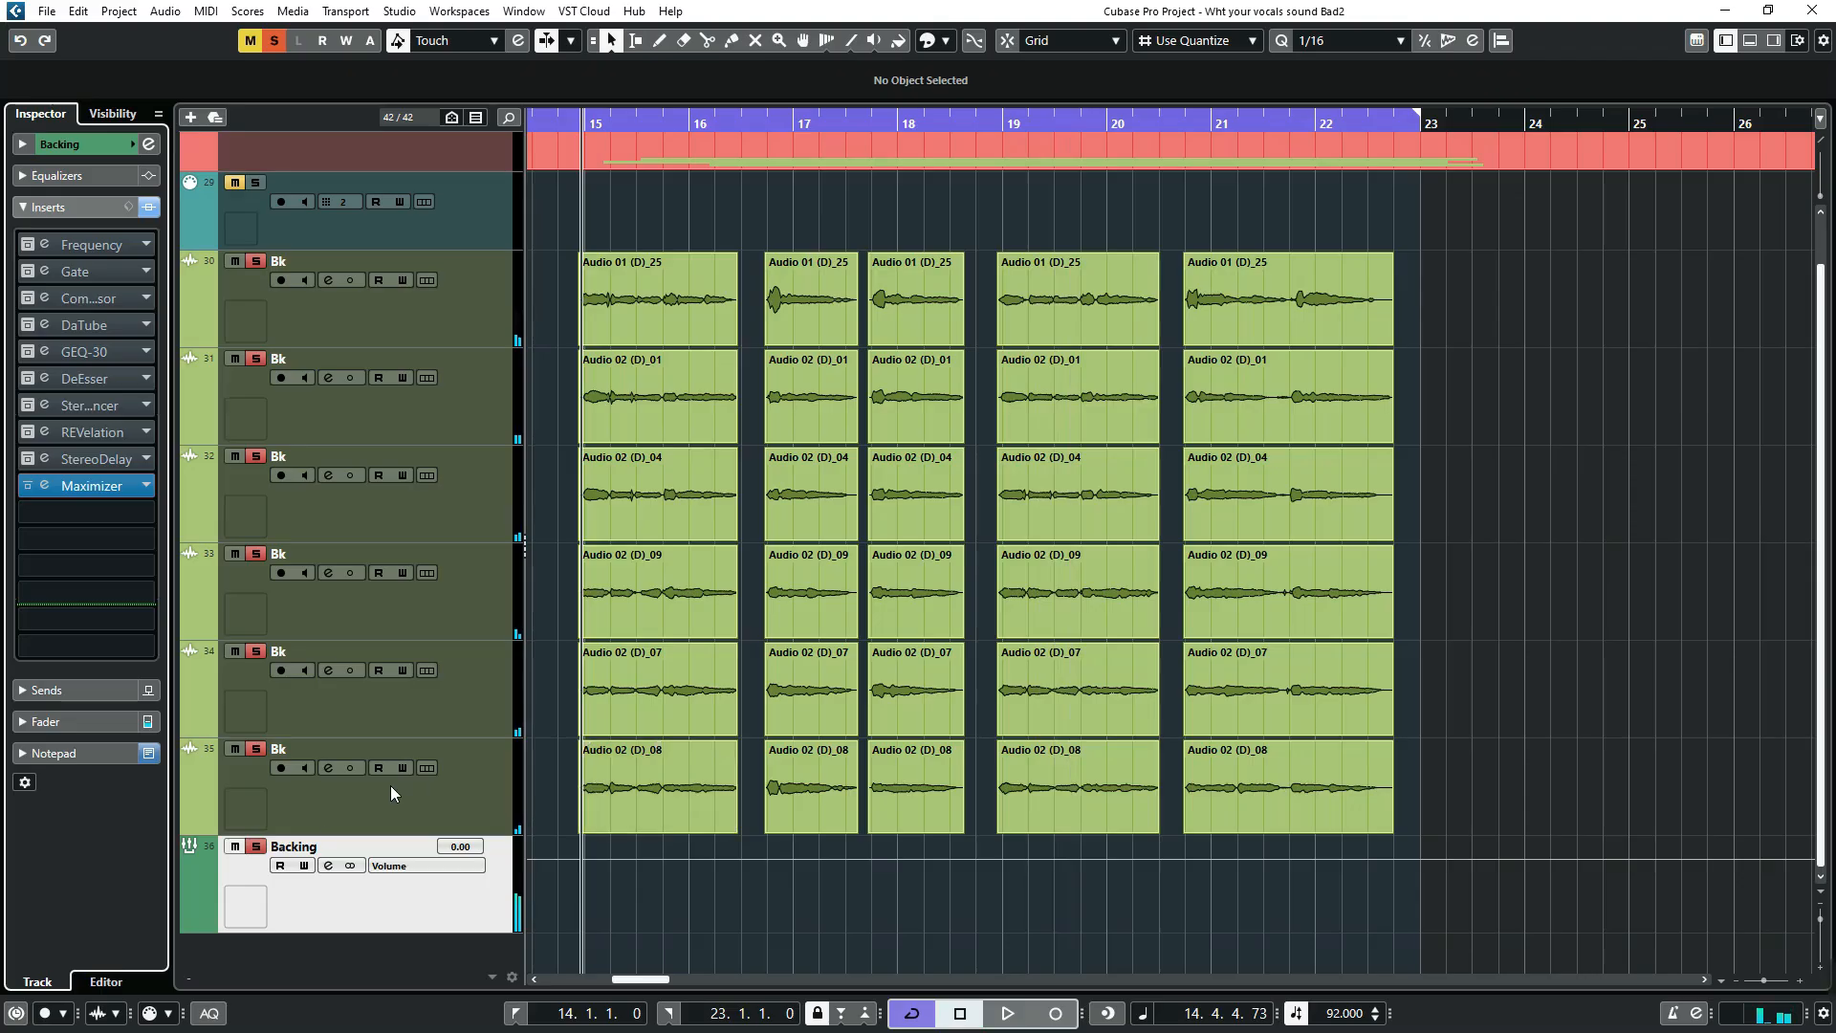
{"action": "left_click", "coordinate": [255, 847]}
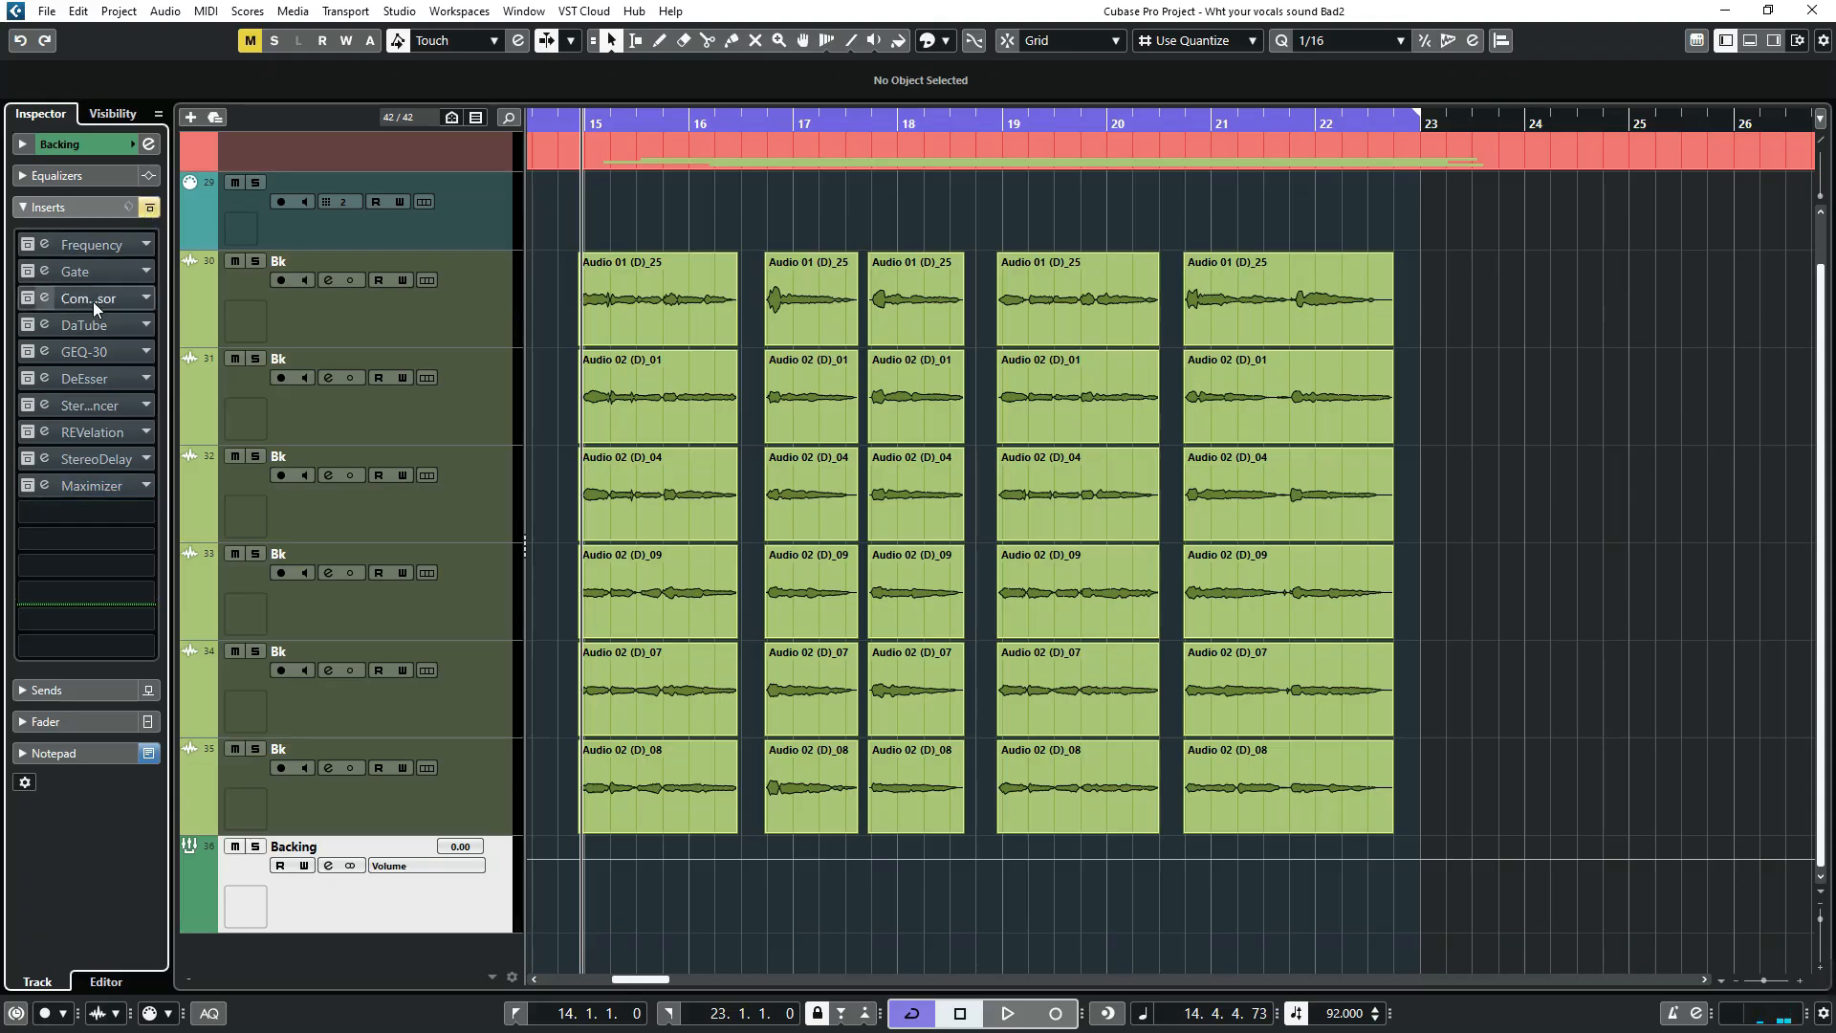
- Reactivate the whole insert chain on the Backing track, from Frequency through Maximizer
{"action": "left_click", "coordinate": [148, 208]}
{"action": "left_click", "coordinate": [148, 209]}
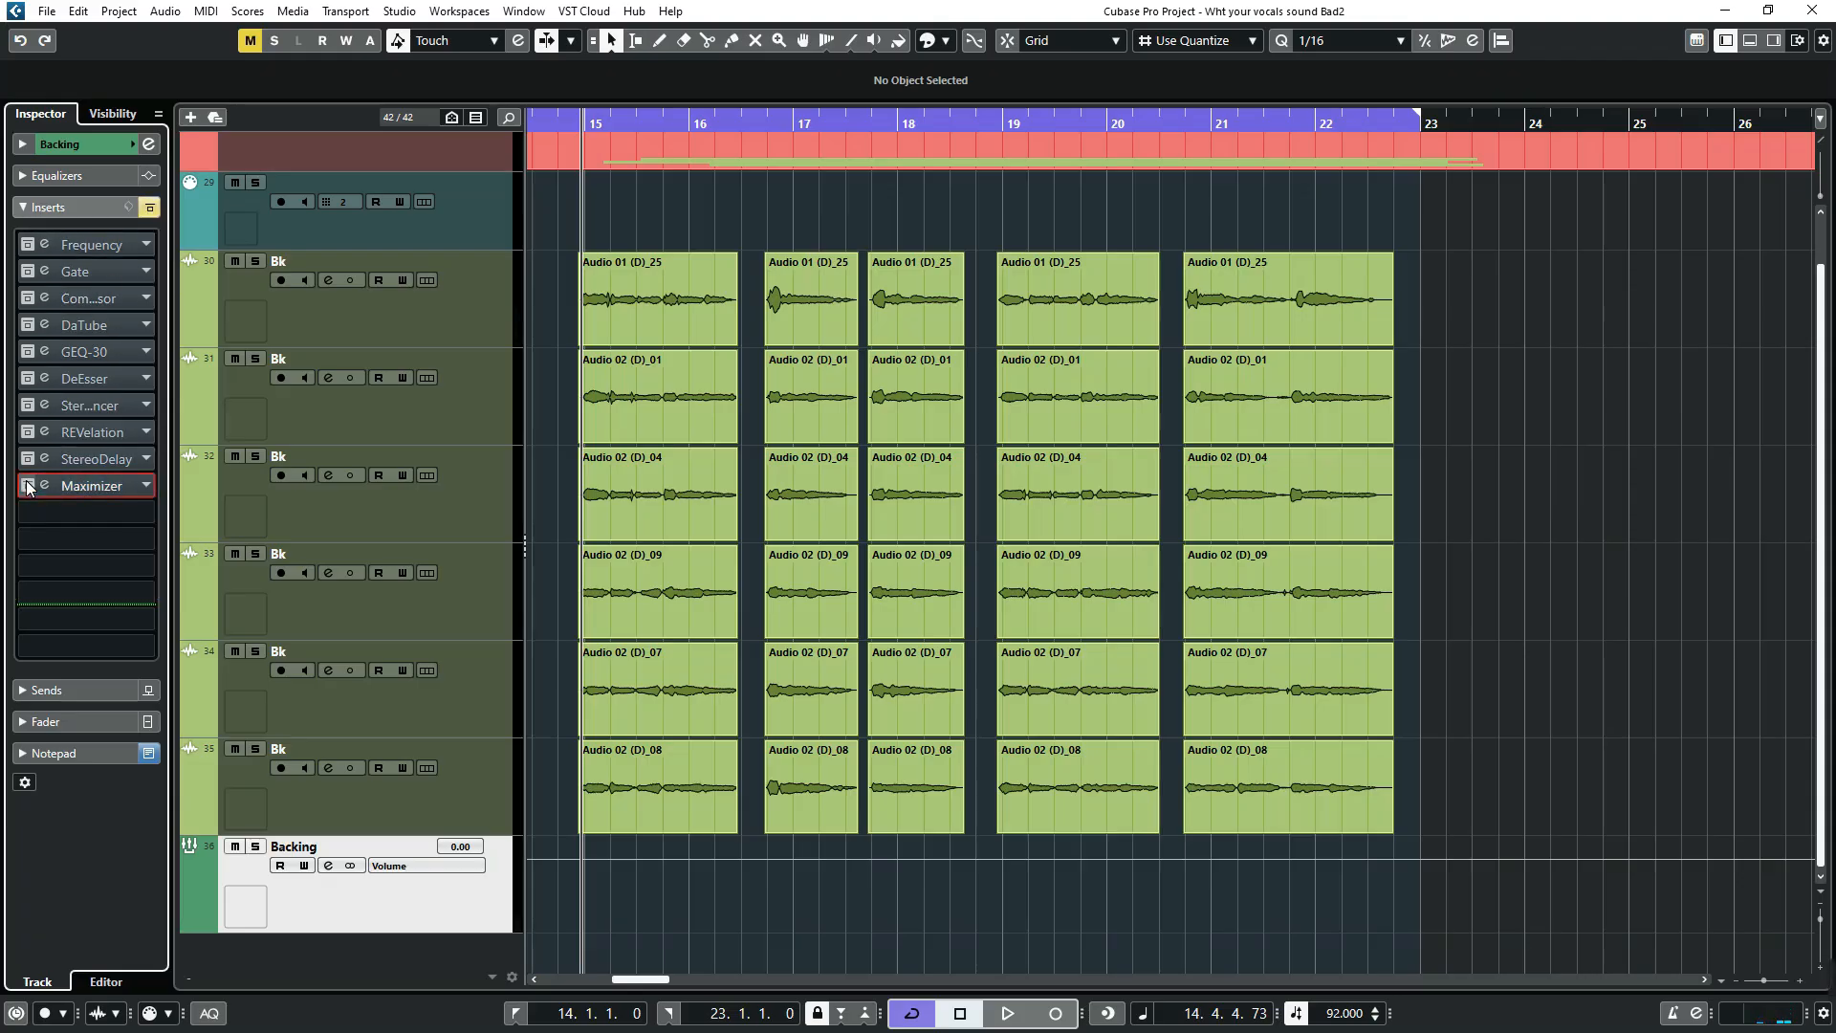
{"action": "left_click", "coordinate": [148, 209]}
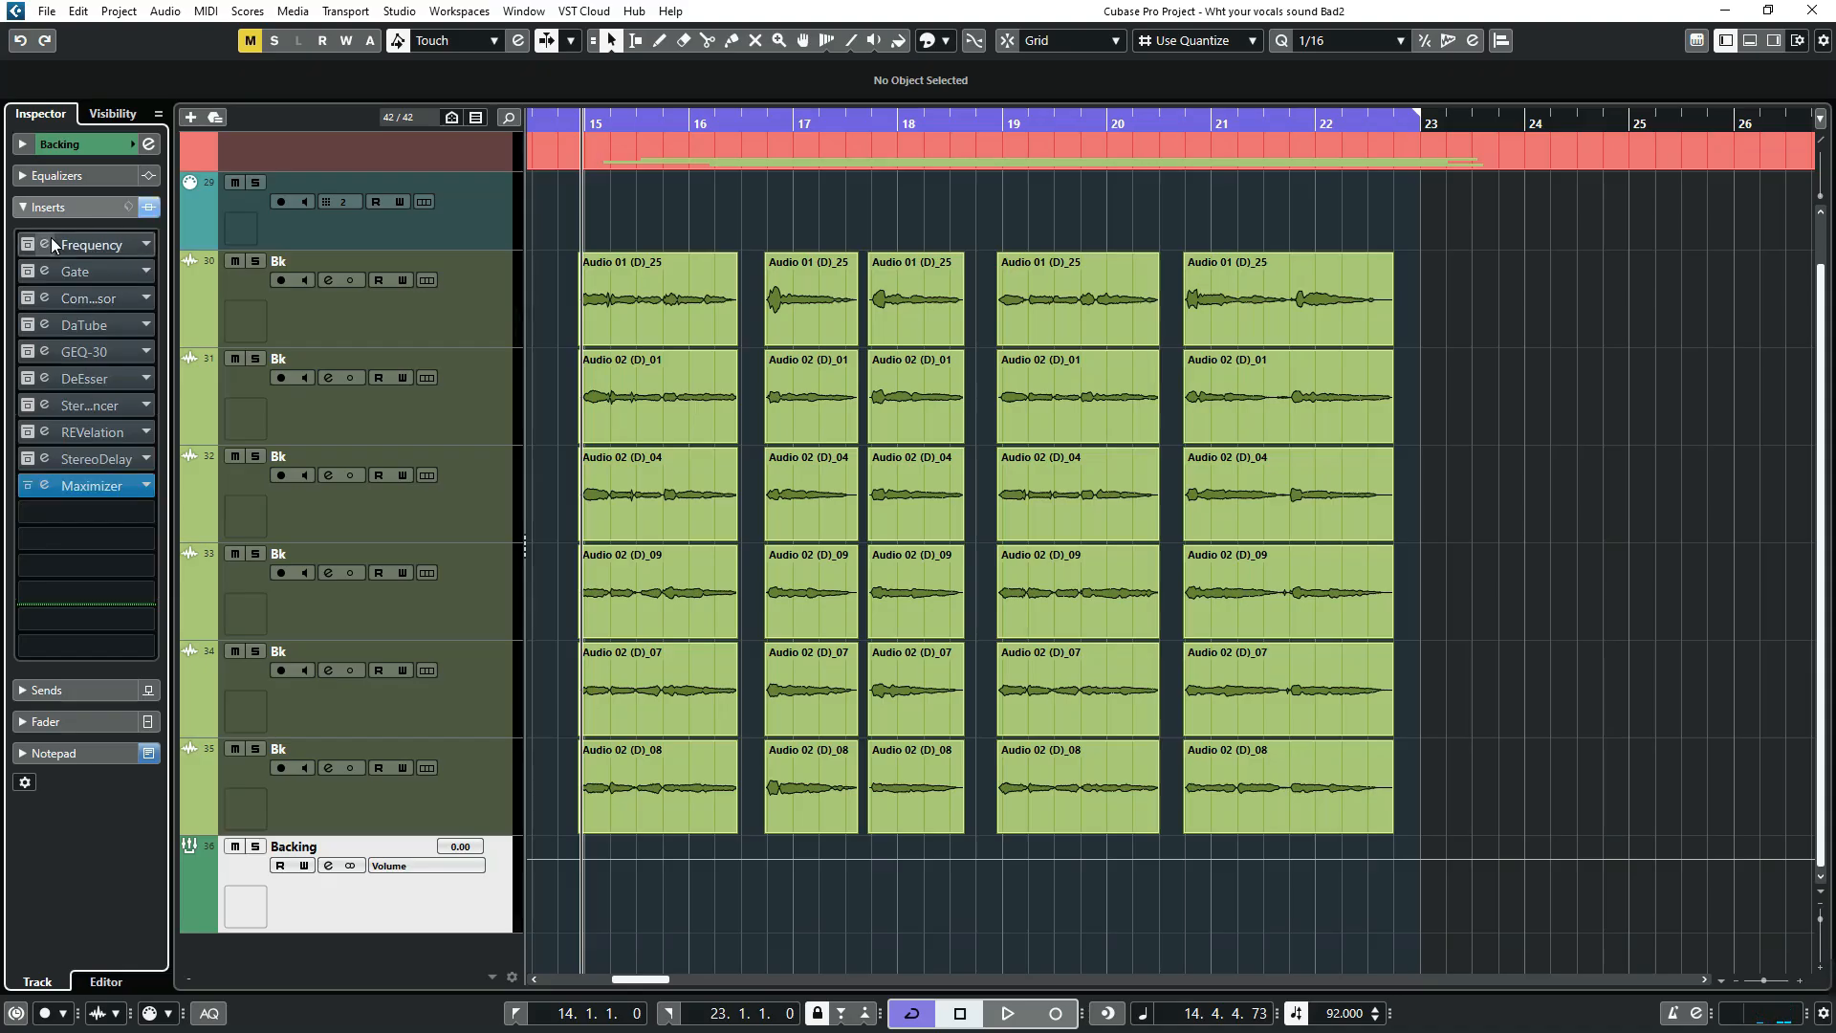
{"action": "left_click", "coordinate": [27, 270]}
{"action": "left_click", "coordinate": [27, 297]}
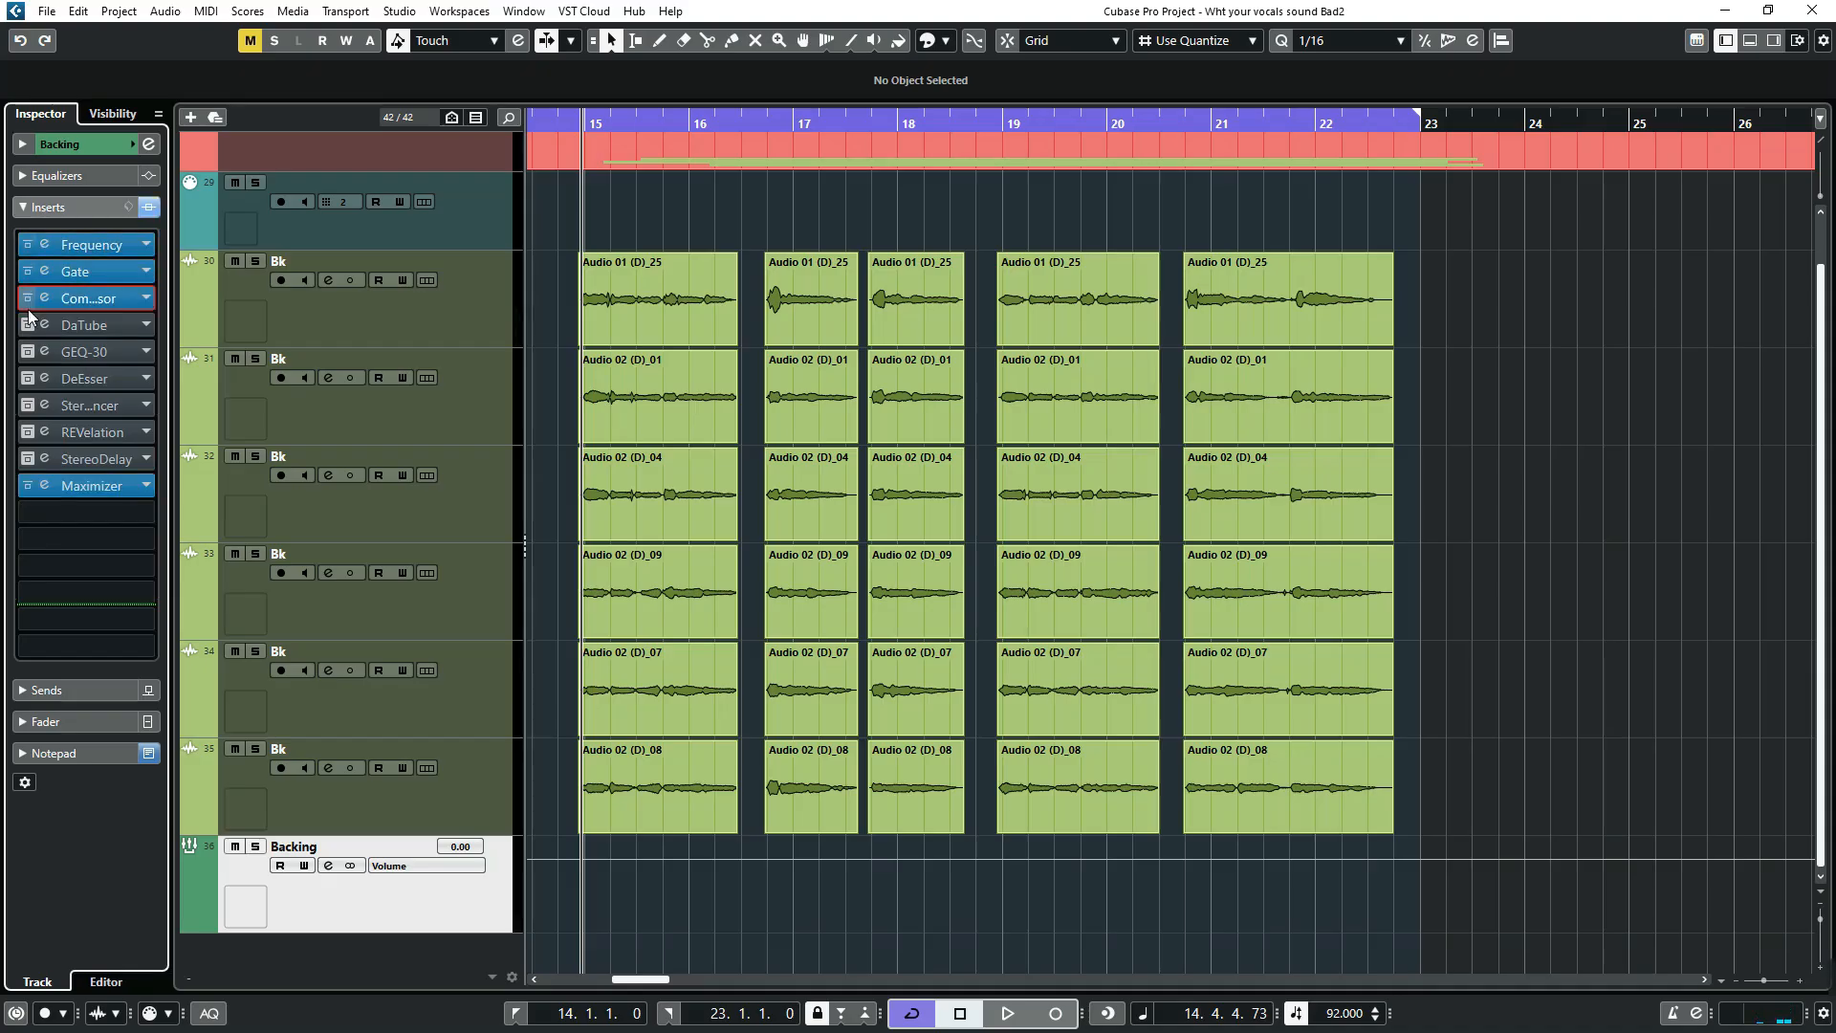
{"action": "left_click", "coordinate": [26, 324]}
{"action": "left_click", "coordinate": [26, 351]}
{"action": "left_click", "coordinate": [27, 378]}
{"action": "left_click", "coordinate": [27, 404]}
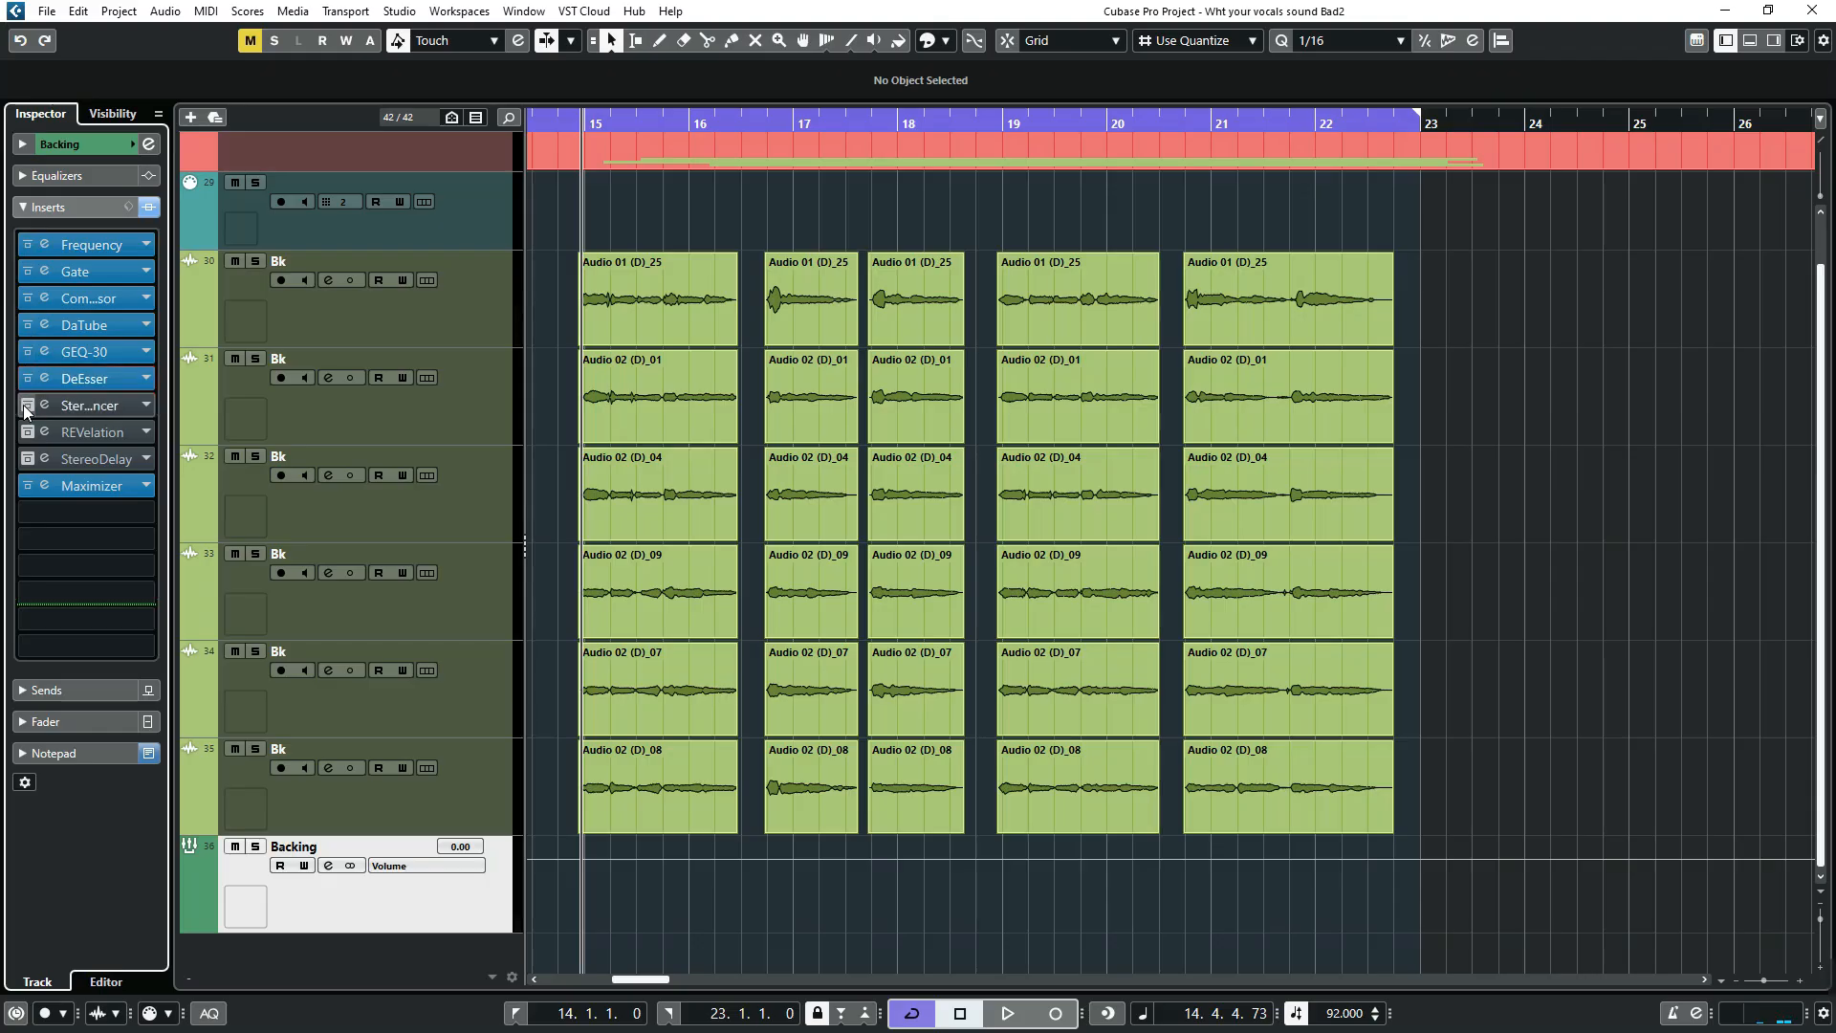
{"action": "left_click", "coordinate": [27, 431]}
{"action": "left_click", "coordinate": [27, 458]}
- Audition the soloed Backing track with the full insert chain active, ending with playback stopped and the solo off
{"action": "key", "text": "space"}
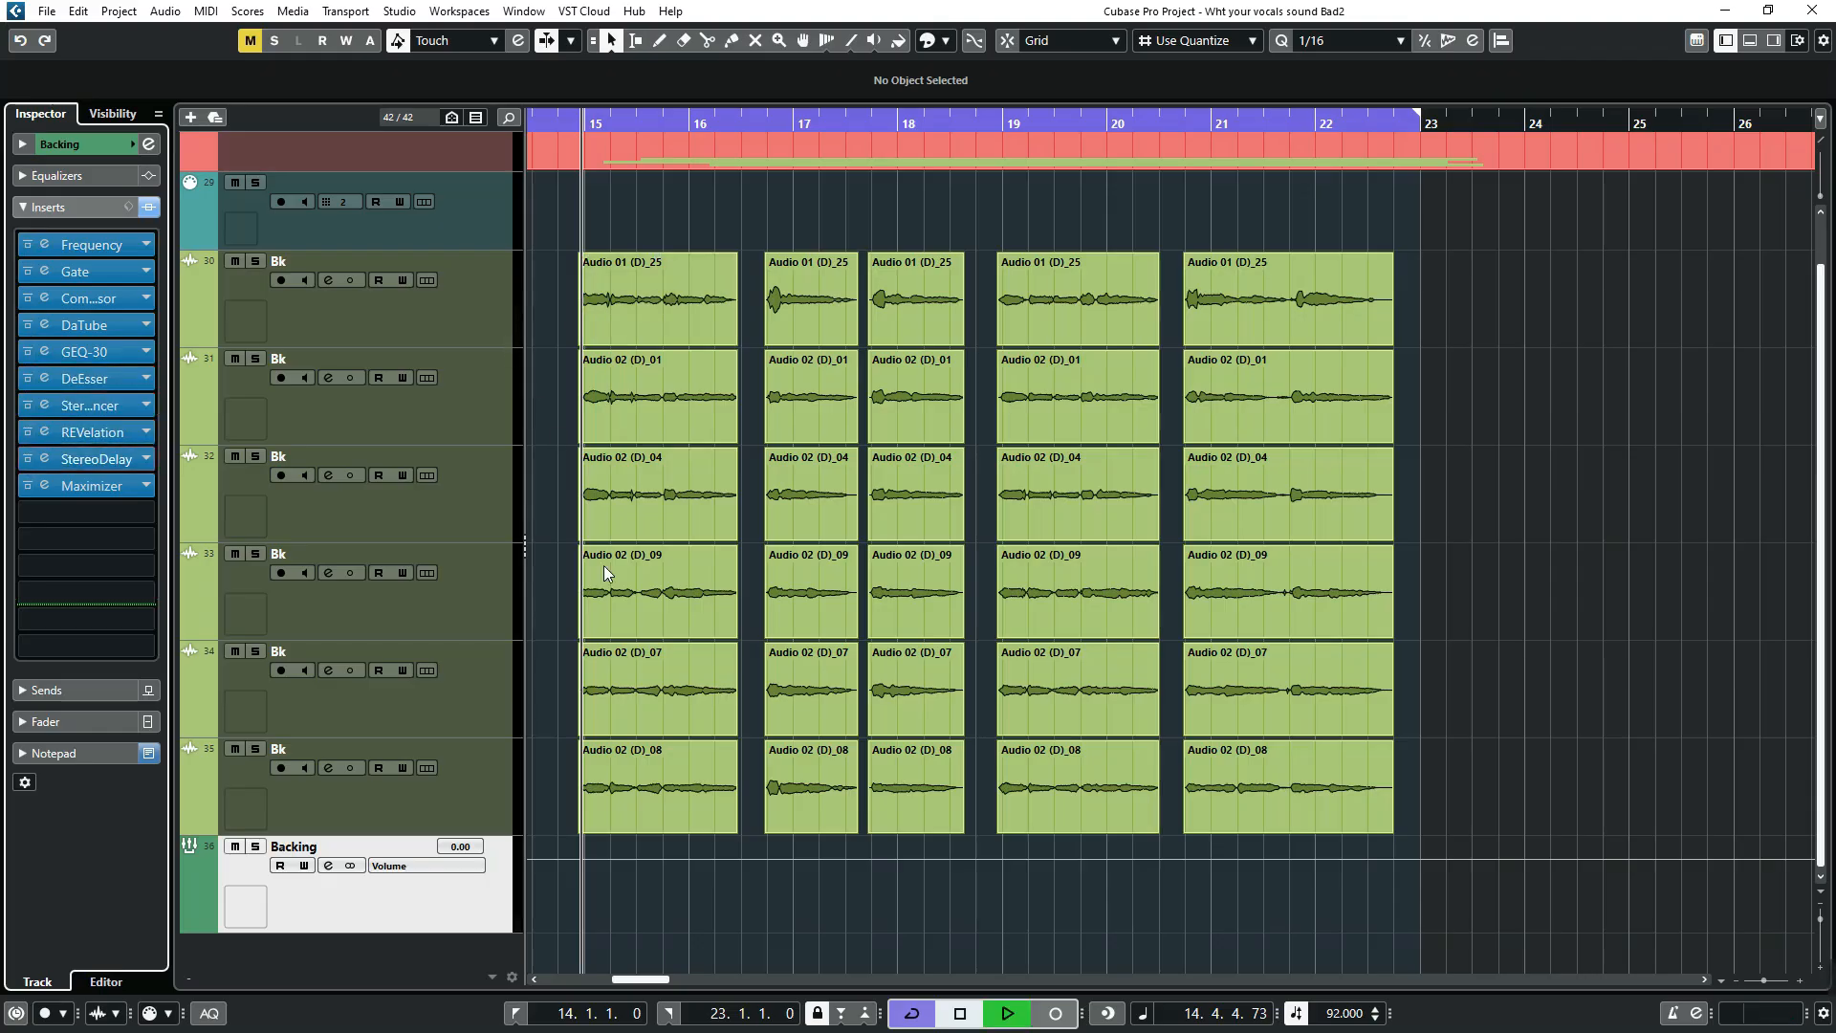
{"action": "left_click", "coordinate": [256, 846]}
{"action": "key", "text": "space"}
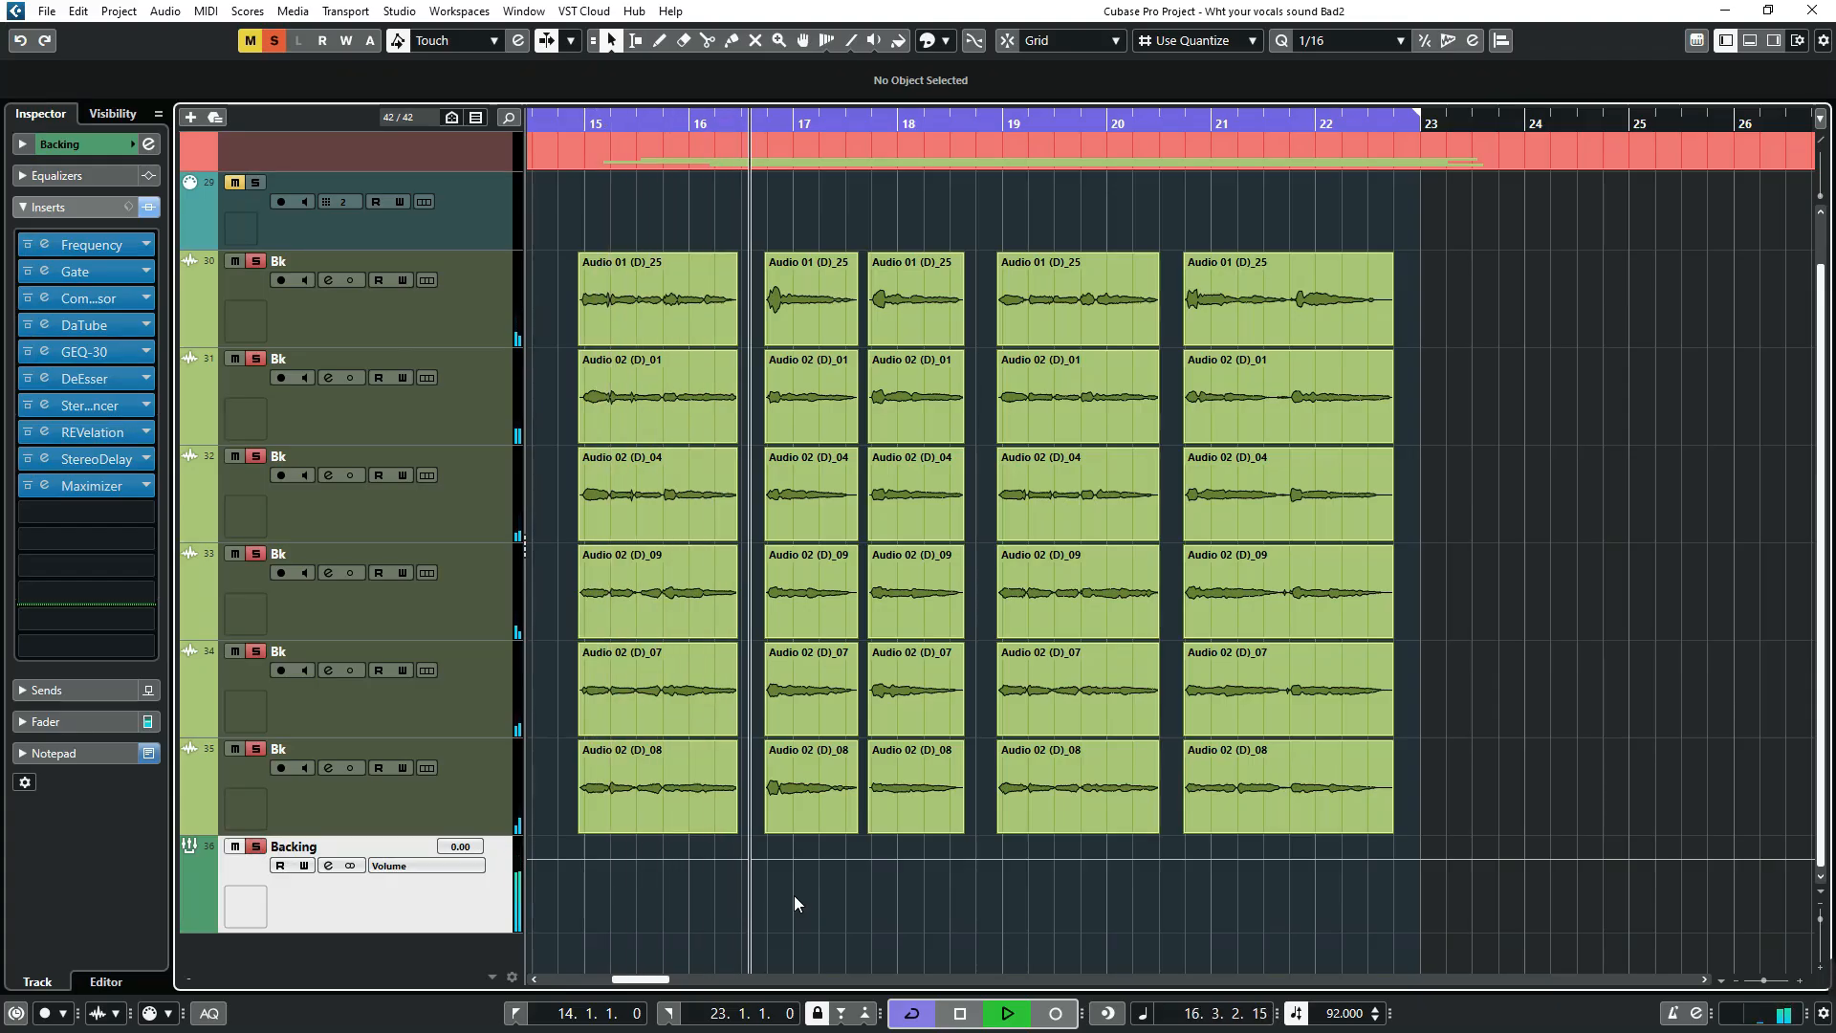
{"action": "key", "text": "space"}
{"action": "left_click", "coordinate": [255, 849]}
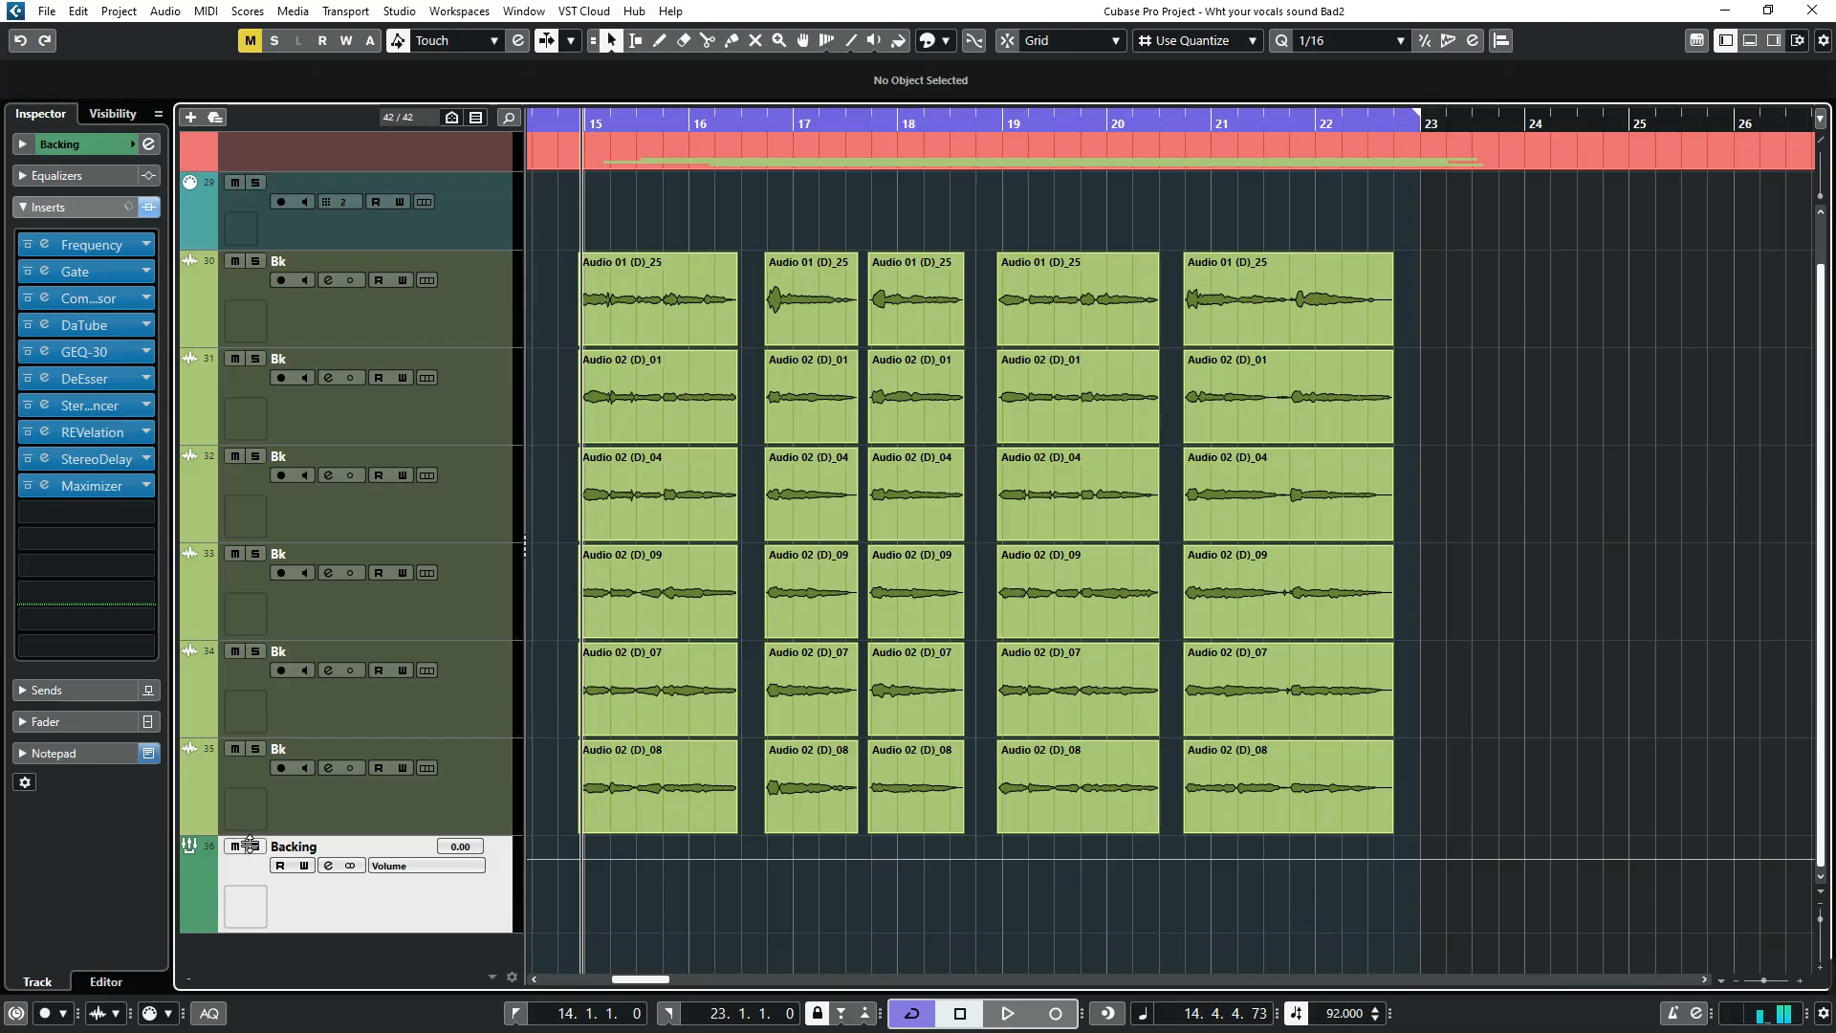
- Bypass the Backing inserts from StereoDelay up to Frequency one by one, keeping only the Maximizer active
{"action": "left_click", "coordinate": [28, 458]}
{"action": "left_click", "coordinate": [27, 431]}
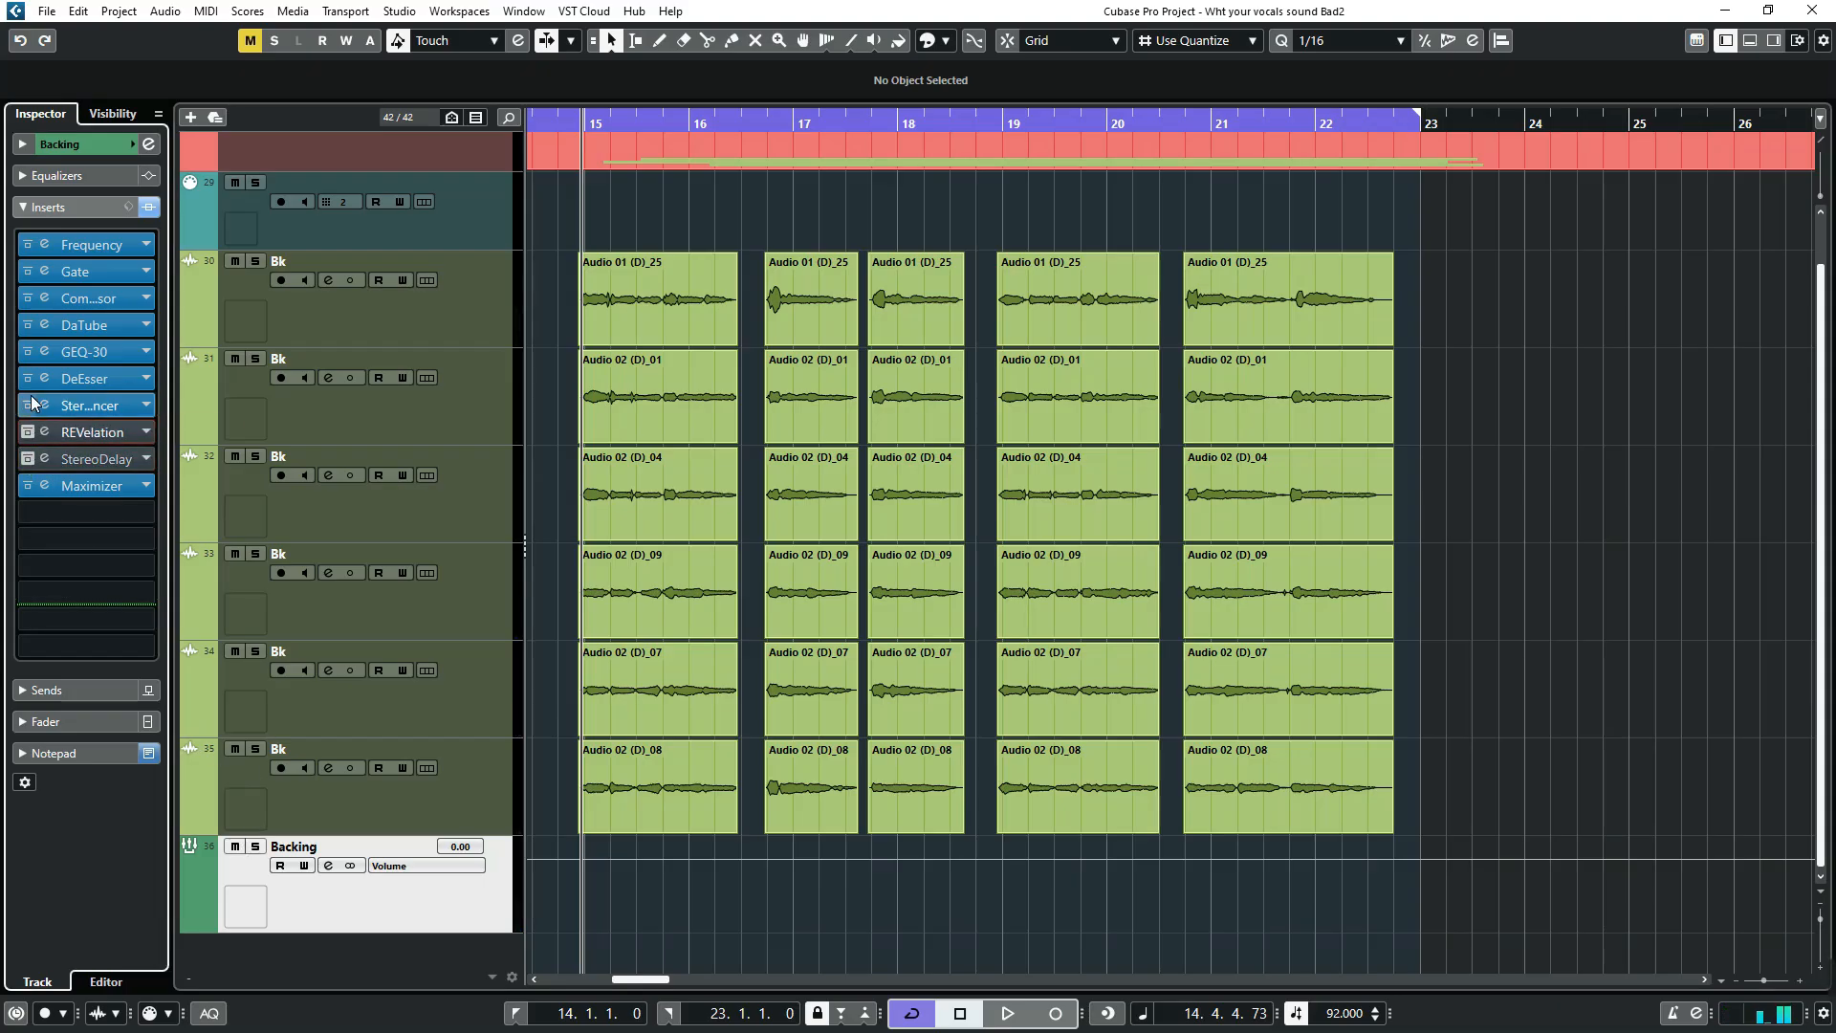
{"action": "left_click", "coordinate": [28, 404]}
{"action": "left_click", "coordinate": [27, 377]}
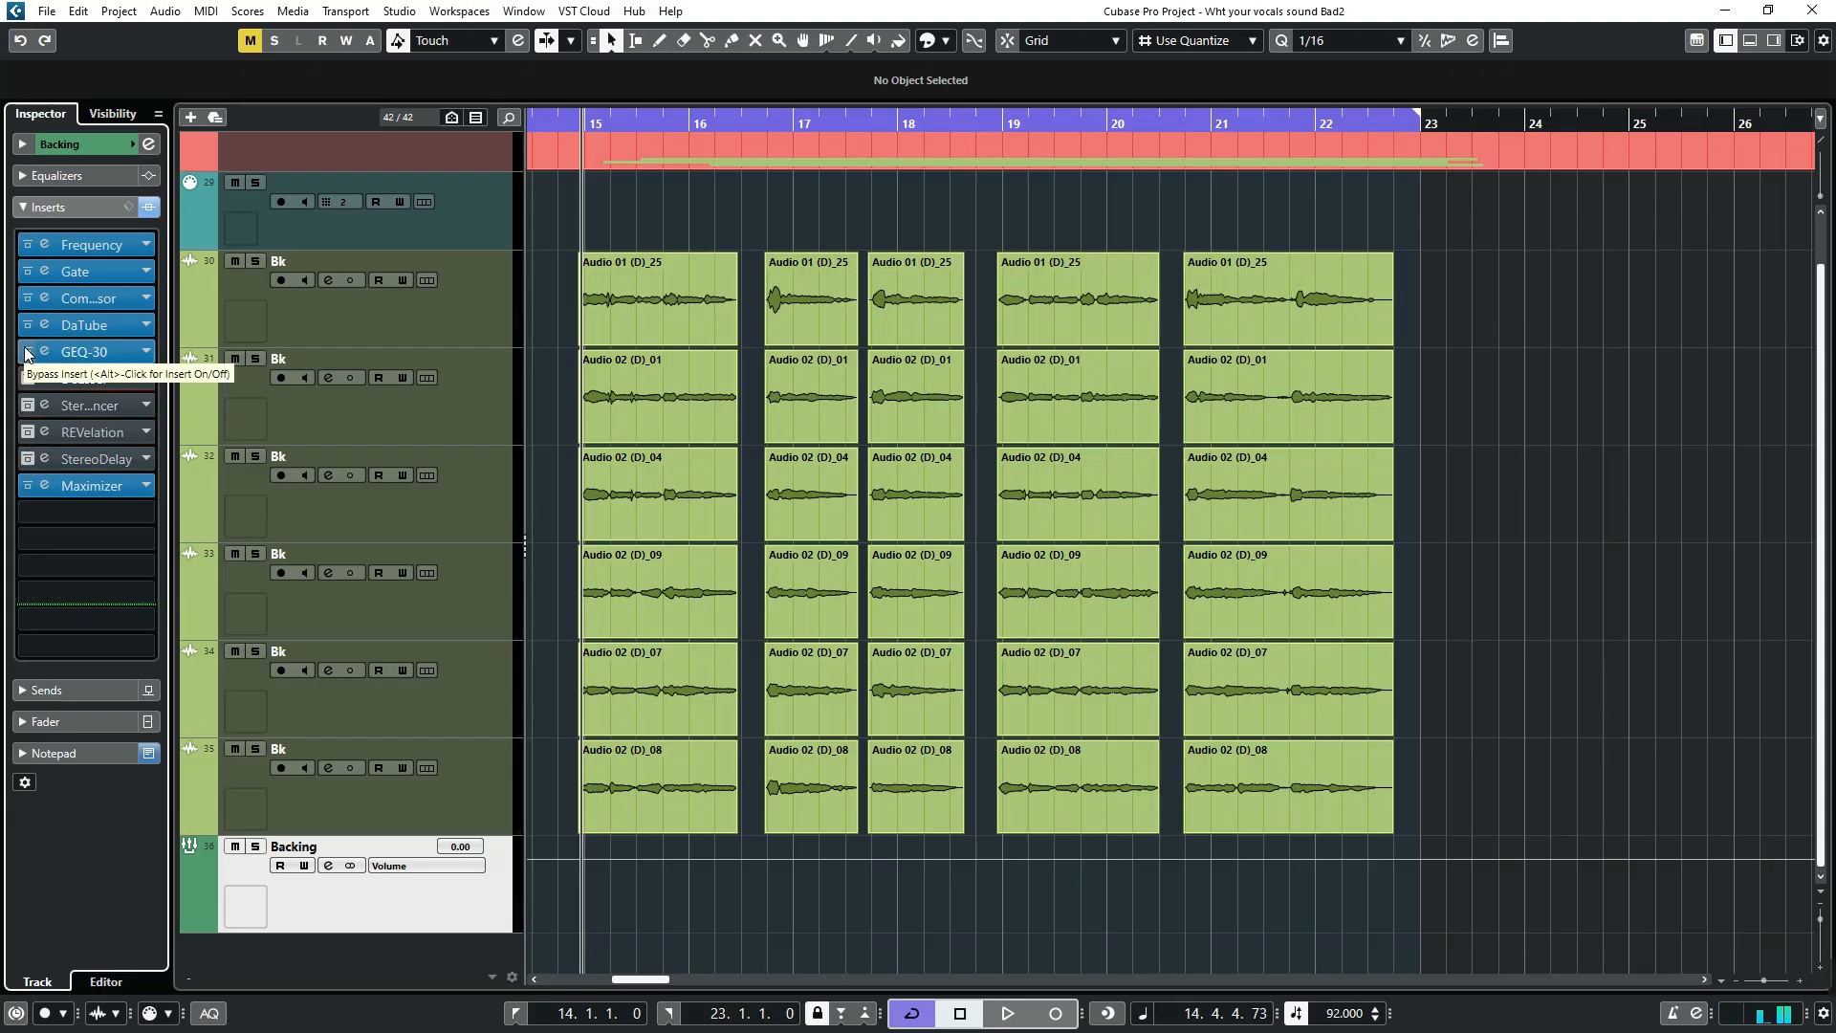
{"action": "left_click", "coordinate": [28, 351]}
{"action": "left_click", "coordinate": [28, 324]}
{"action": "left_click", "coordinate": [28, 297]}
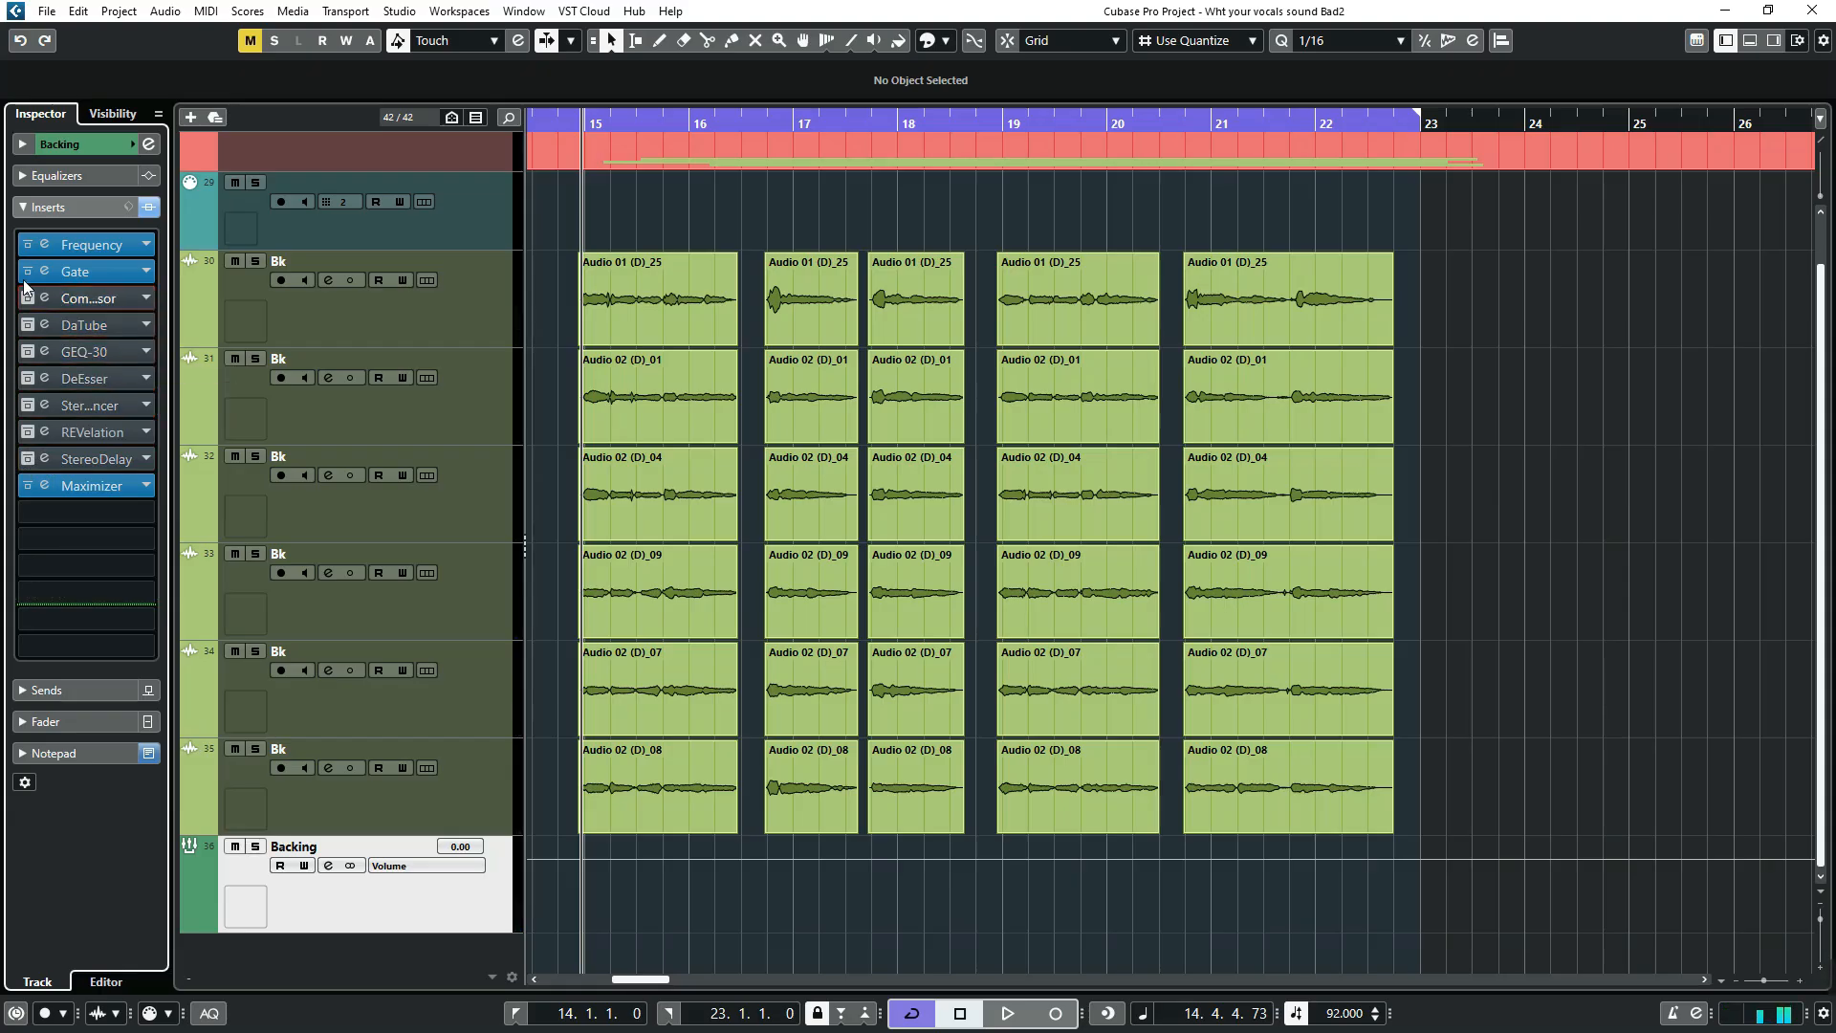
{"action": "left_click", "coordinate": [28, 271]}
{"action": "left_click", "coordinate": [27, 244]}
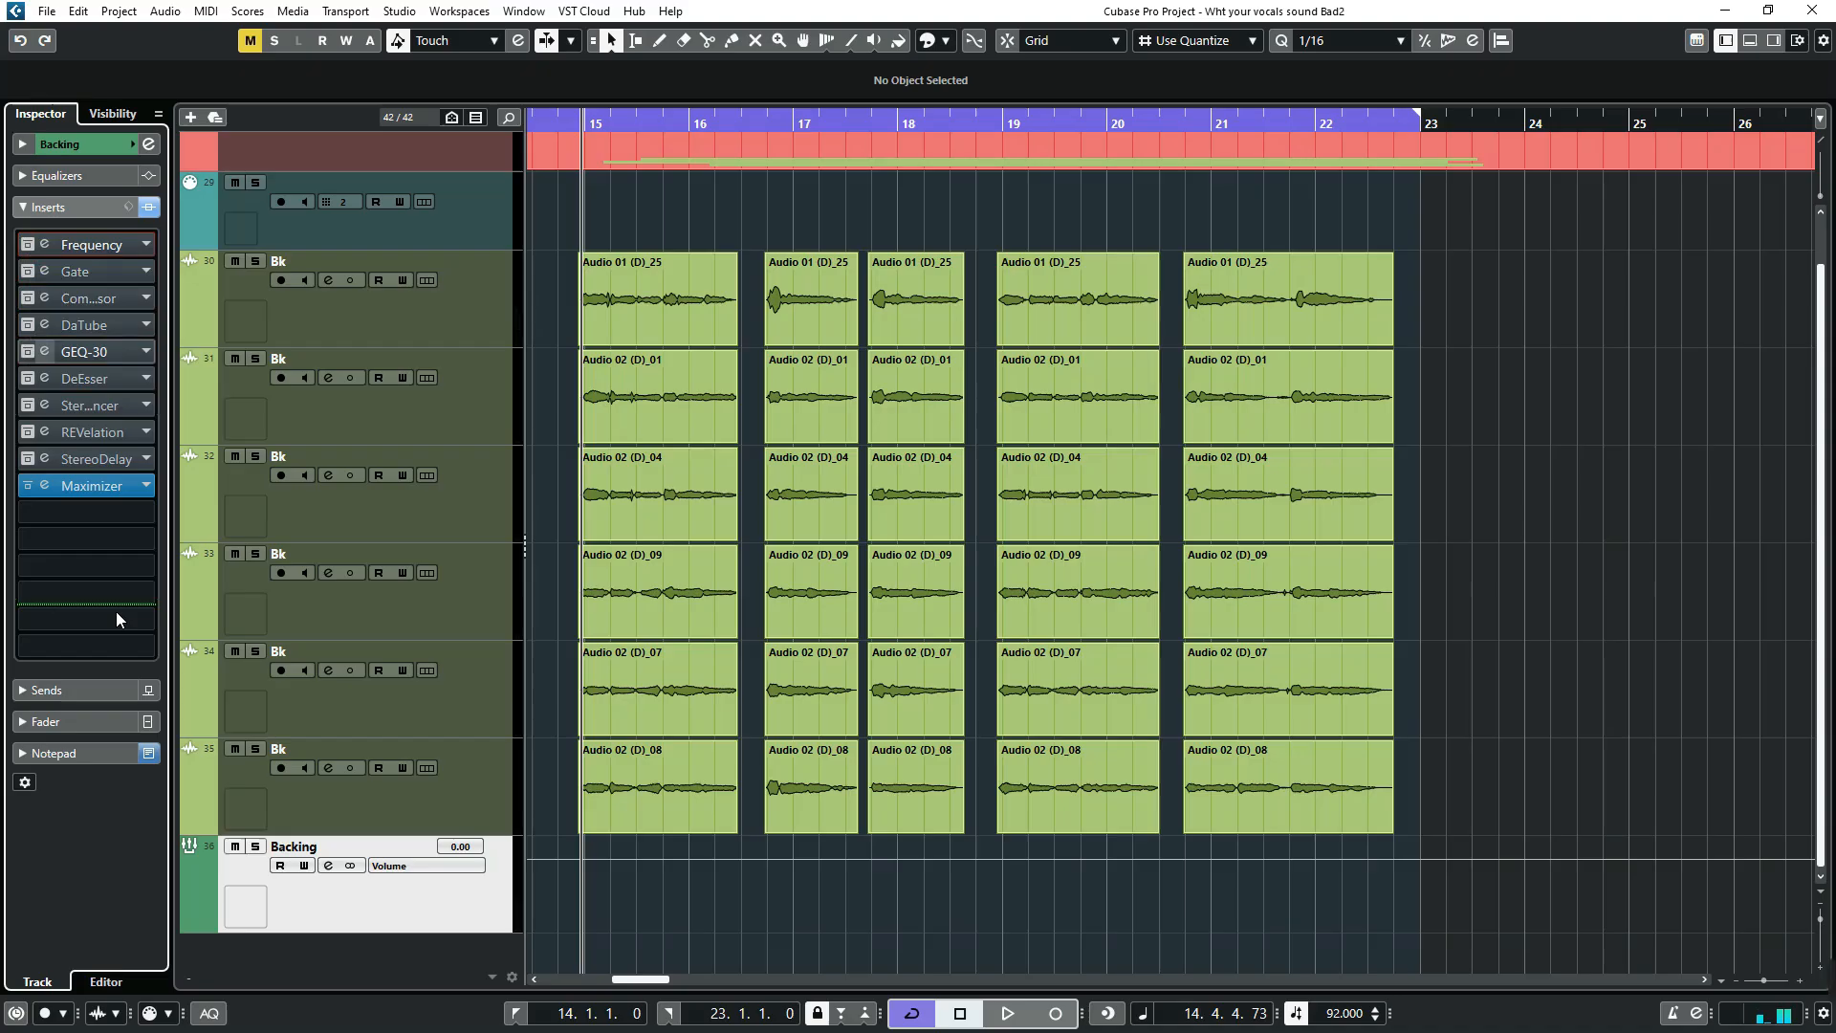
- Solo the Backing track and listen to it with only the Maximizer processing it, ending with the solo off
{"action": "left_click", "coordinate": [257, 847]}
{"action": "key", "text": "space"}
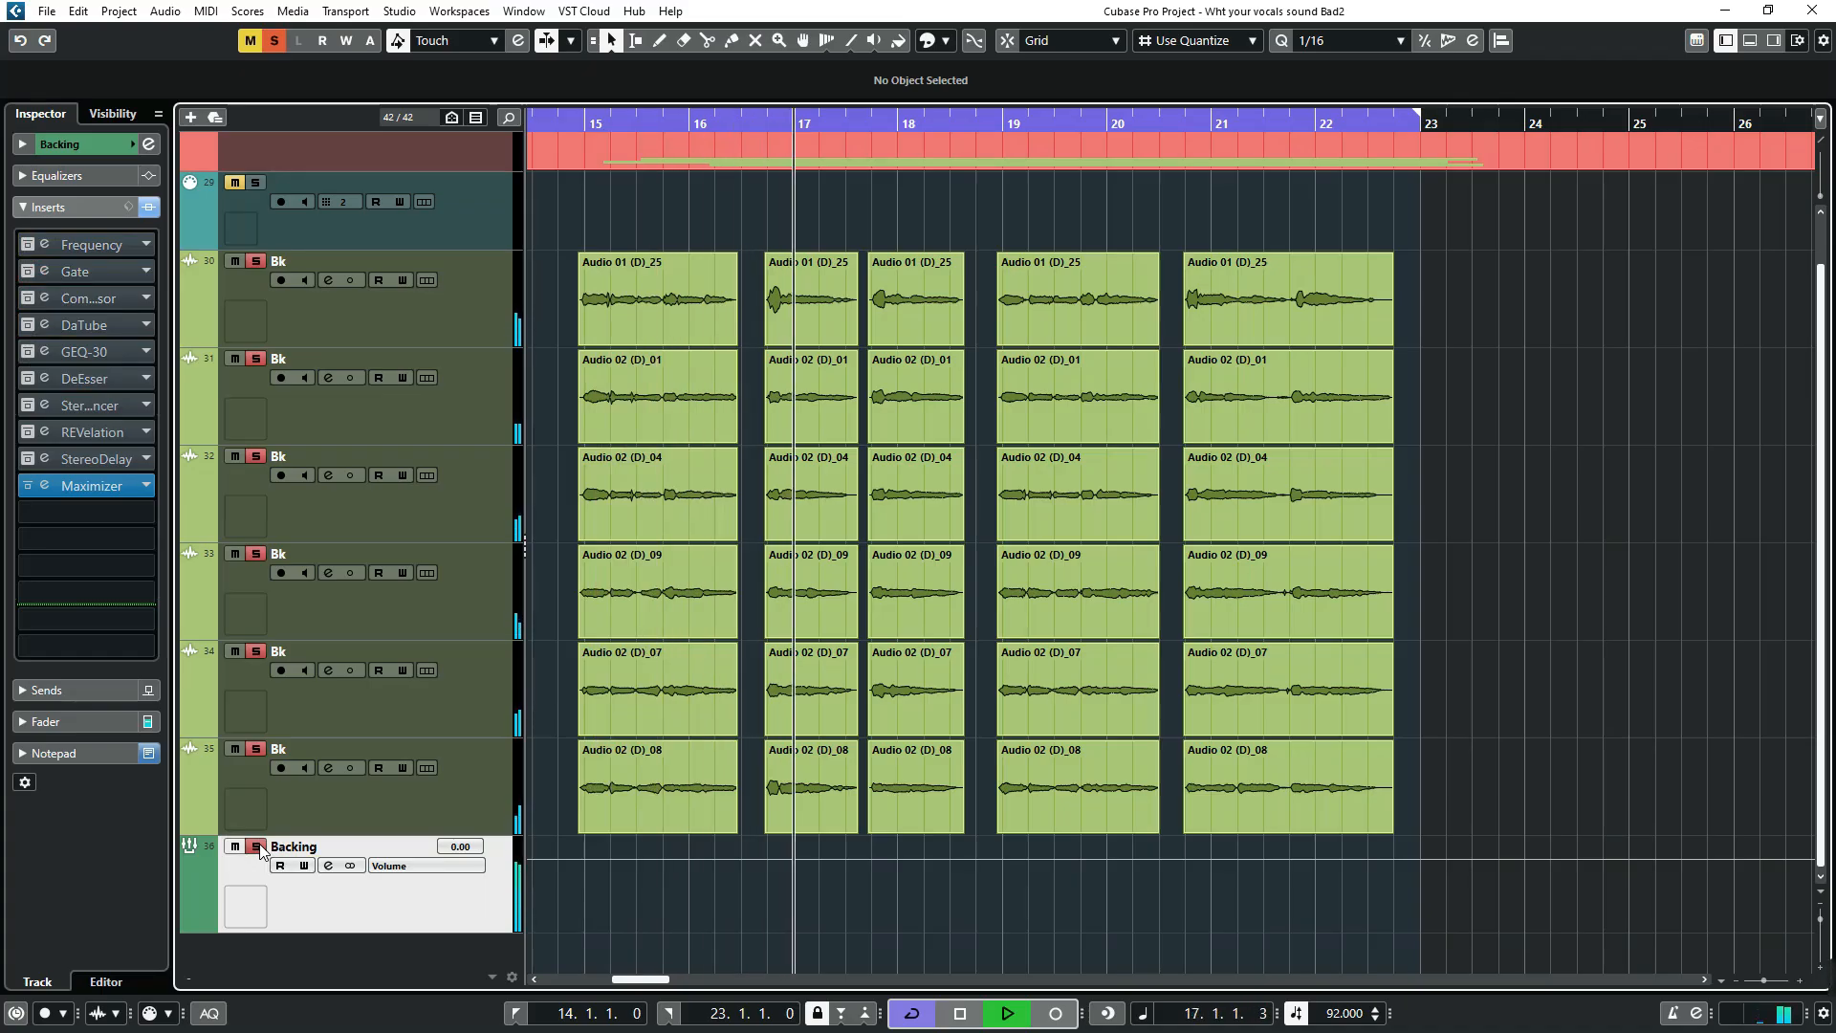
{"action": "key", "text": "space"}
{"action": "left_click", "coordinate": [259, 848]}
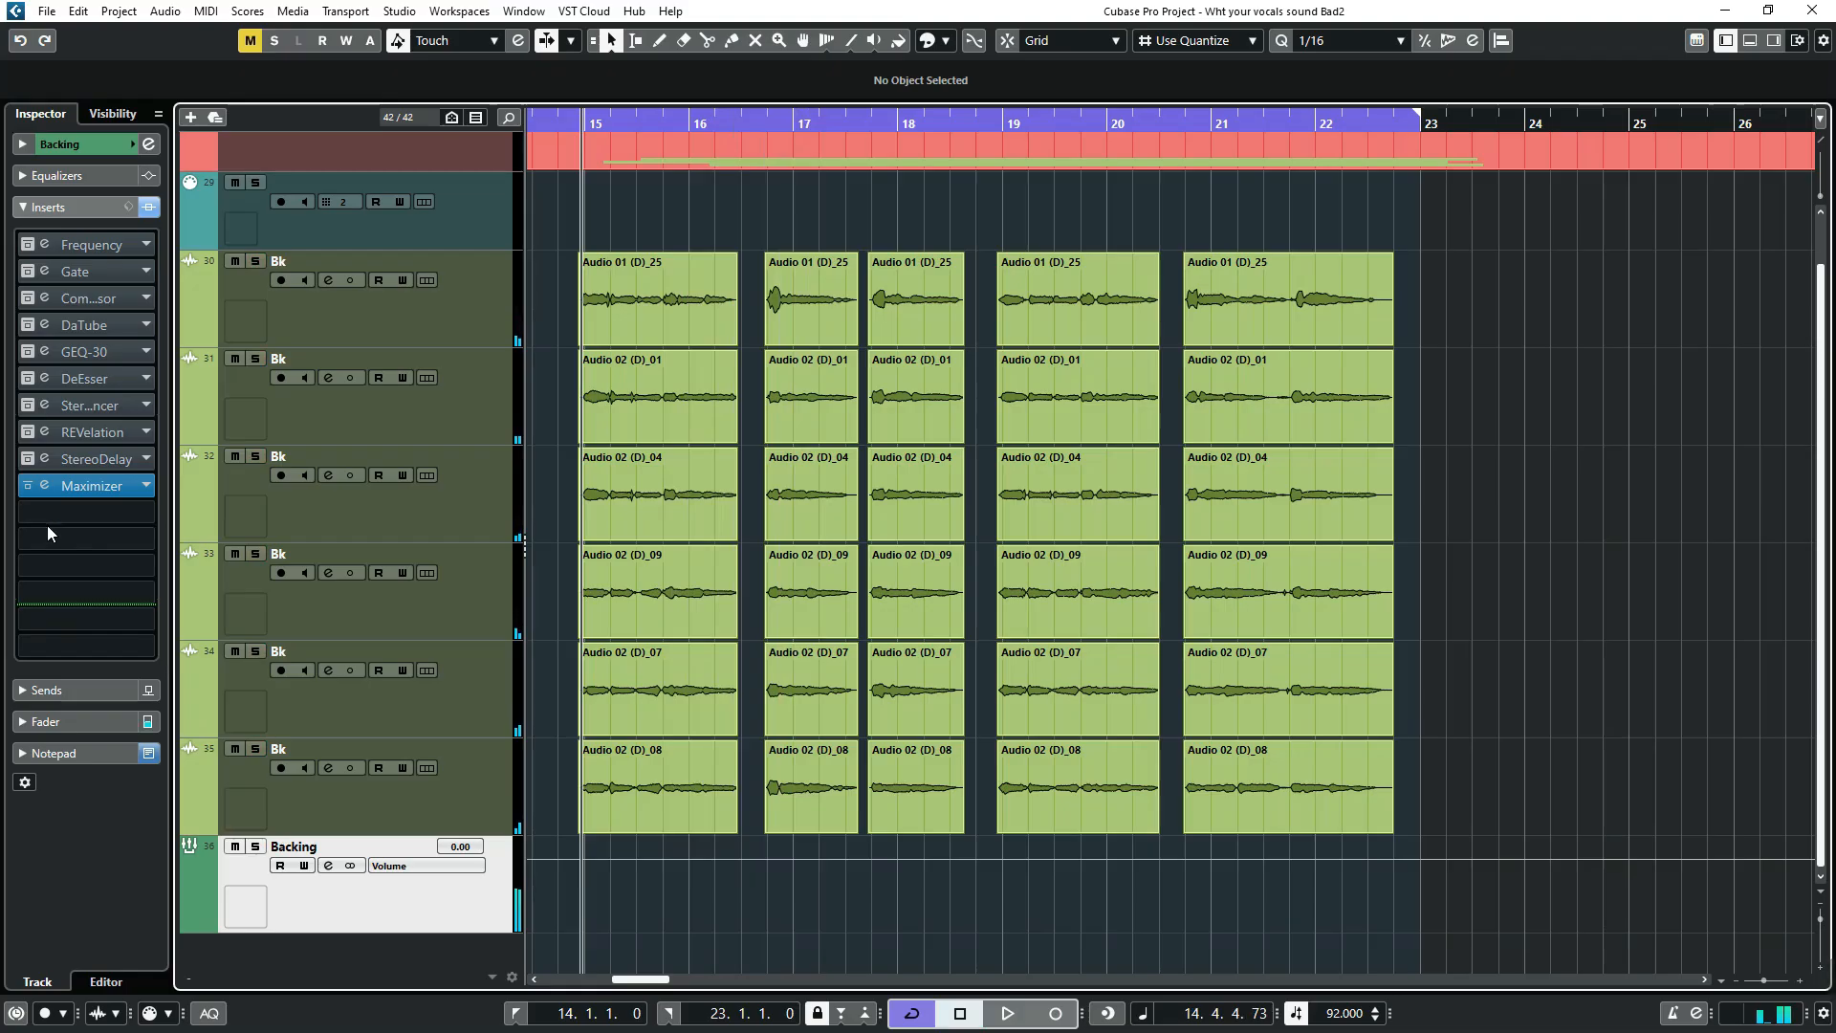
- Reactivate the nine bypassed Backing inserts, from StereoDelay up to Frequency
{"action": "left_click", "coordinate": [27, 460]}
{"action": "left_click", "coordinate": [26, 432]}
{"action": "left_click", "coordinate": [25, 405]}
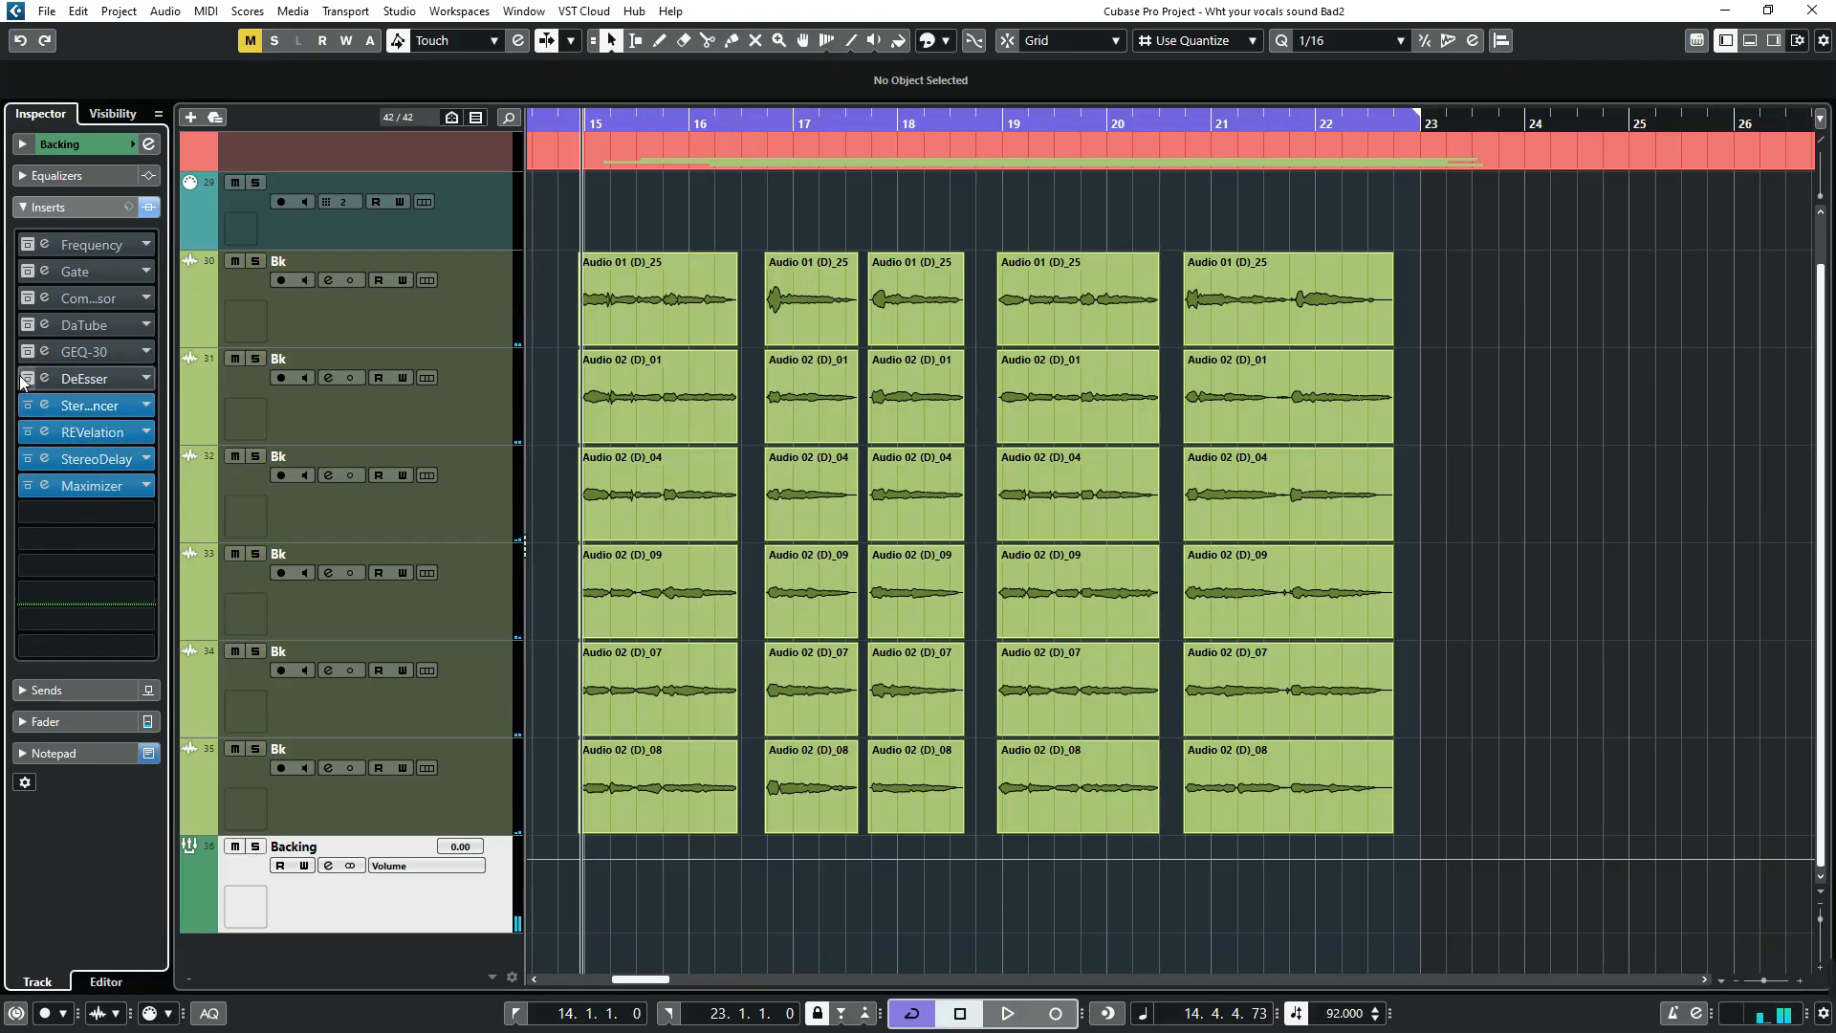
{"action": "left_click", "coordinate": [24, 378]}
{"action": "left_click", "coordinate": [26, 352]}
{"action": "left_click", "coordinate": [27, 325]}
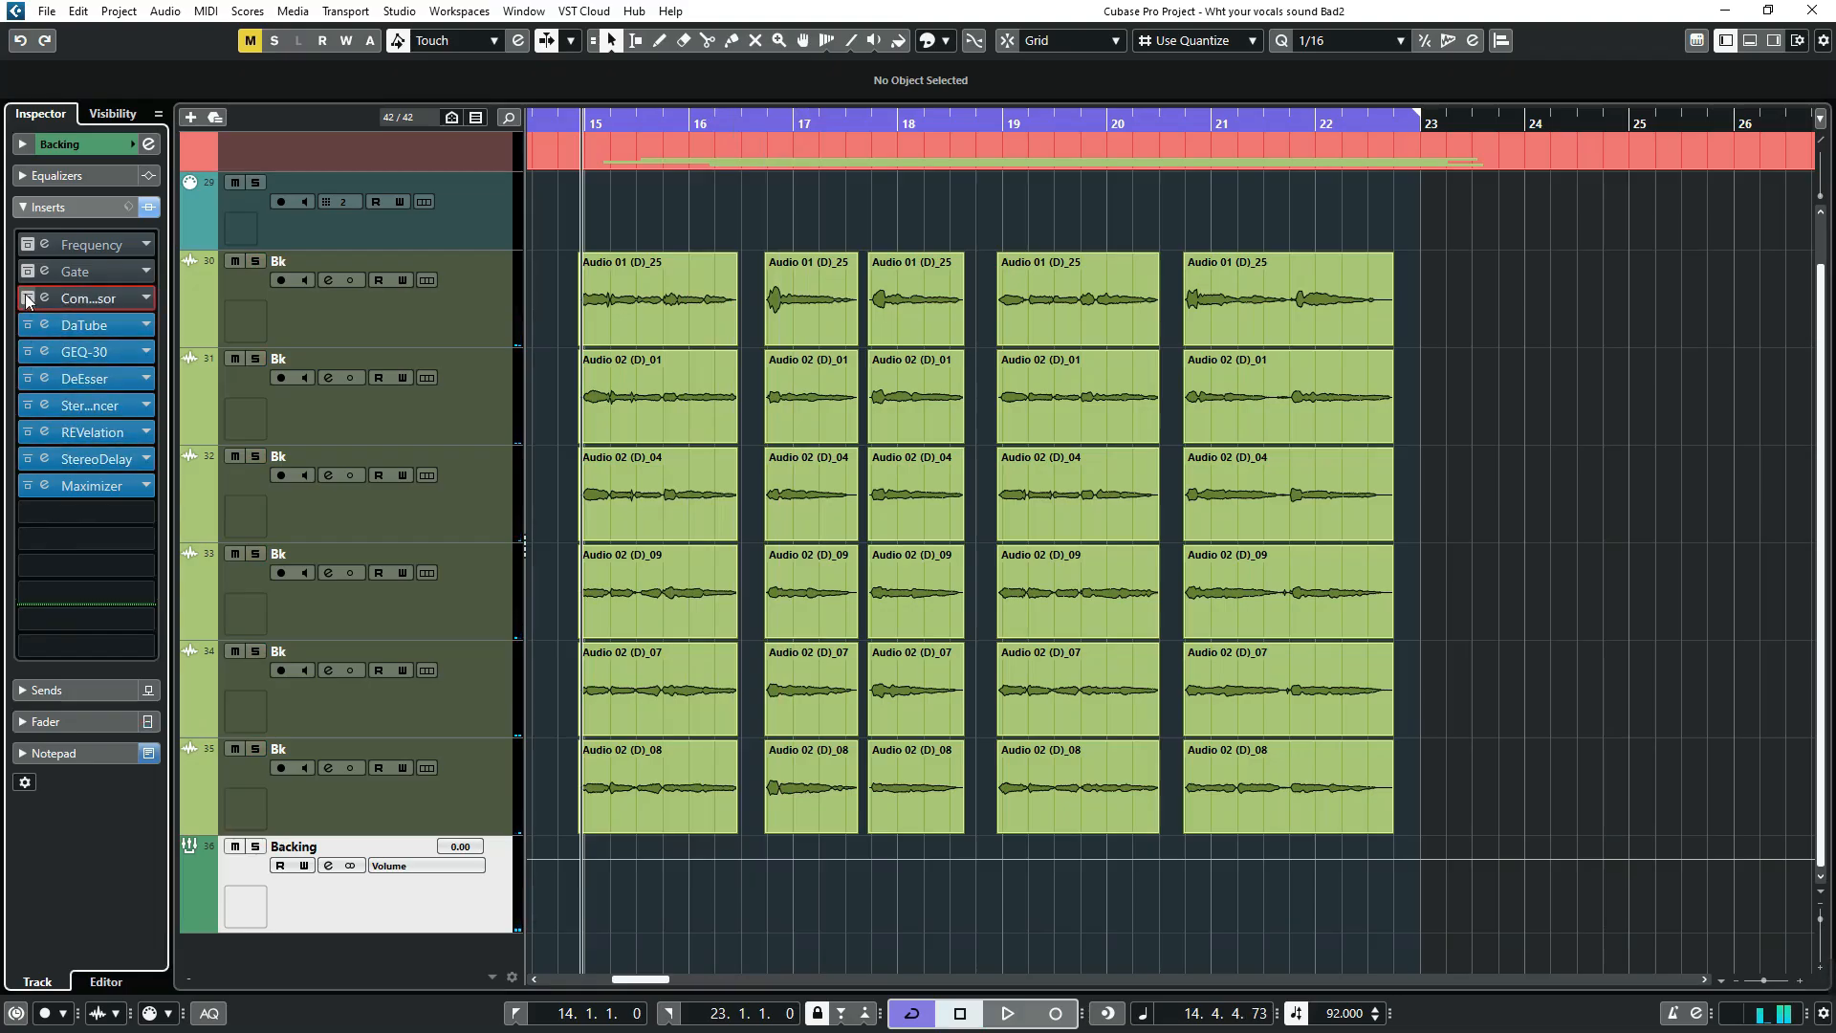
{"action": "left_click", "coordinate": [27, 300]}
{"action": "left_click", "coordinate": [26, 273]}
{"action": "left_click", "coordinate": [26, 247]}
- Listen to the fully processed Backing track in solo once more, ending with the track selected and unsoloed
{"action": "left_click", "coordinate": [258, 839]}
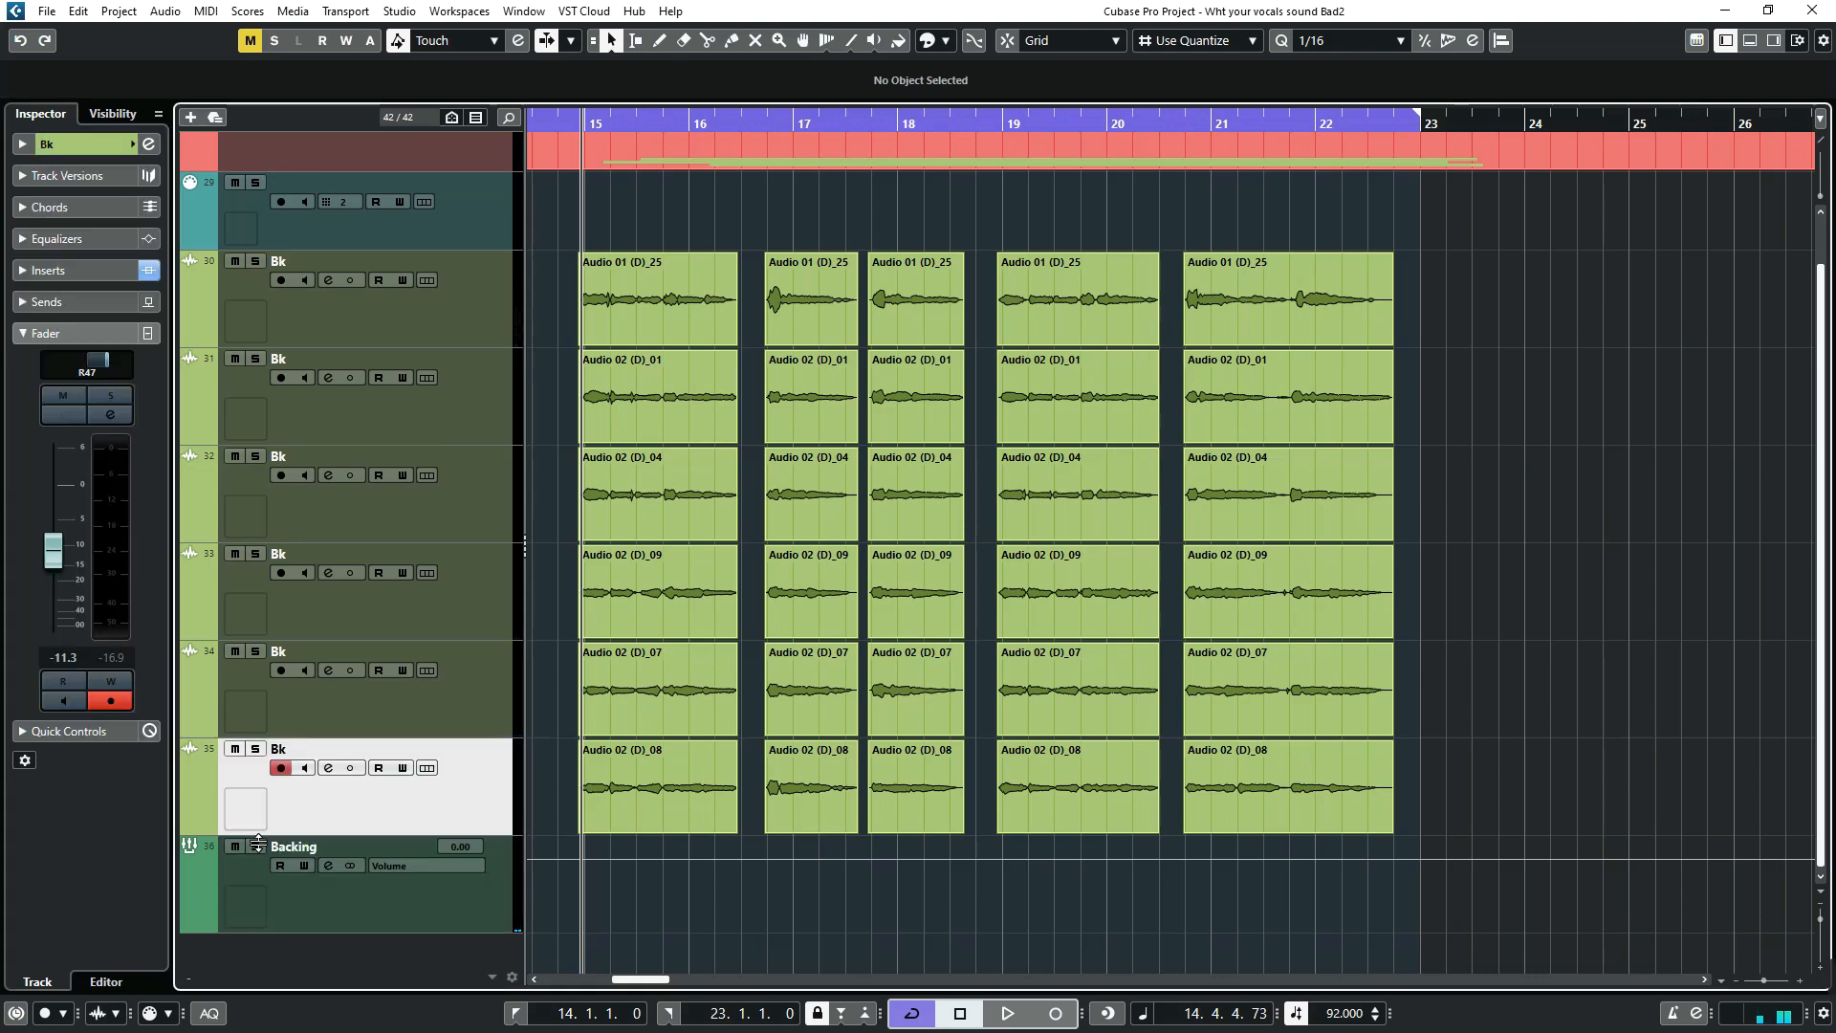
{"action": "left_click", "coordinate": [255, 846]}
{"action": "key", "text": "space"}
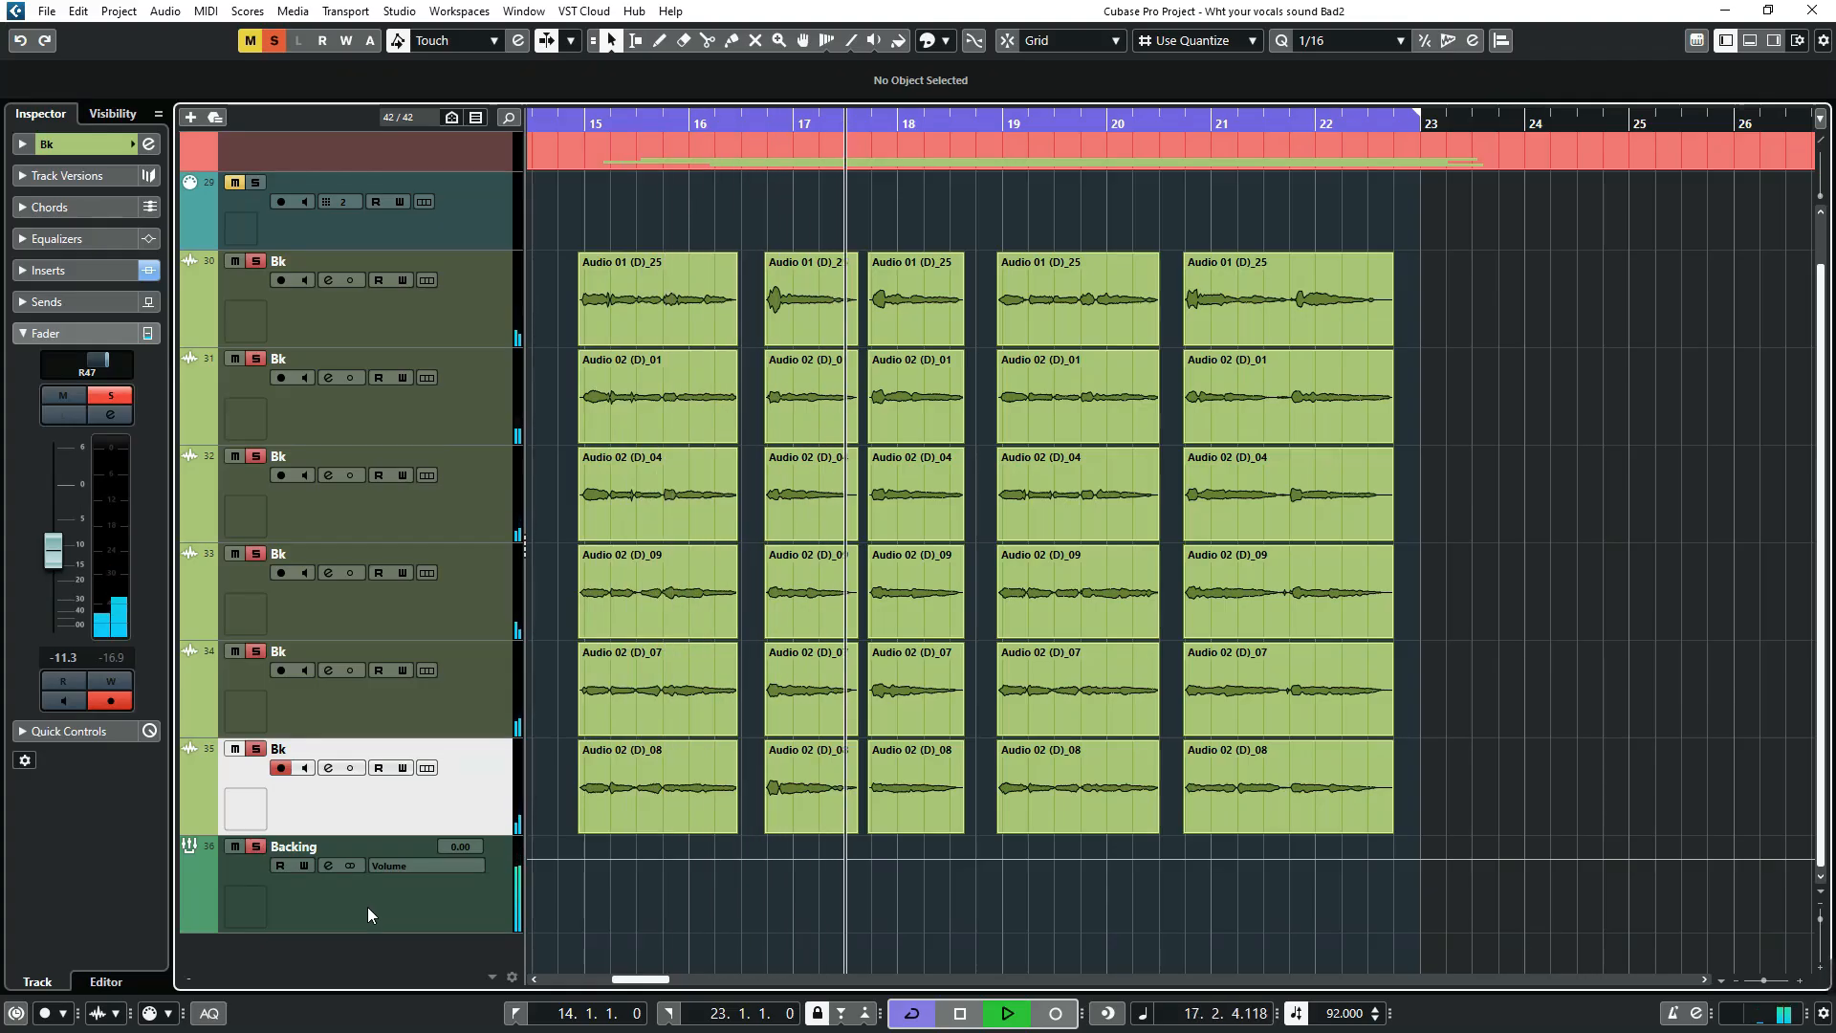
{"action": "key", "text": "space"}
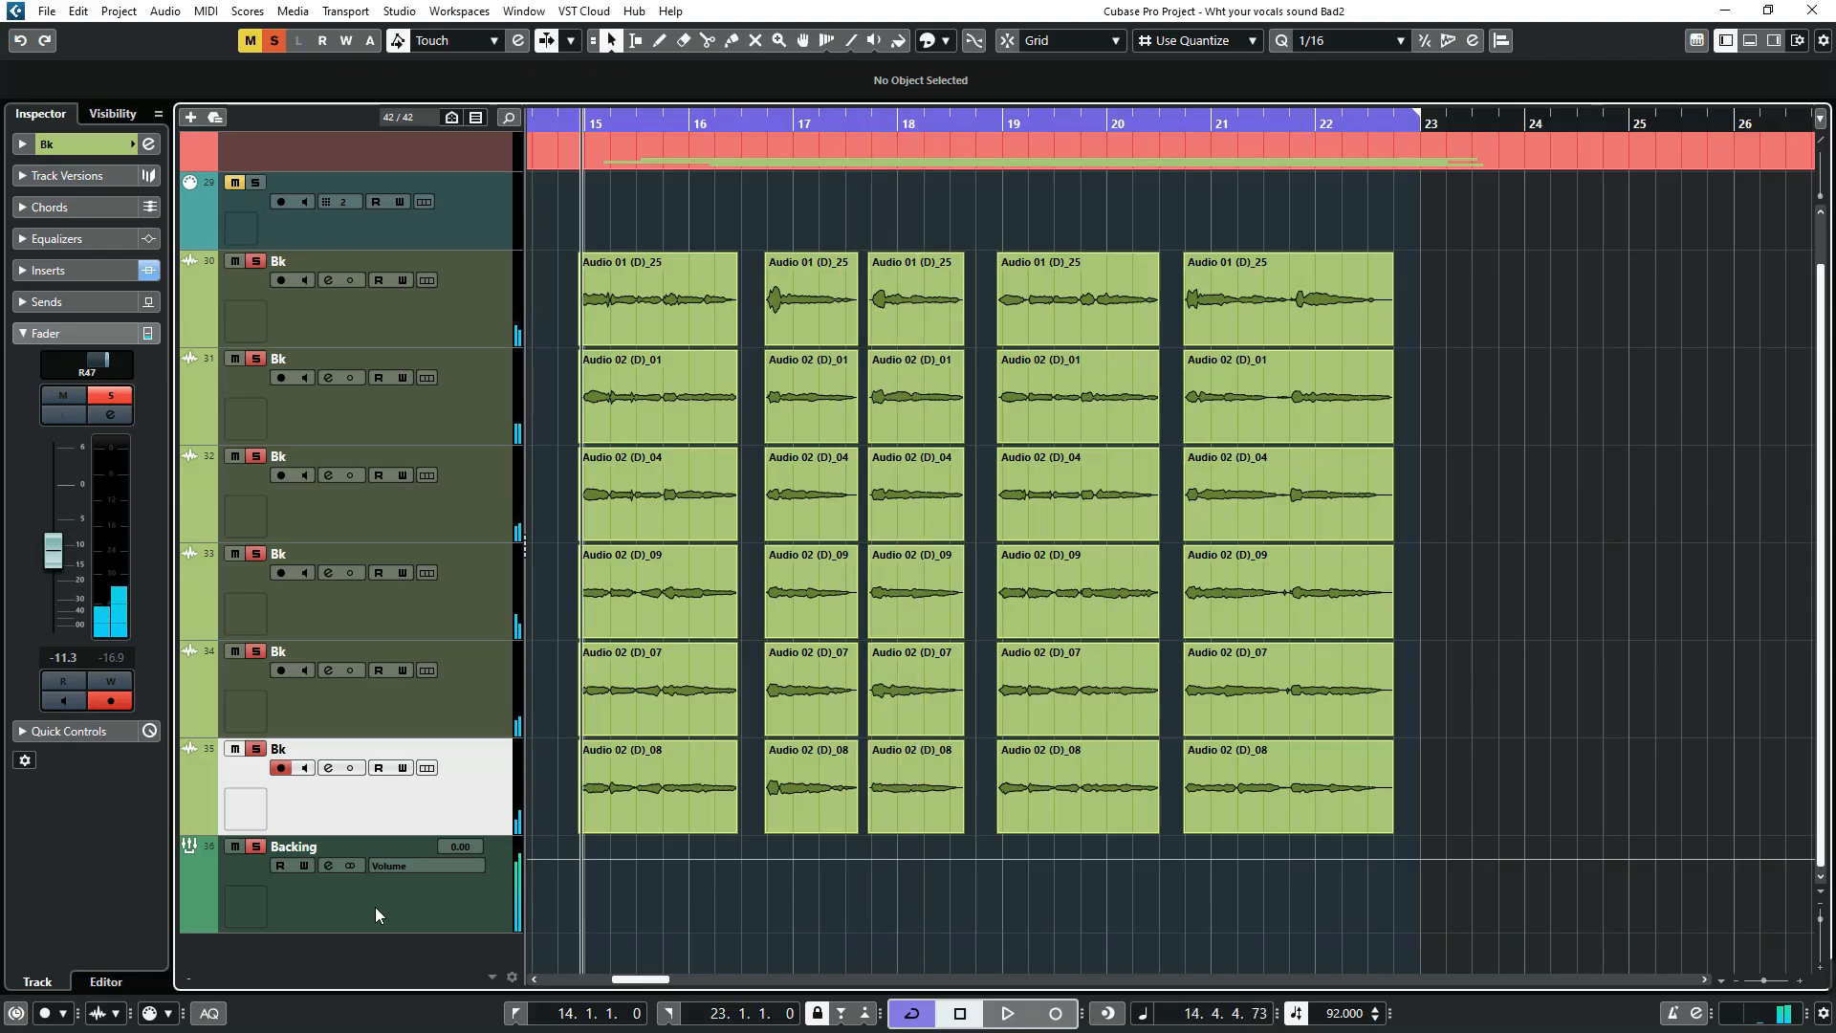
{"action": "left_click", "coordinate": [375, 907]}
{"action": "left_click", "coordinate": [255, 847]}
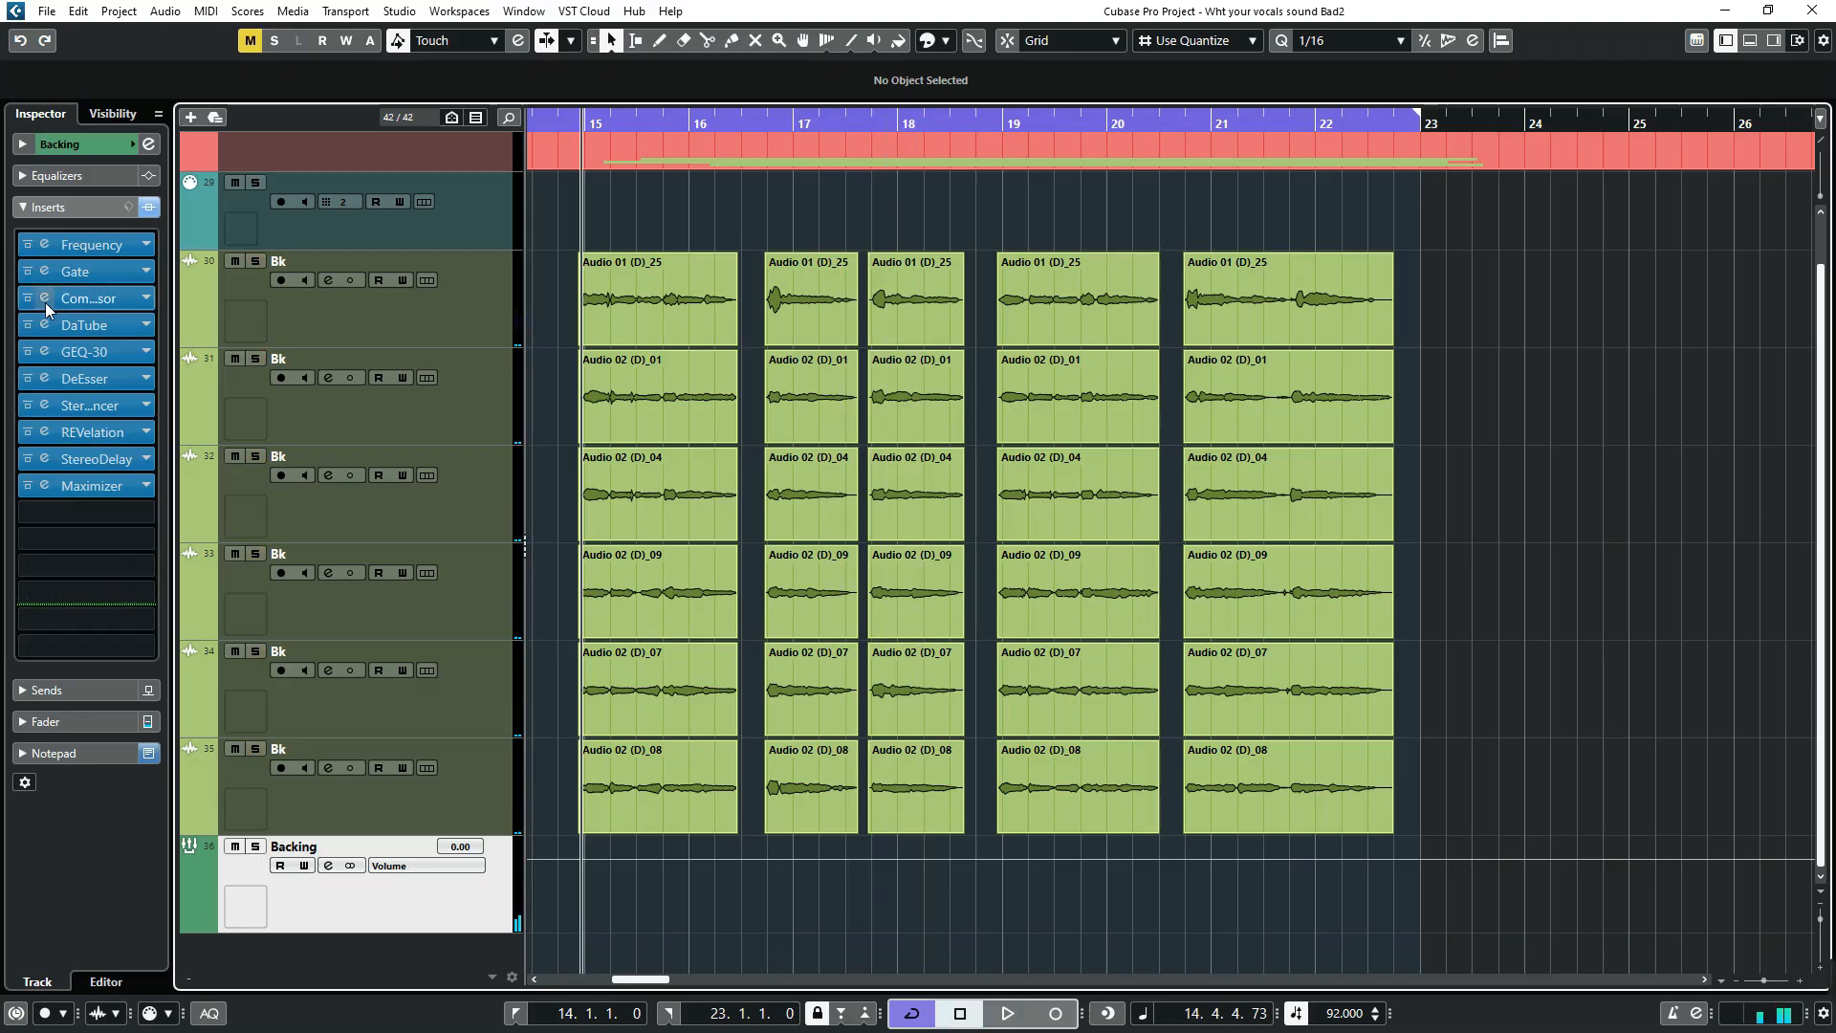
- Open the Frequency EQ insert on the Backing track and examine its band settings
{"action": "left_click", "coordinate": [39, 247]}
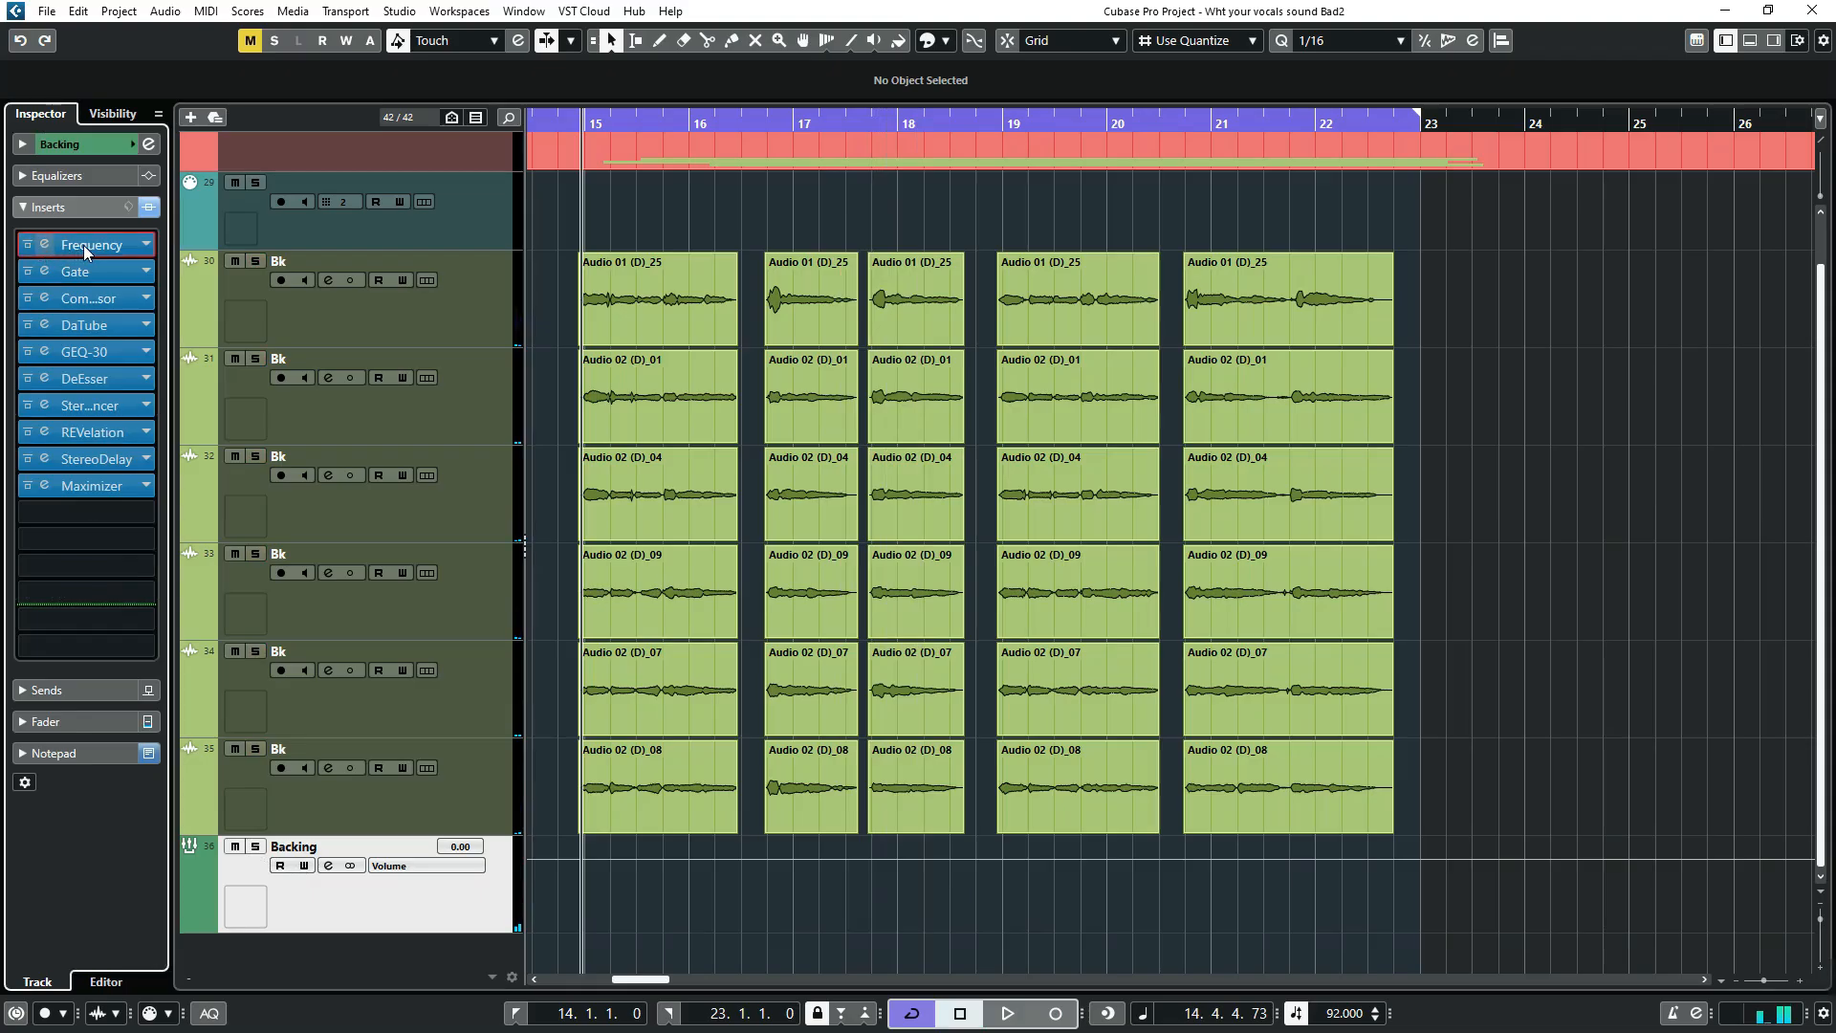
{"action": "left_click", "coordinate": [86, 247]}
{"action": "left_click_drag", "start_coordinate": [841, 225], "coordinate": [785, 223]}
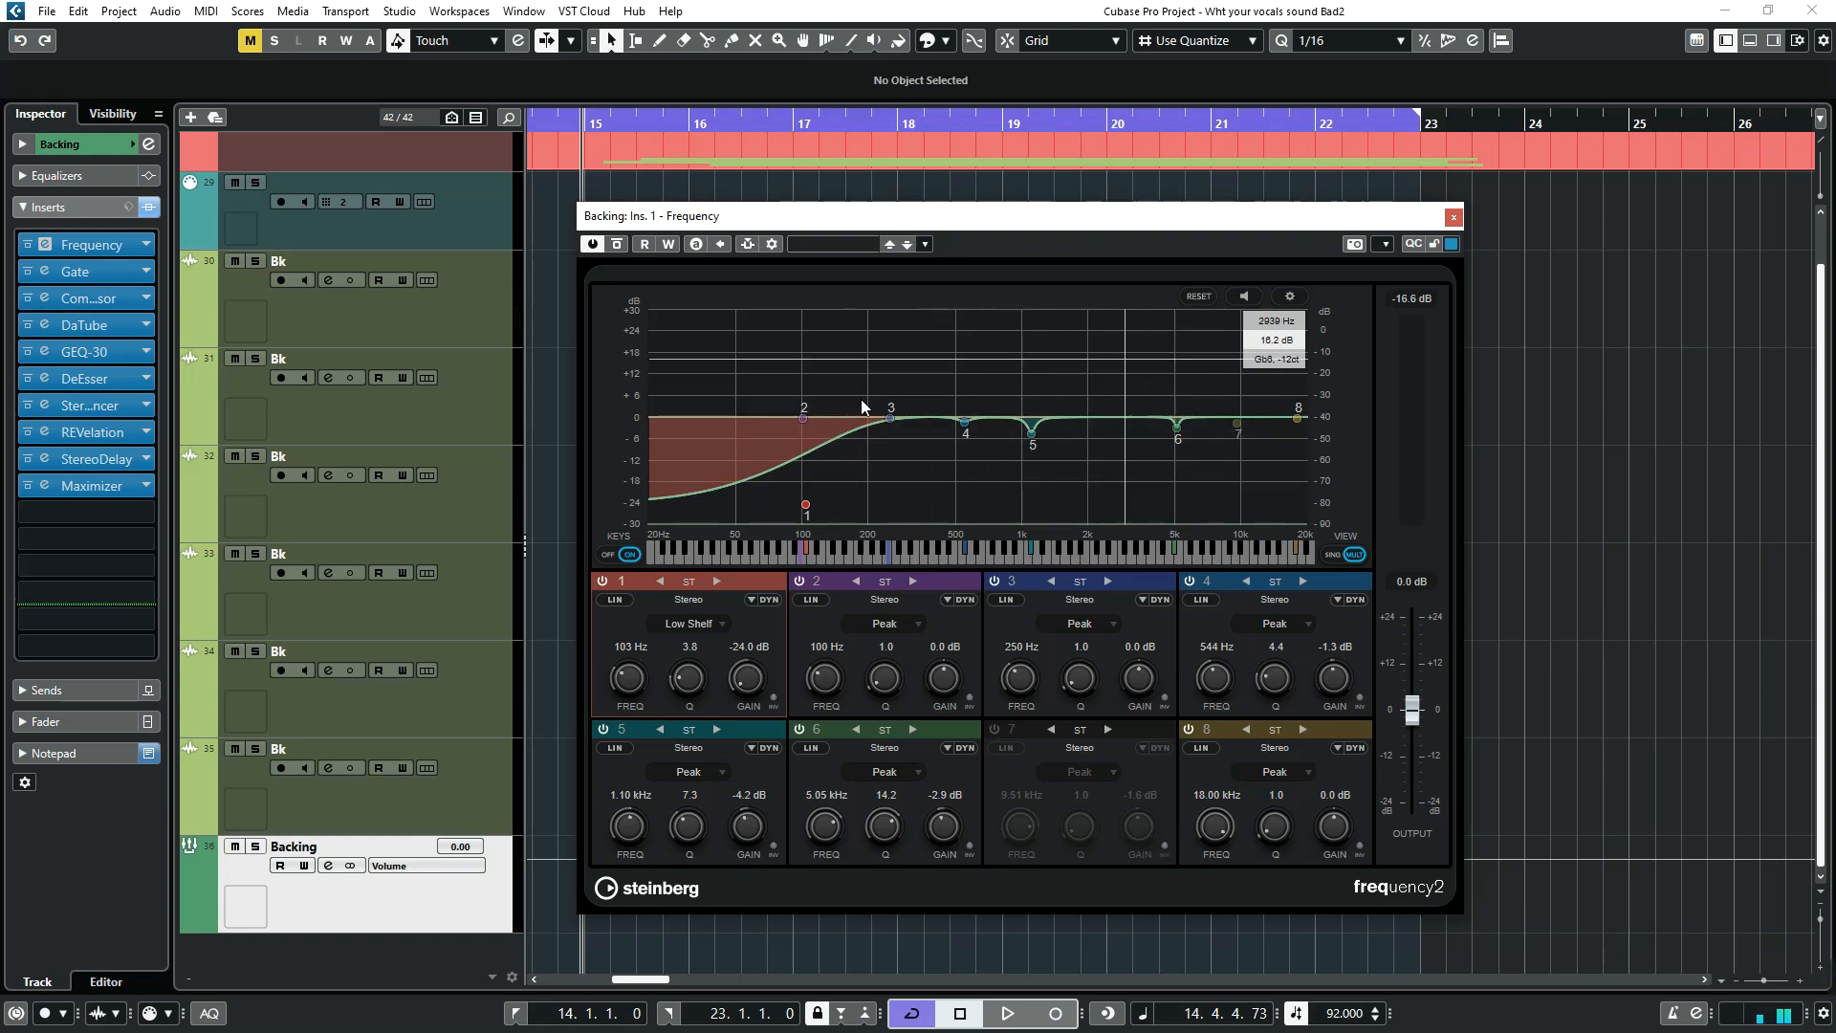
- Examine the Gate insert's settings on the Backing track, closing both the Frequency and Gate windows
{"action": "left_click", "coordinate": [44, 272]}
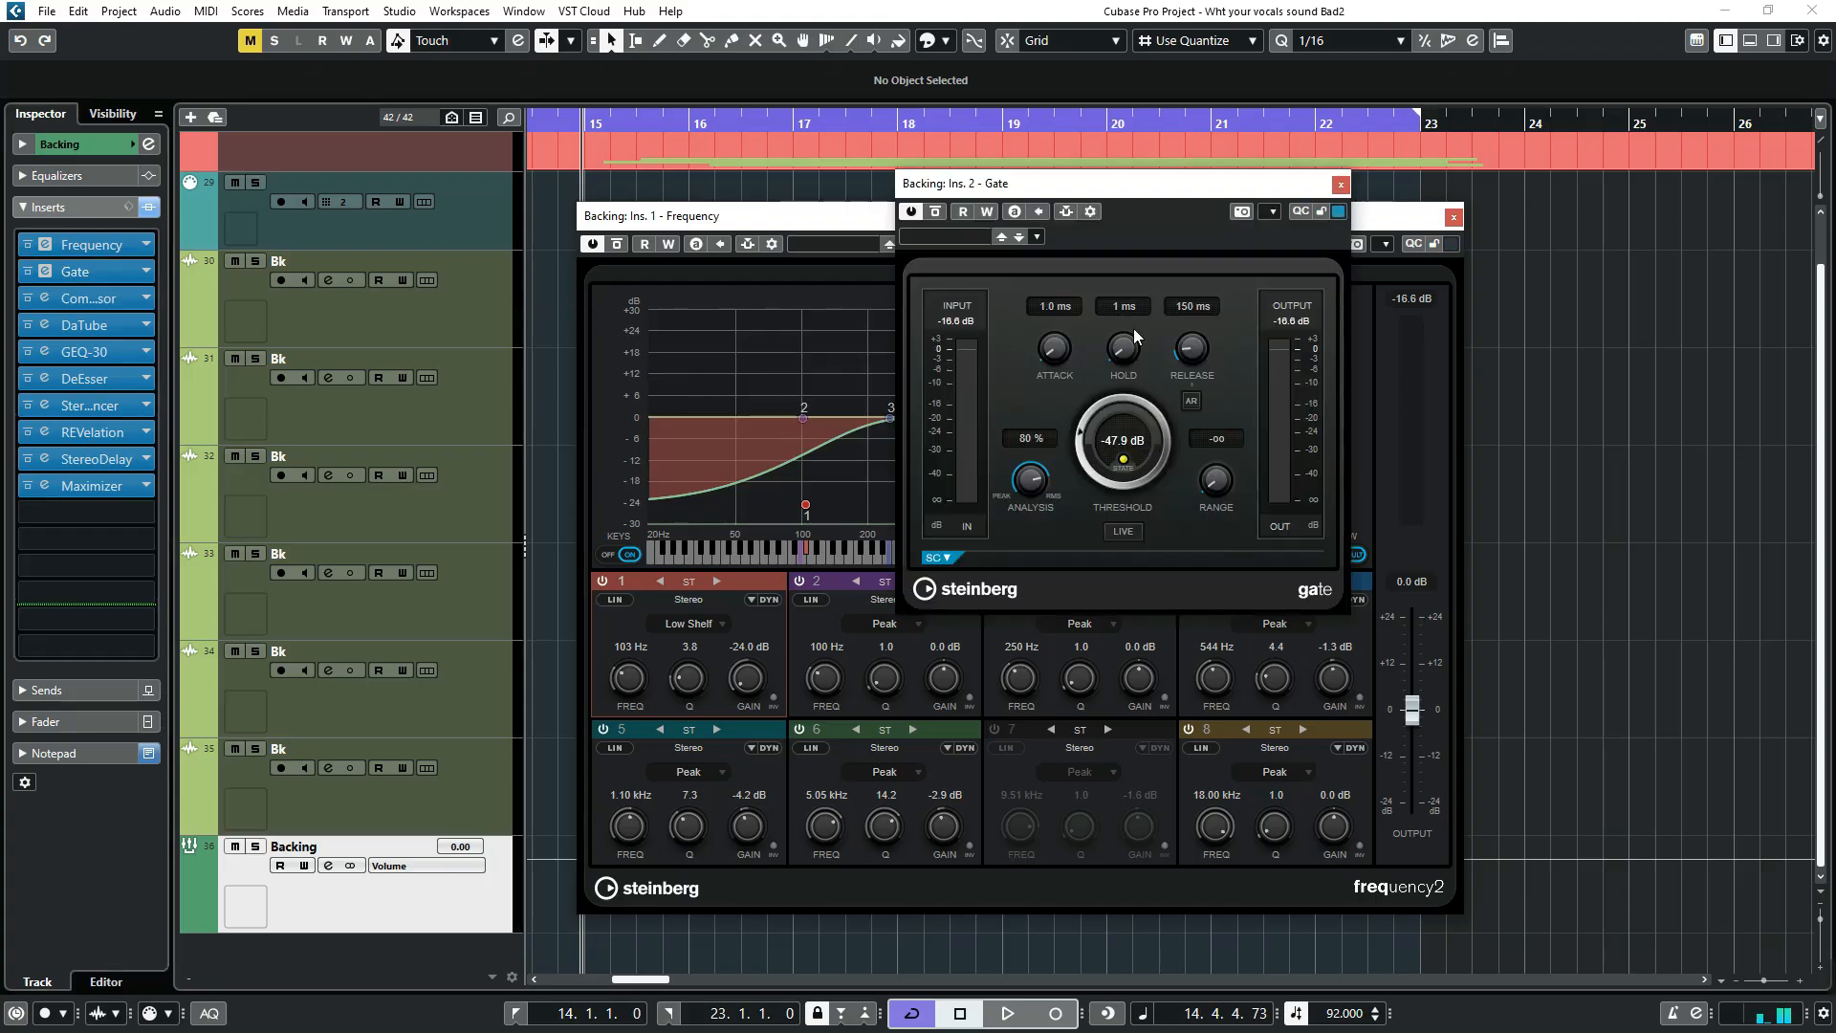
{"action": "left_click", "coordinate": [1453, 217]}
{"action": "left_click", "coordinate": [1454, 217]}
{"action": "left_click_drag", "start_coordinate": [1202, 188], "coordinate": [1149, 270]}
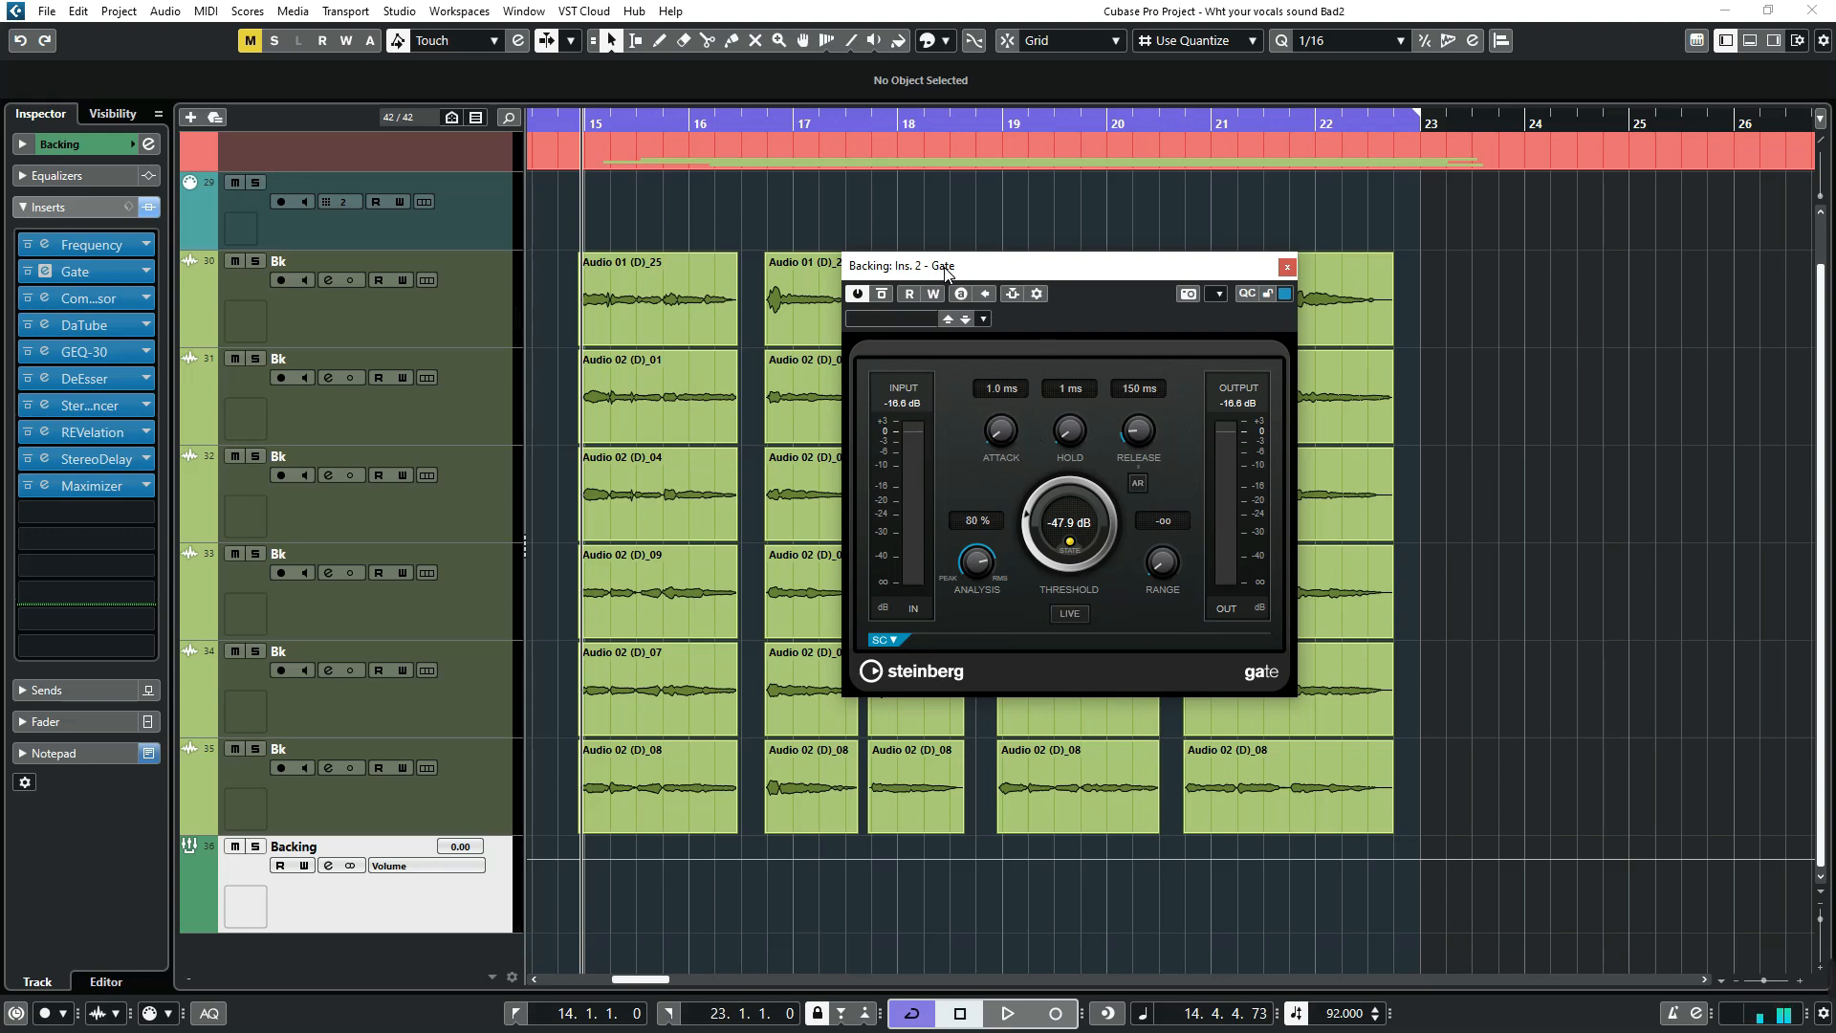
{"action": "left_click", "coordinate": [1287, 268]}
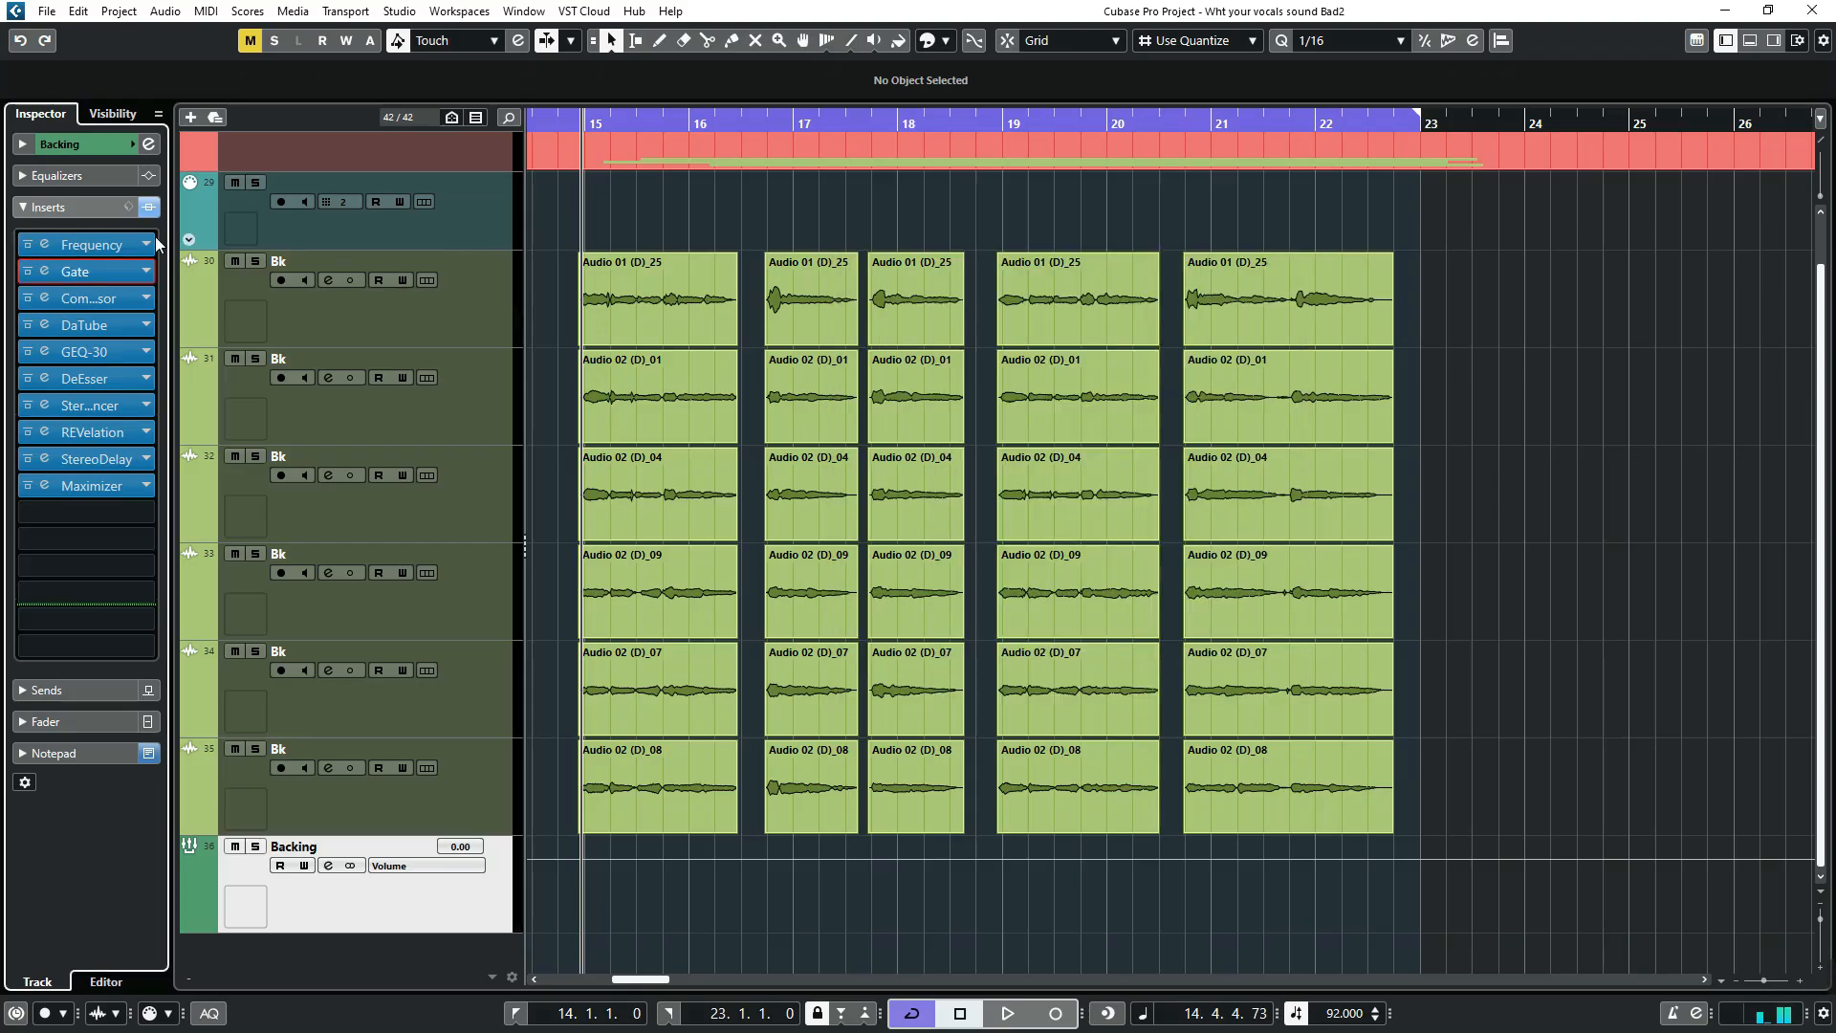
- Open the Compressor insert on the Backing track and reposition its window to view its settings
{"action": "left_click", "coordinate": [44, 298]}
{"action": "left_click_drag", "start_coordinate": [1142, 108], "coordinate": [951, 254]}
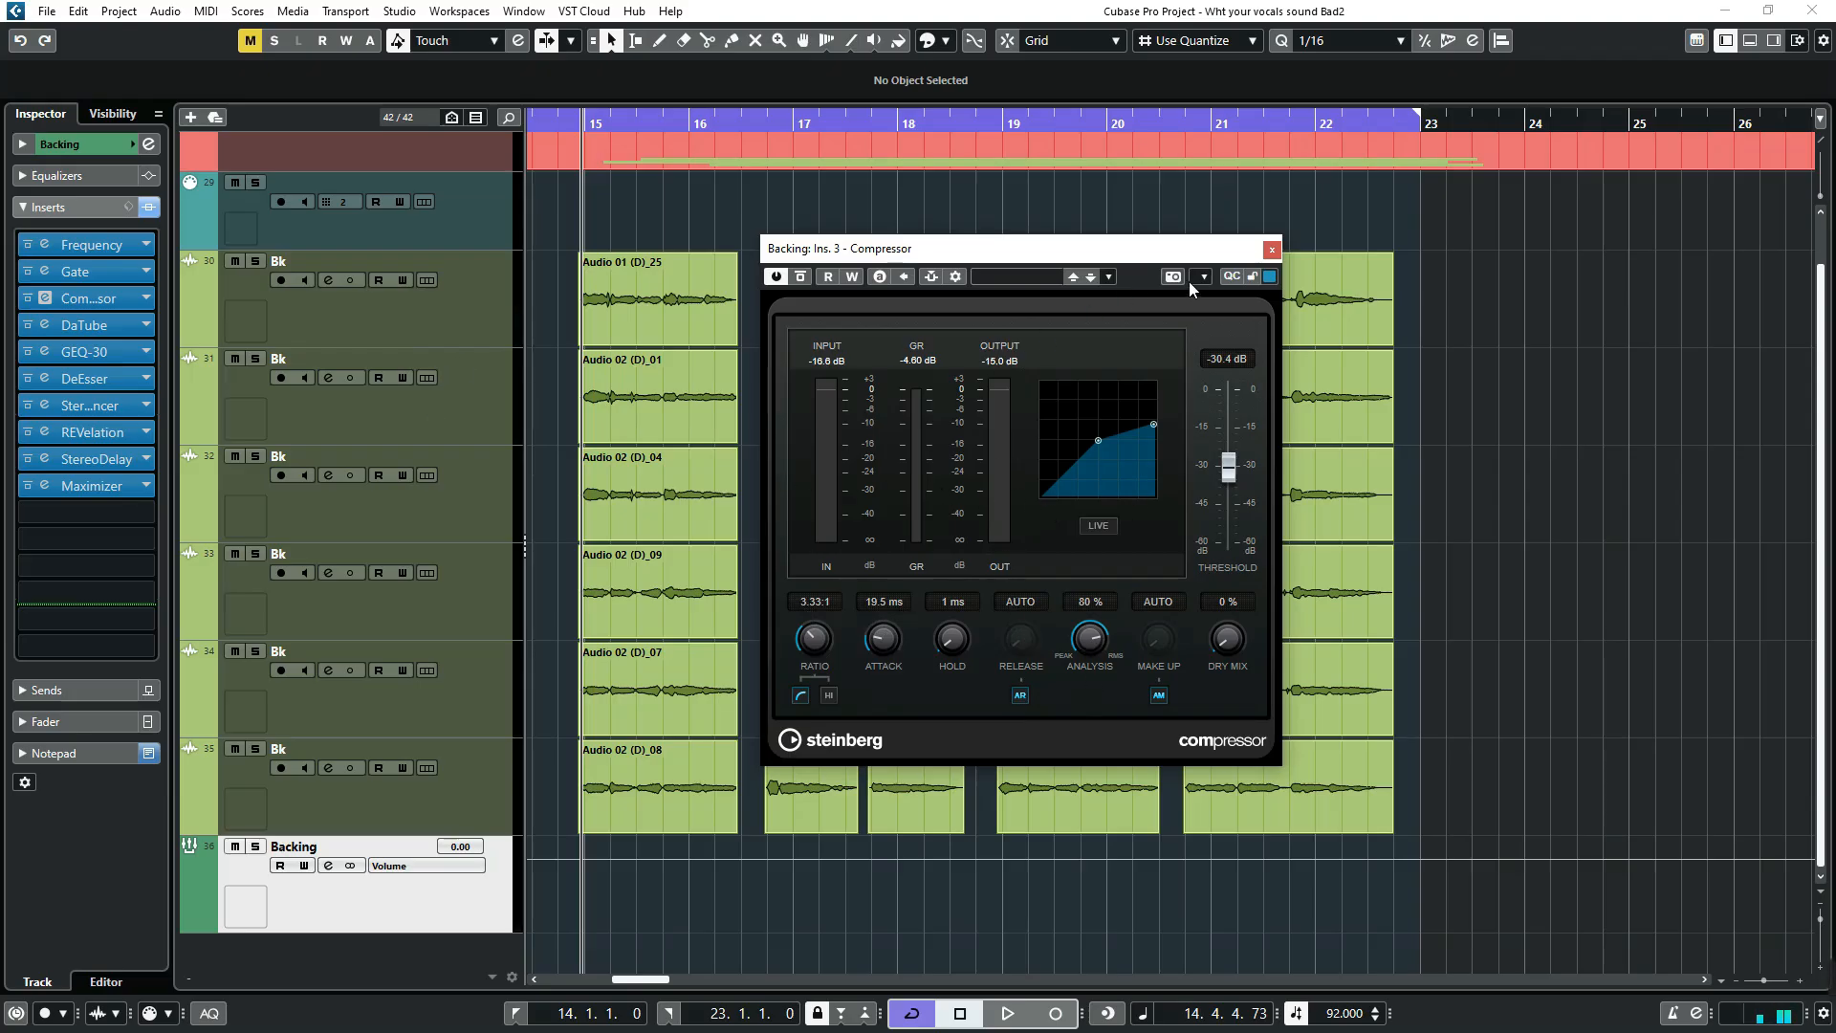
- Close the Compressor window and examine the DaTube insert's mix, drive and output settings on the Backing track, closing it when done
{"action": "left_click", "coordinate": [1271, 250]}
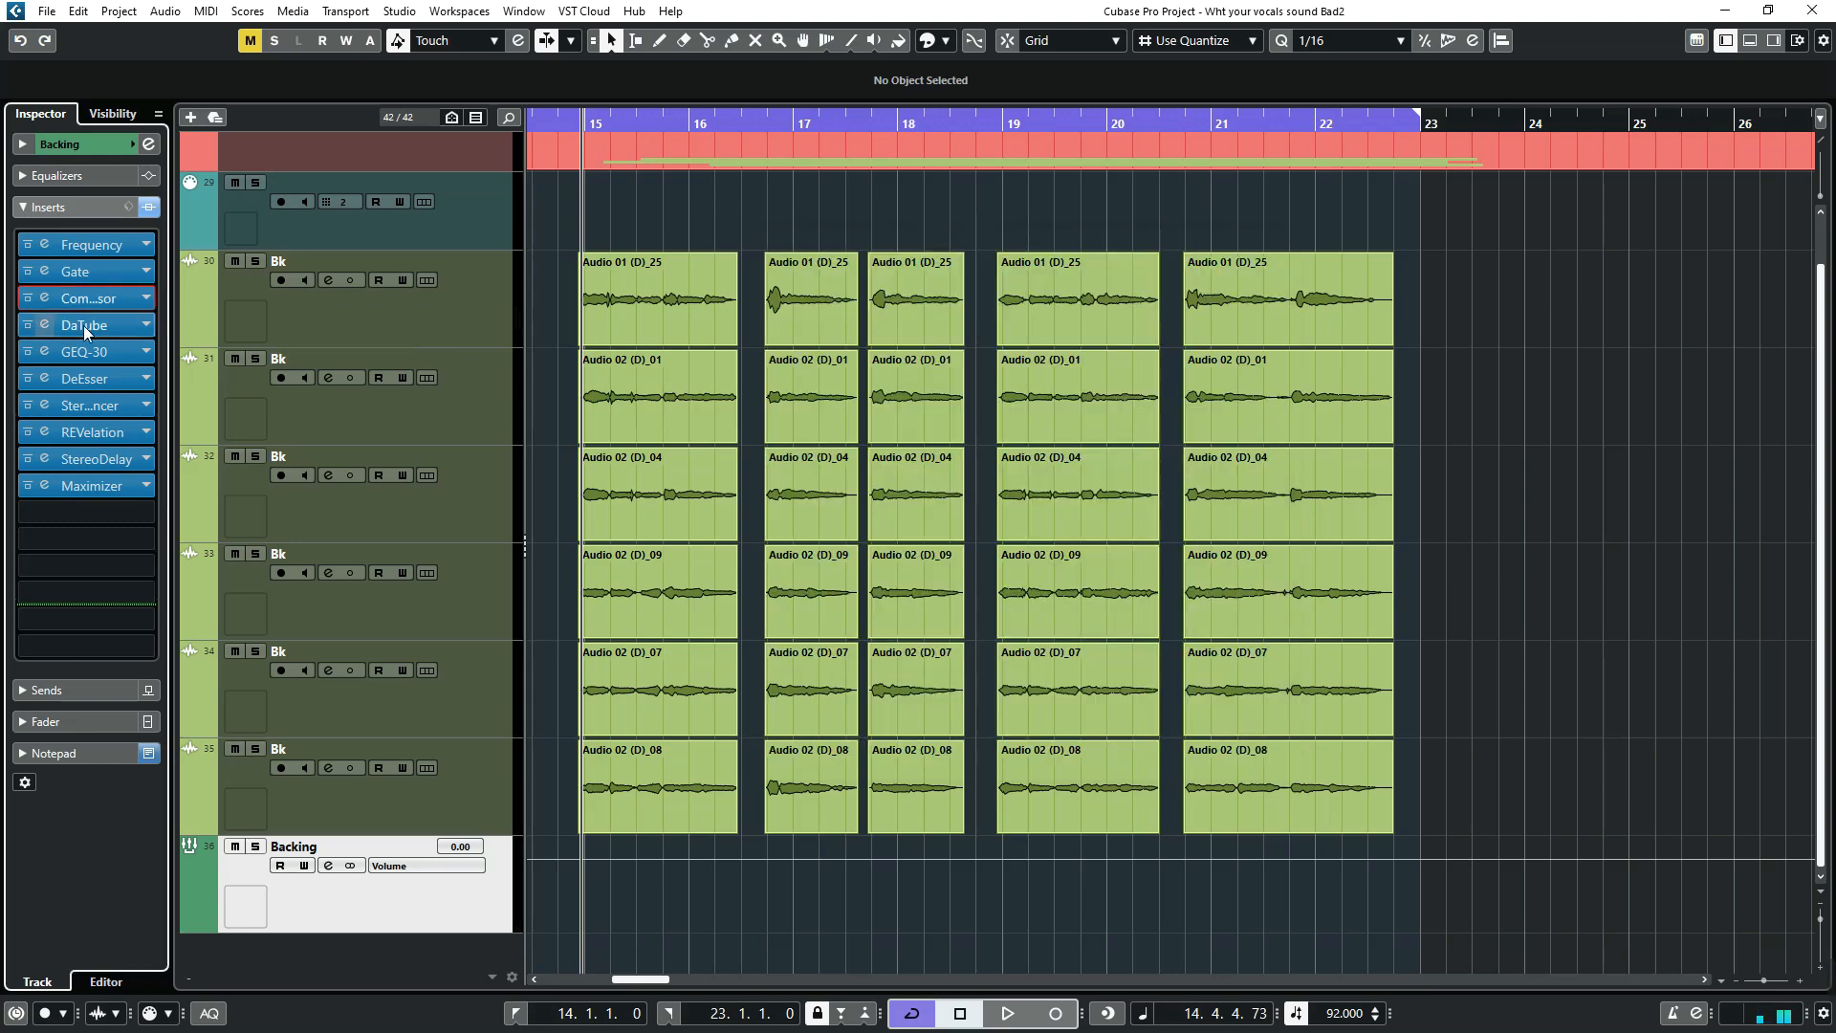
{"action": "left_click", "coordinate": [44, 325]}
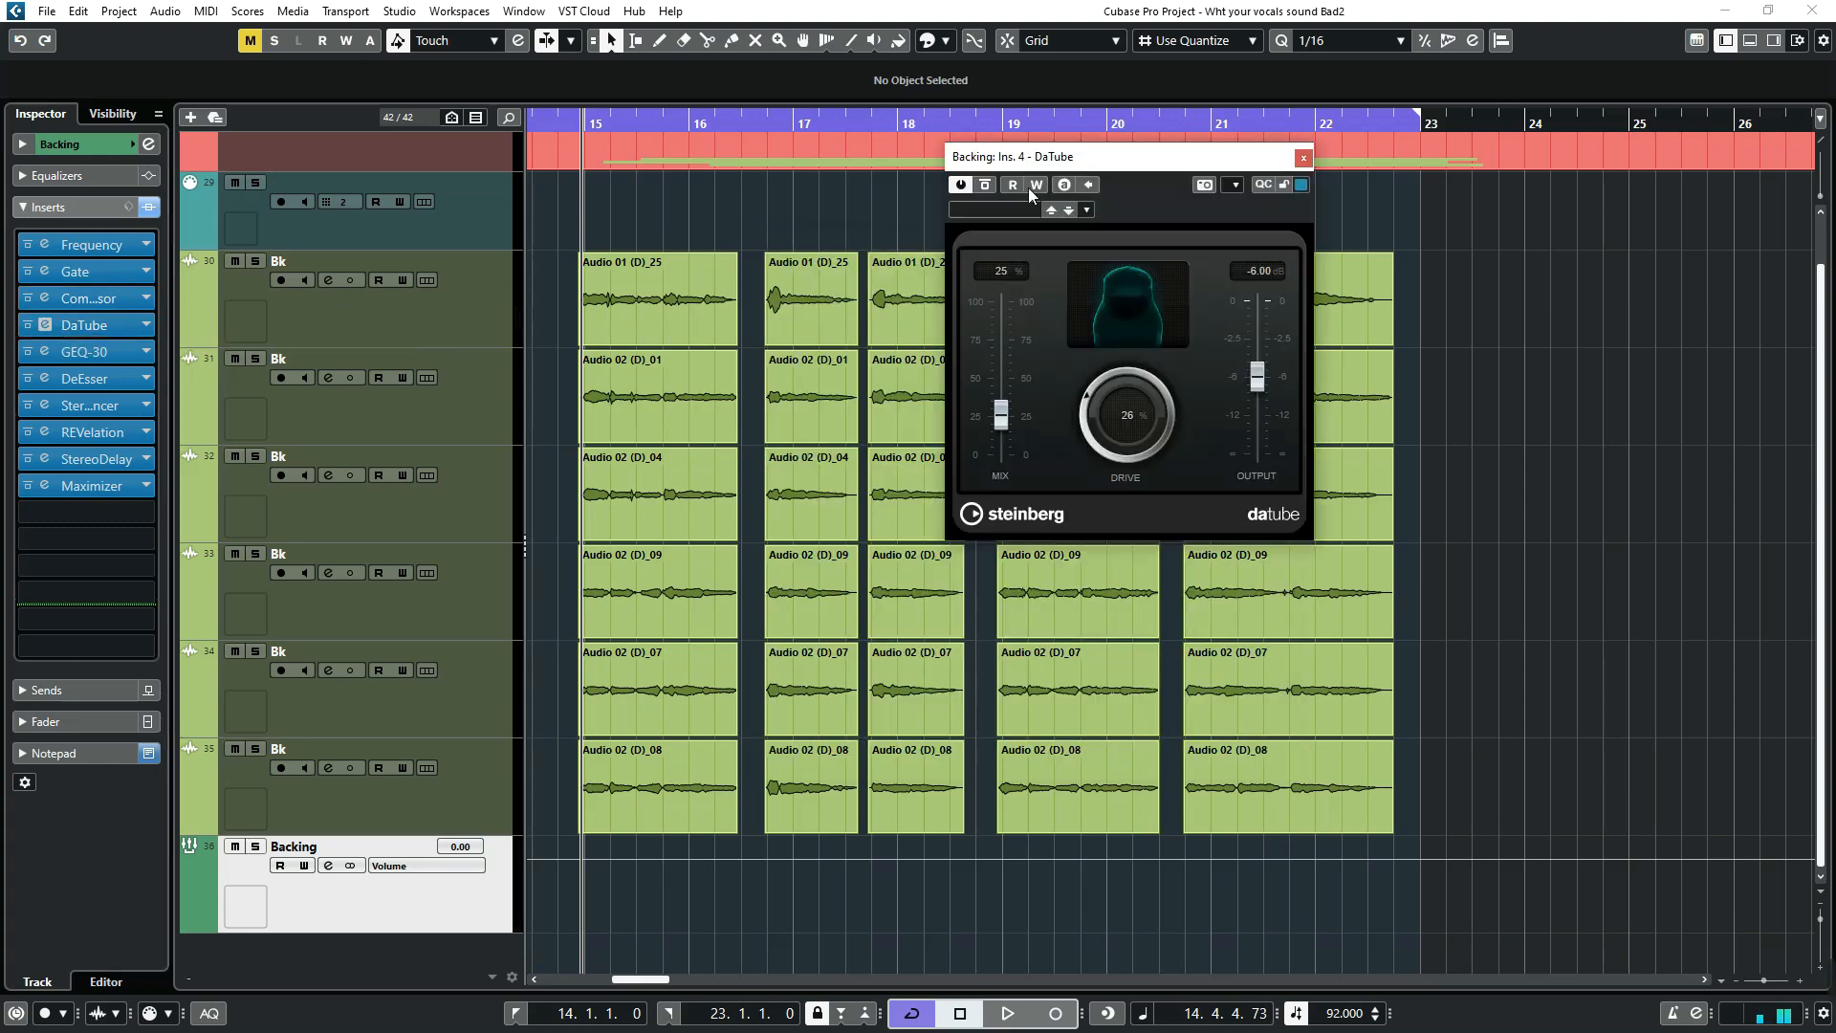
{"action": "left_click_drag", "start_coordinate": [1140, 169], "coordinate": [1028, 246]}
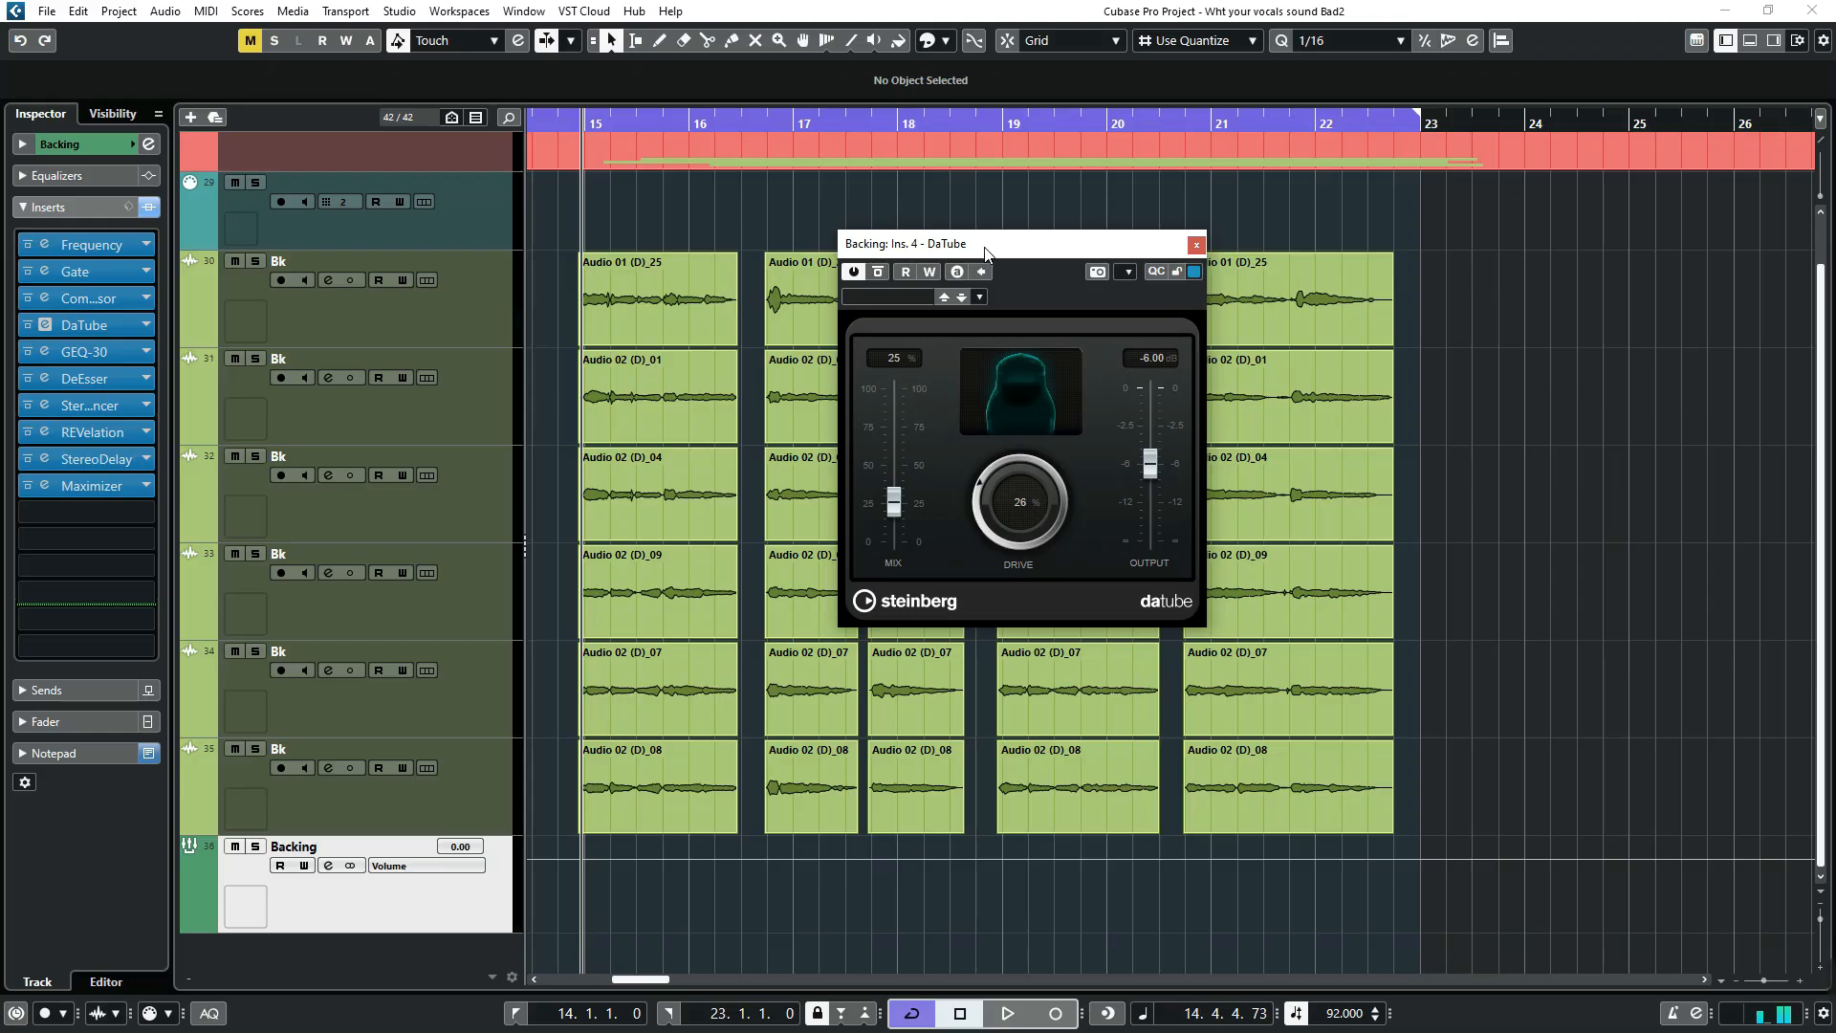
{"action": "left_click_drag", "start_coordinate": [982, 250], "coordinate": [1002, 269]}
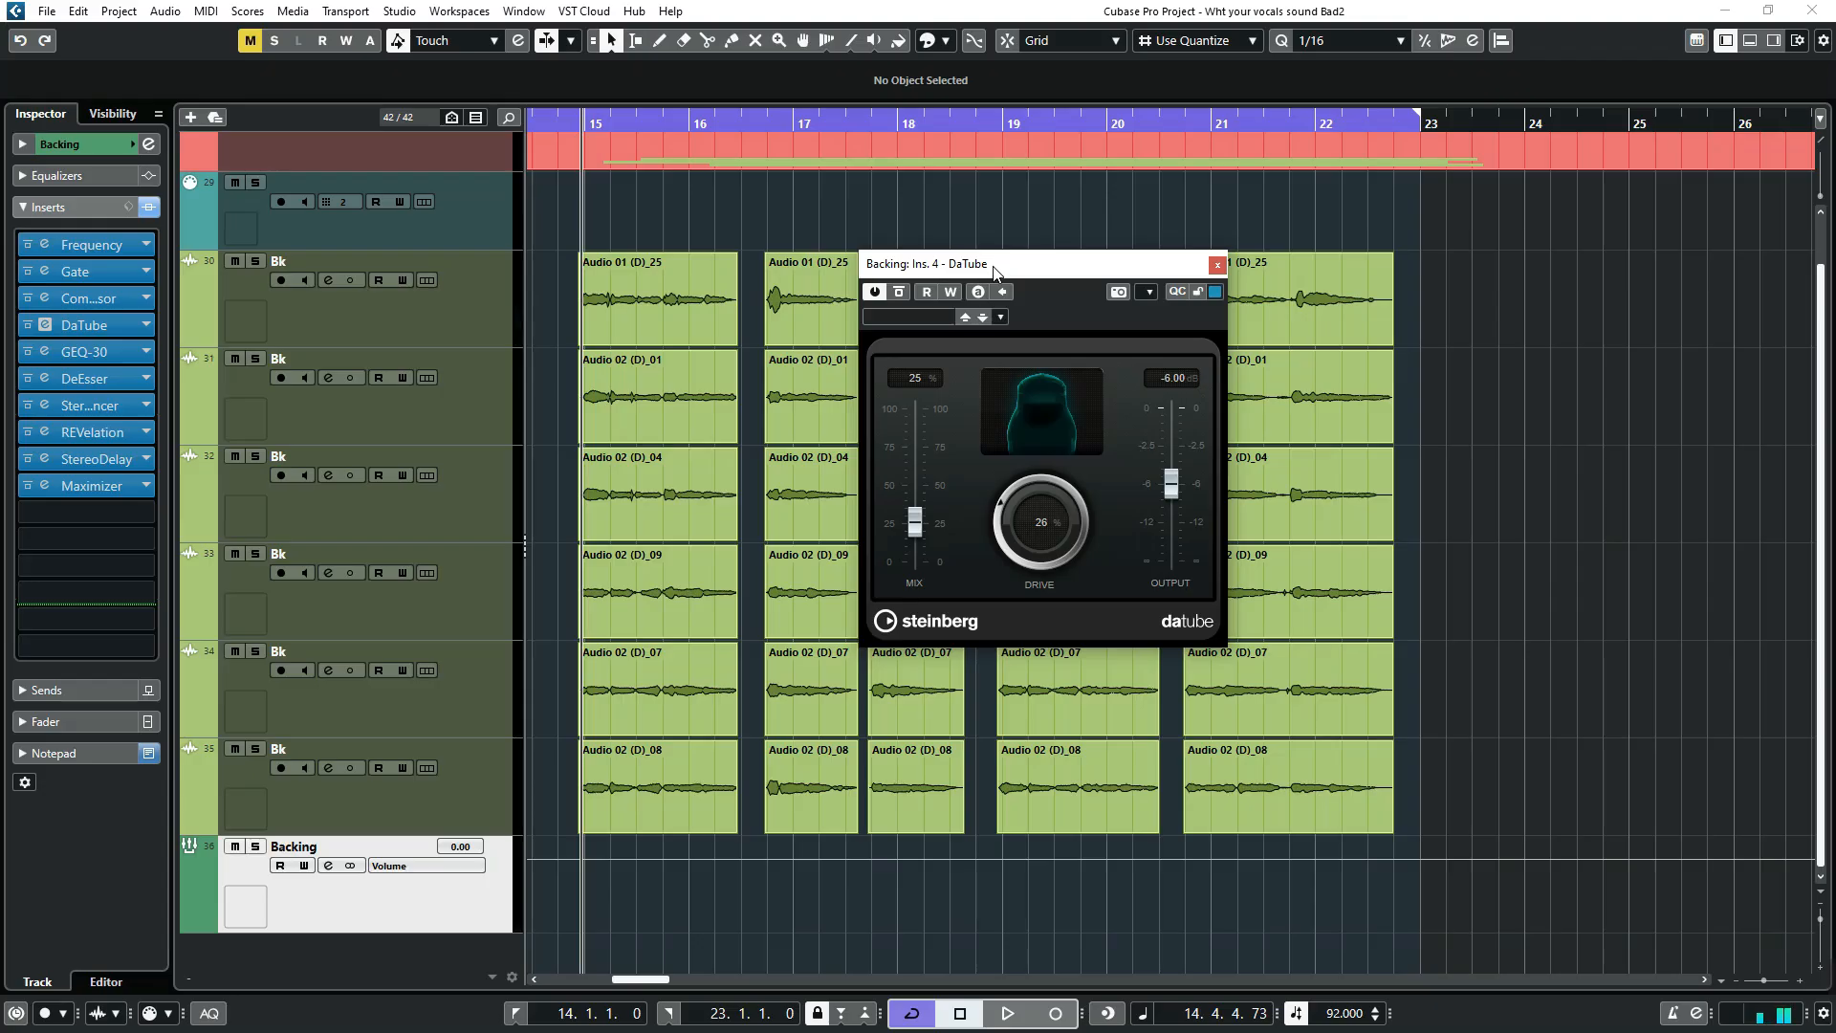
{"action": "left_click_drag", "start_coordinate": [995, 273], "coordinate": [1020, 312]}
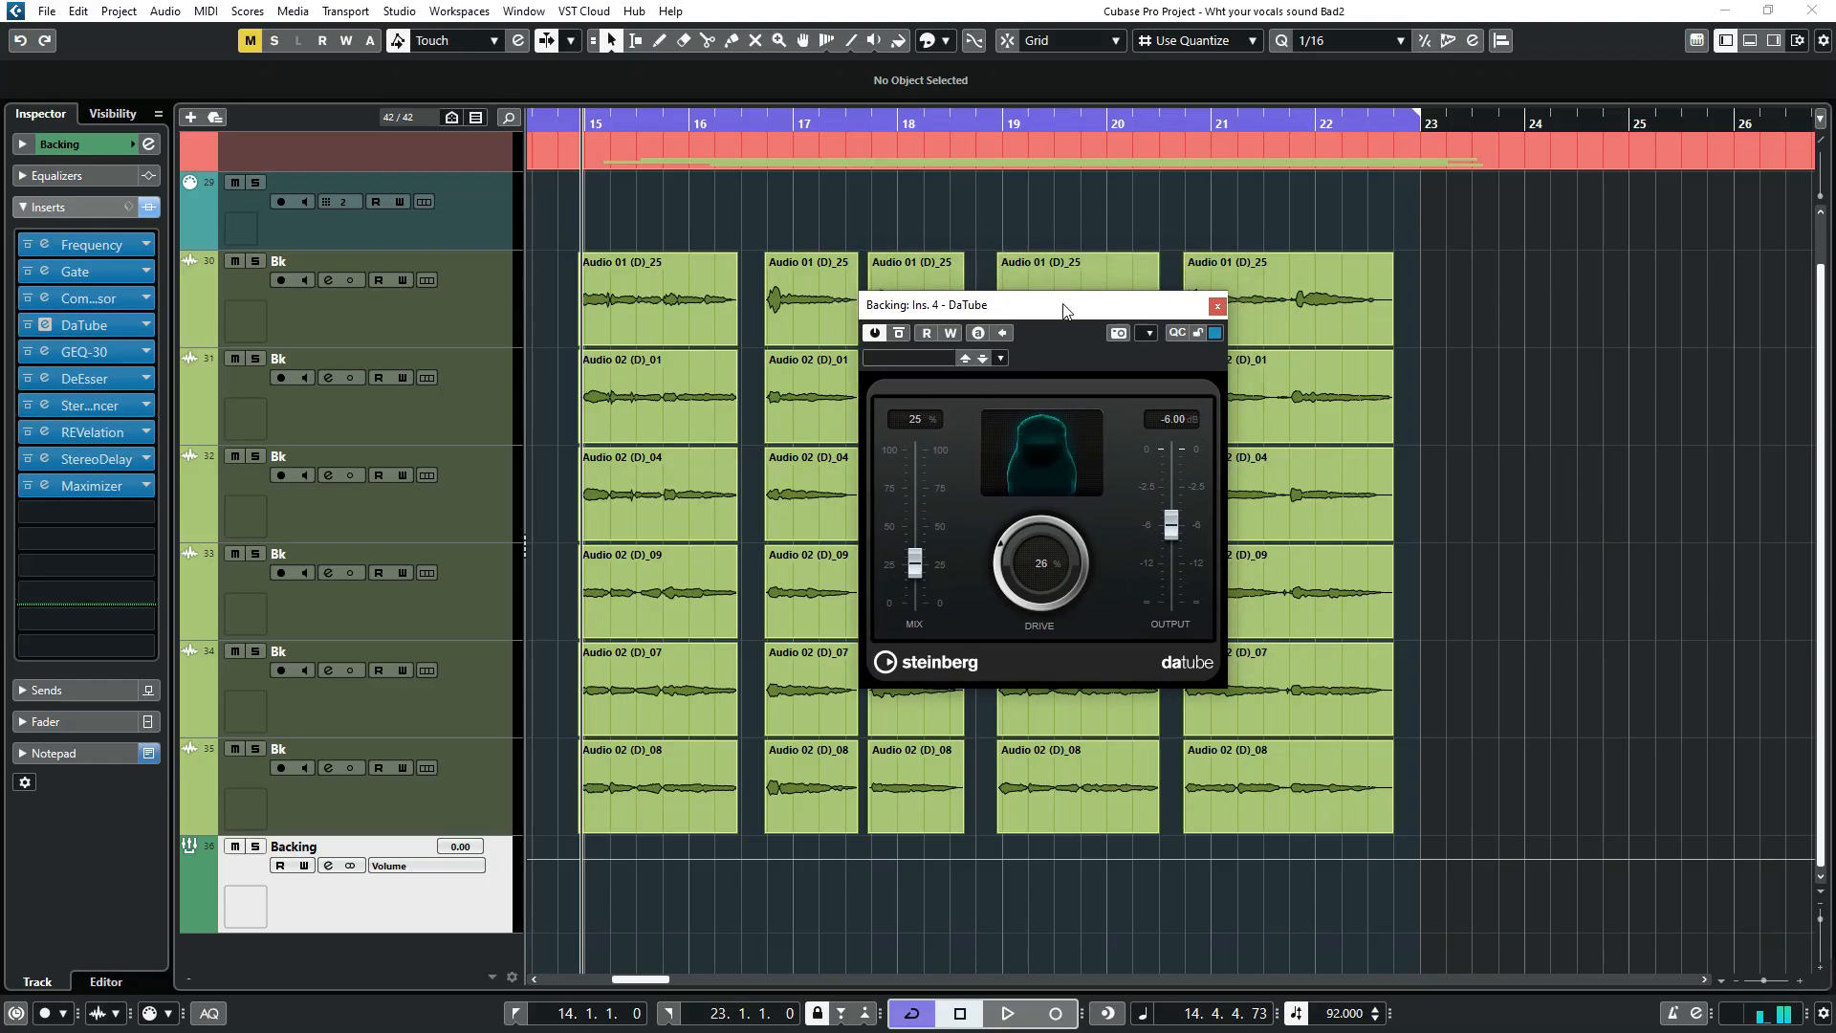
{"action": "left_click", "coordinate": [1218, 305]}
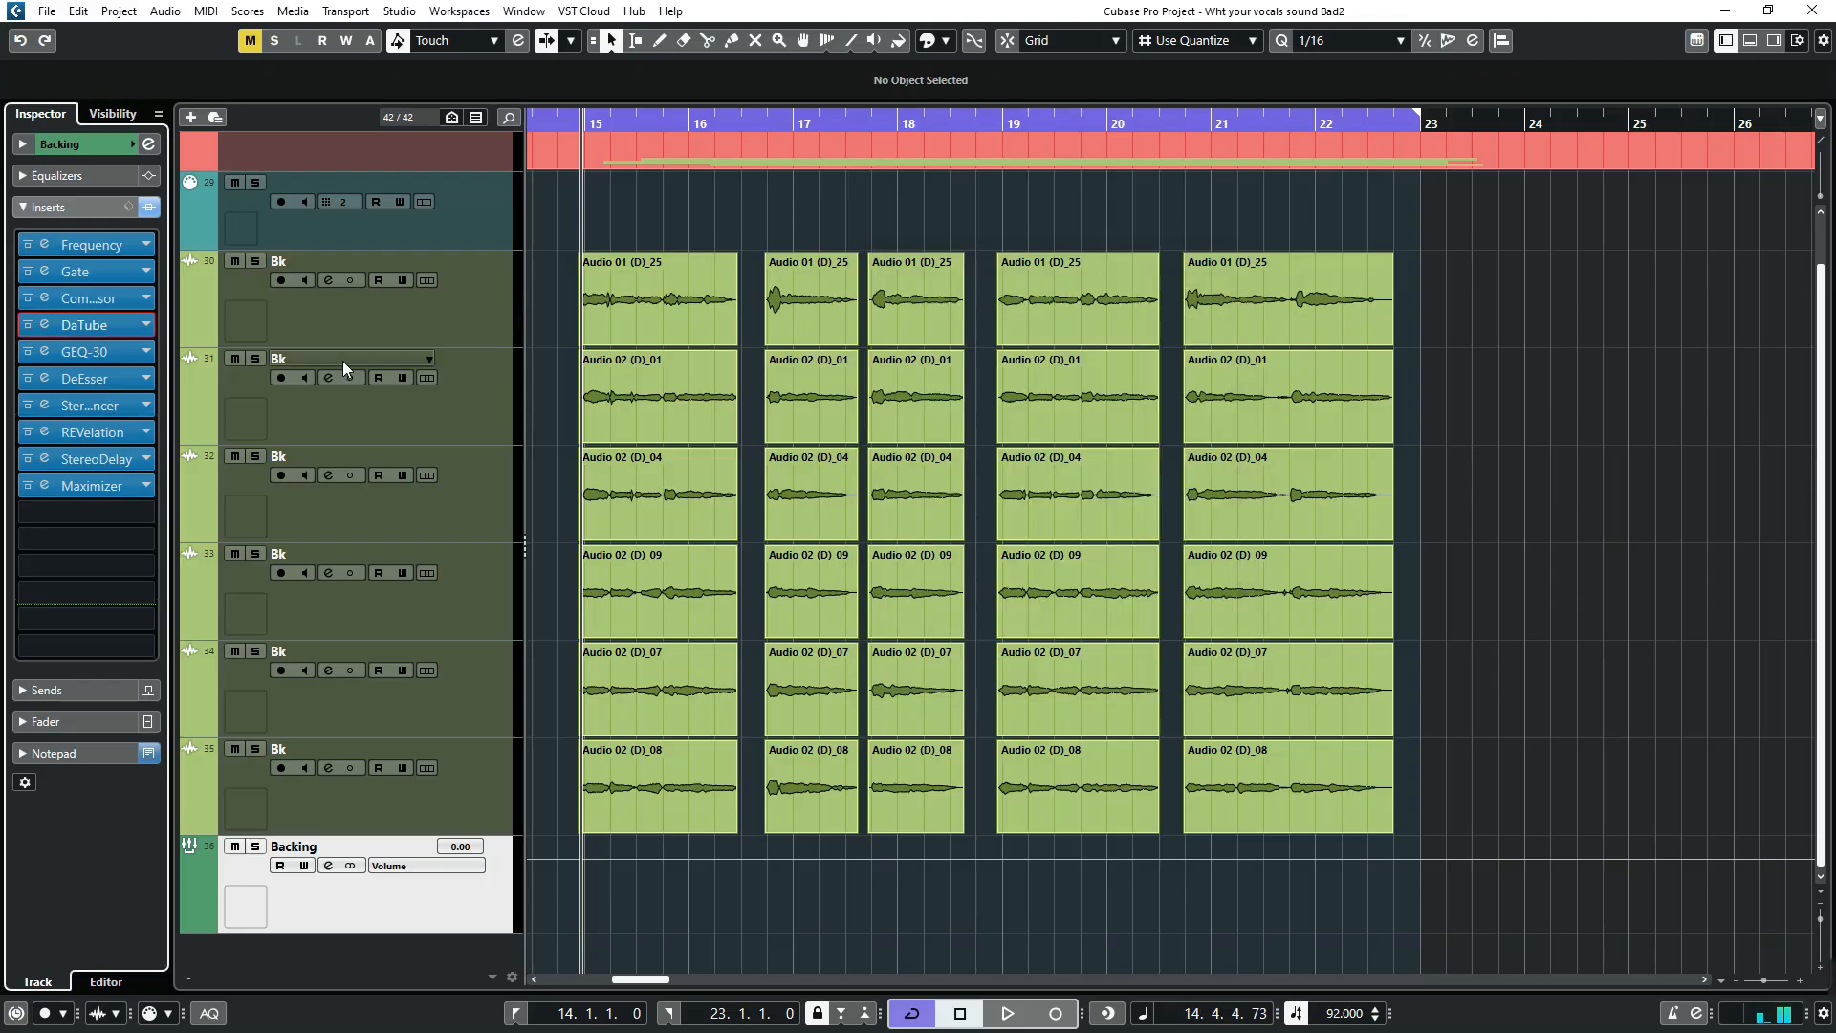
- Examine the GEQ-30 insert's band curve on the Backing track, closing its window when done
{"action": "left_click", "coordinate": [44, 352]}
{"action": "left_click_drag", "start_coordinate": [1011, 252], "coordinate": [894, 296]}
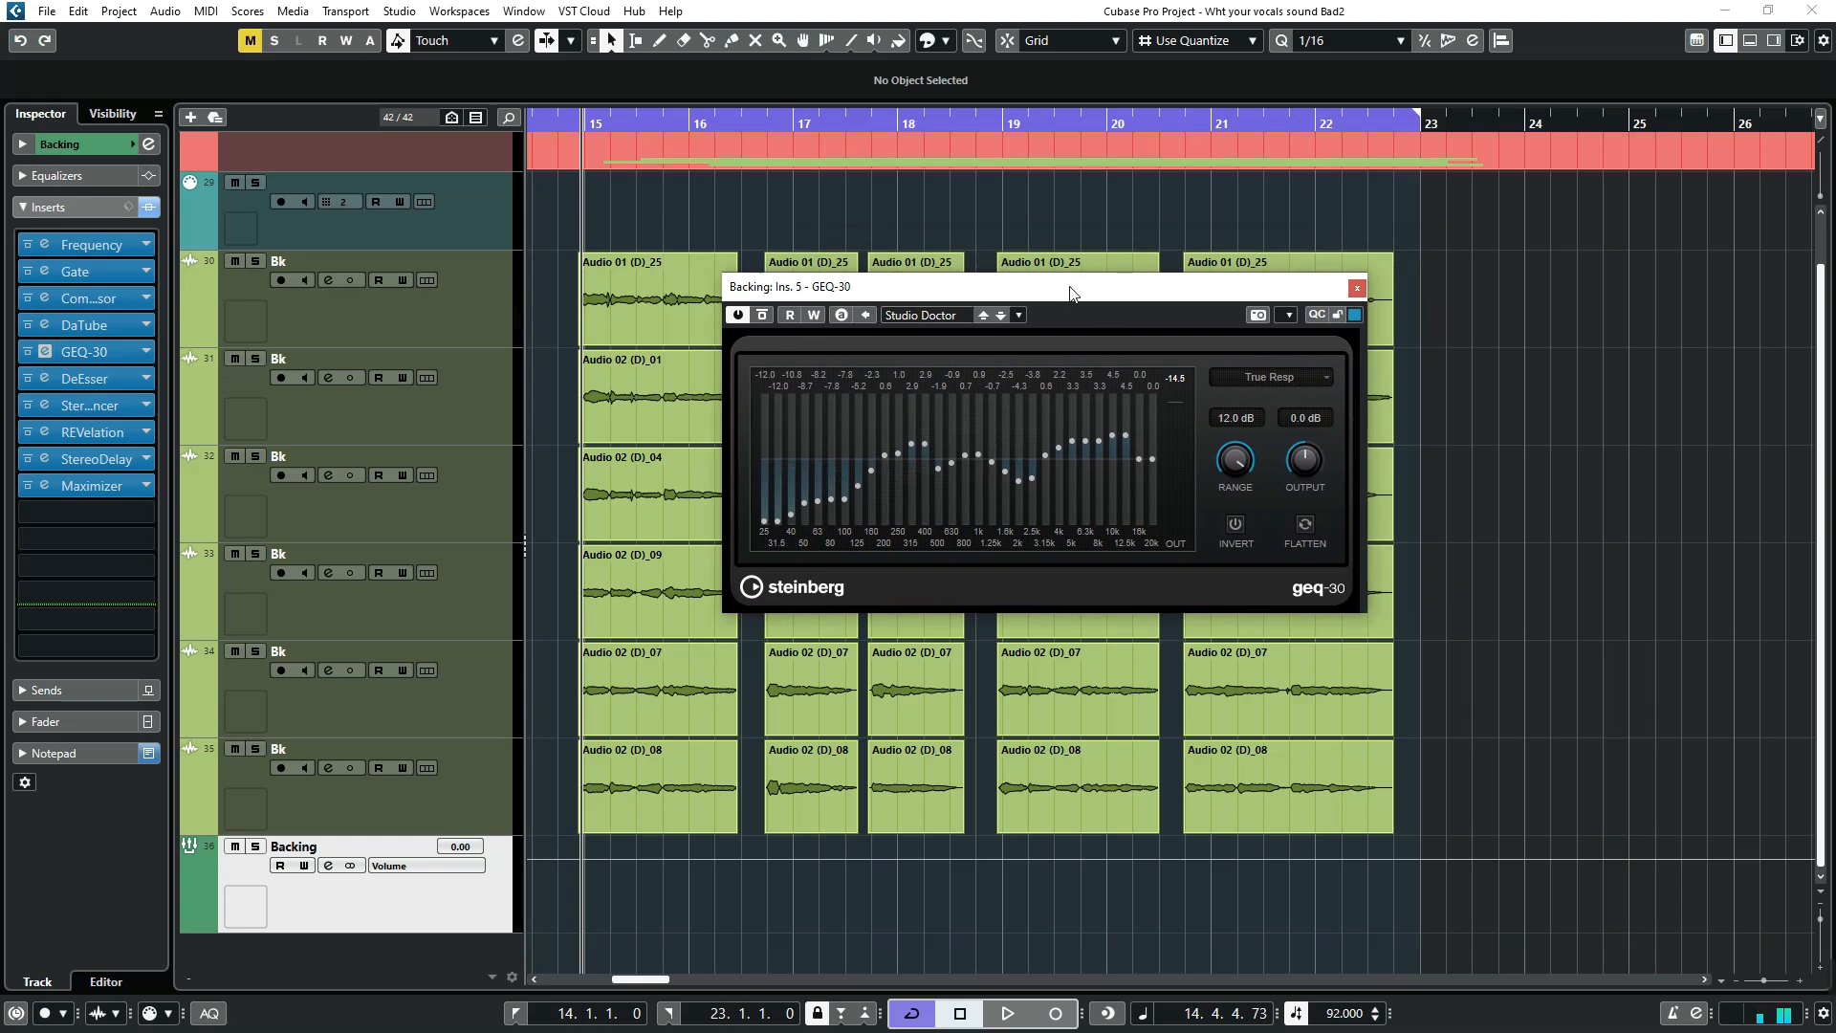
{"action": "left_click_drag", "start_coordinate": [1075, 297], "coordinate": [1078, 311]}
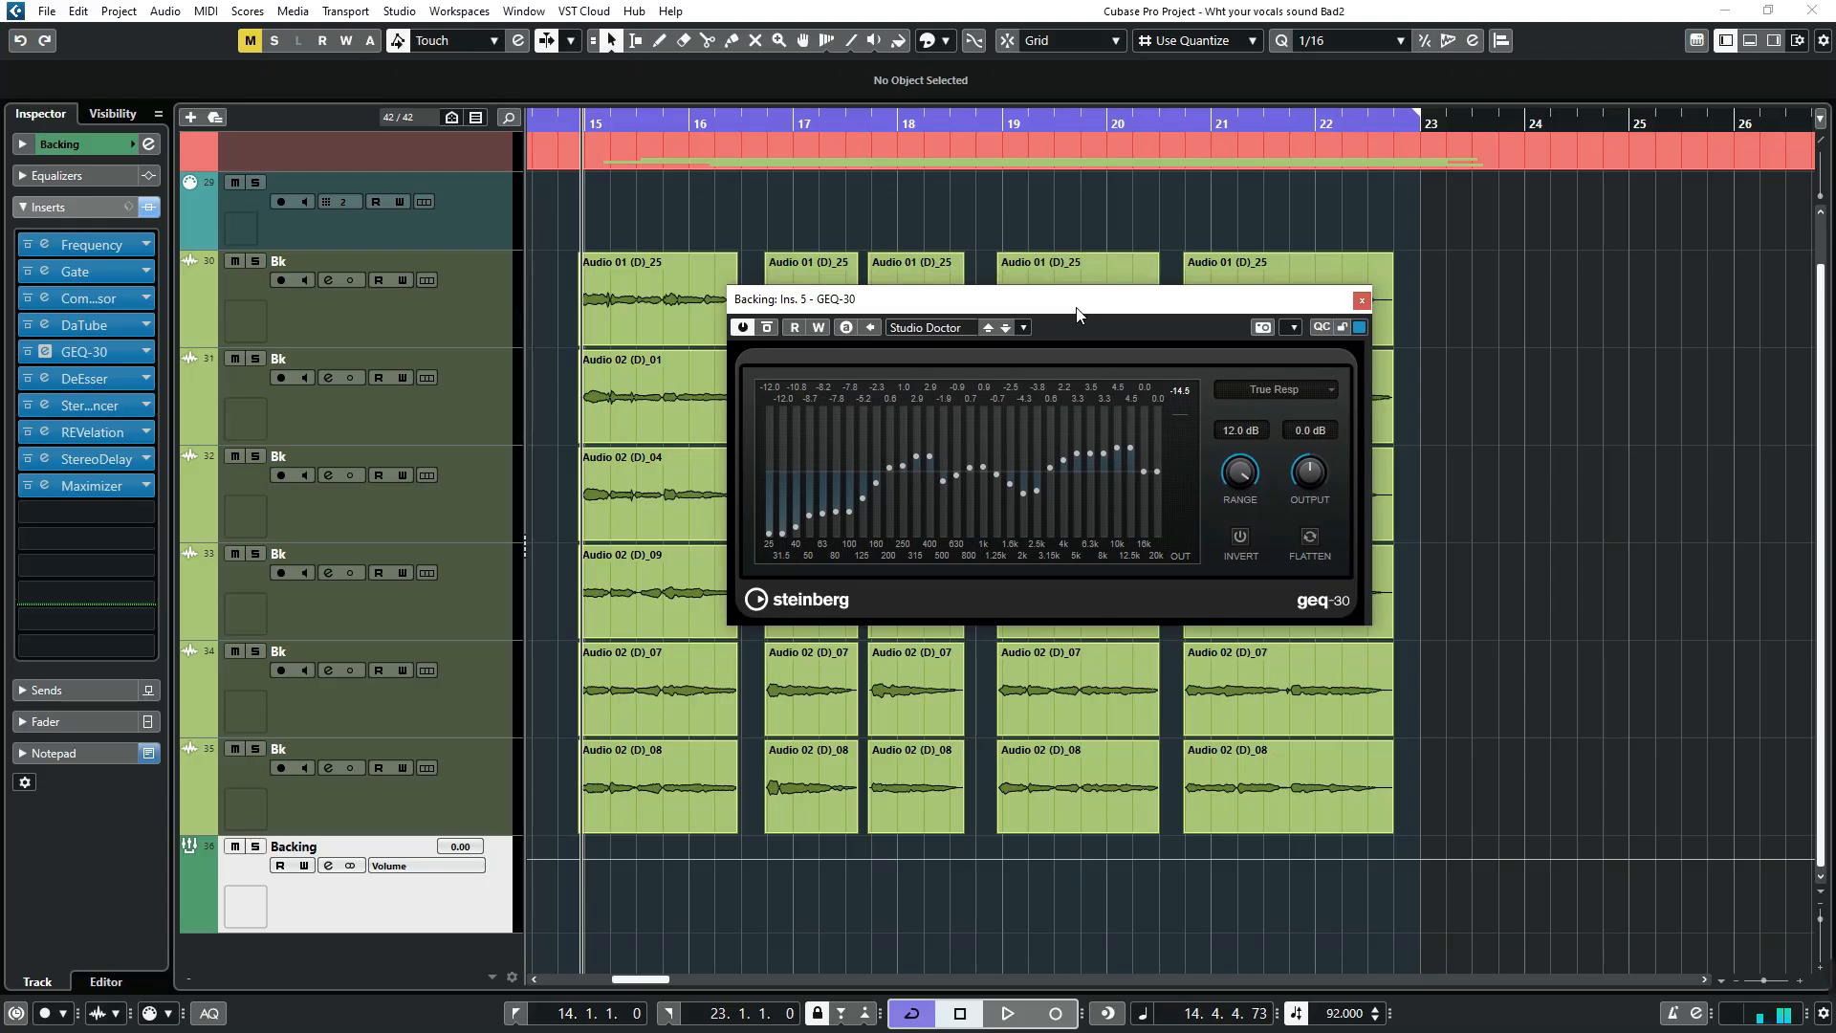
{"action": "left_click", "coordinate": [1362, 301]}
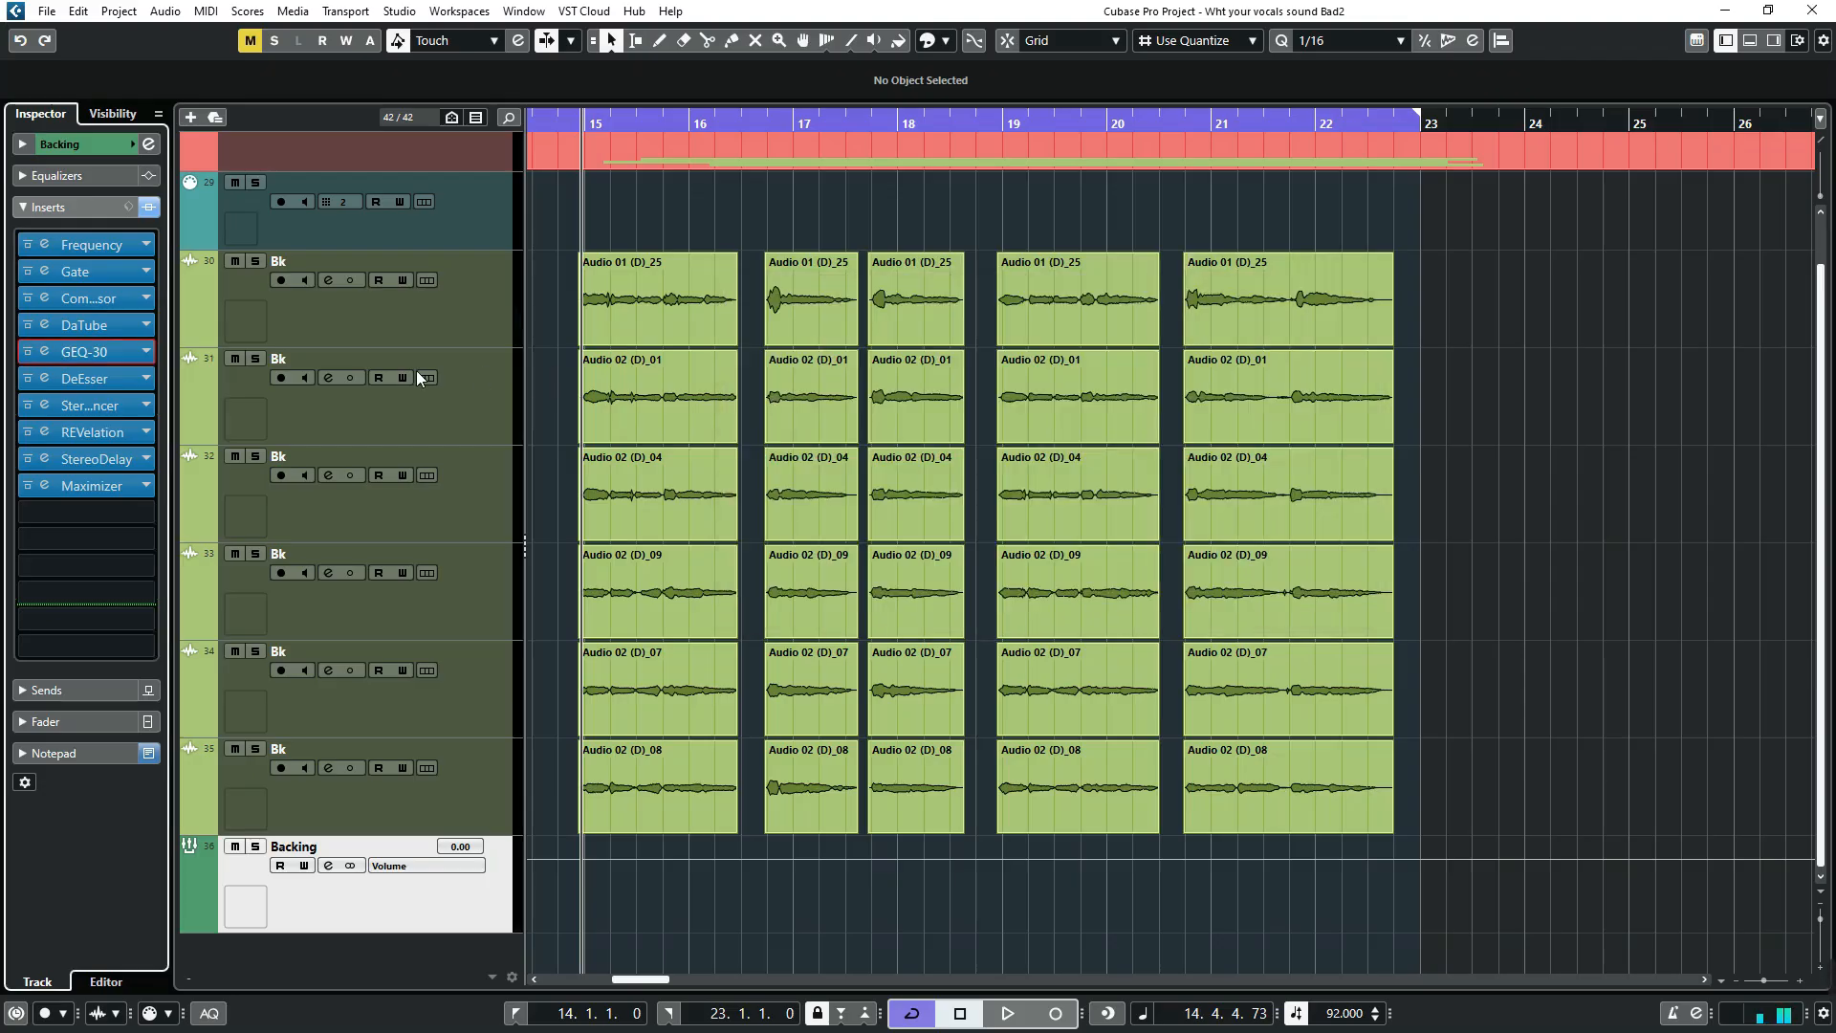
- Examine the settings of the DeEsser and StereoEnhancer inserts on the Backing track, closing each window when done
{"action": "left_click", "coordinate": [73, 390]}
{"action": "left_click_drag", "start_coordinate": [1091, 76], "coordinate": [953, 222]}
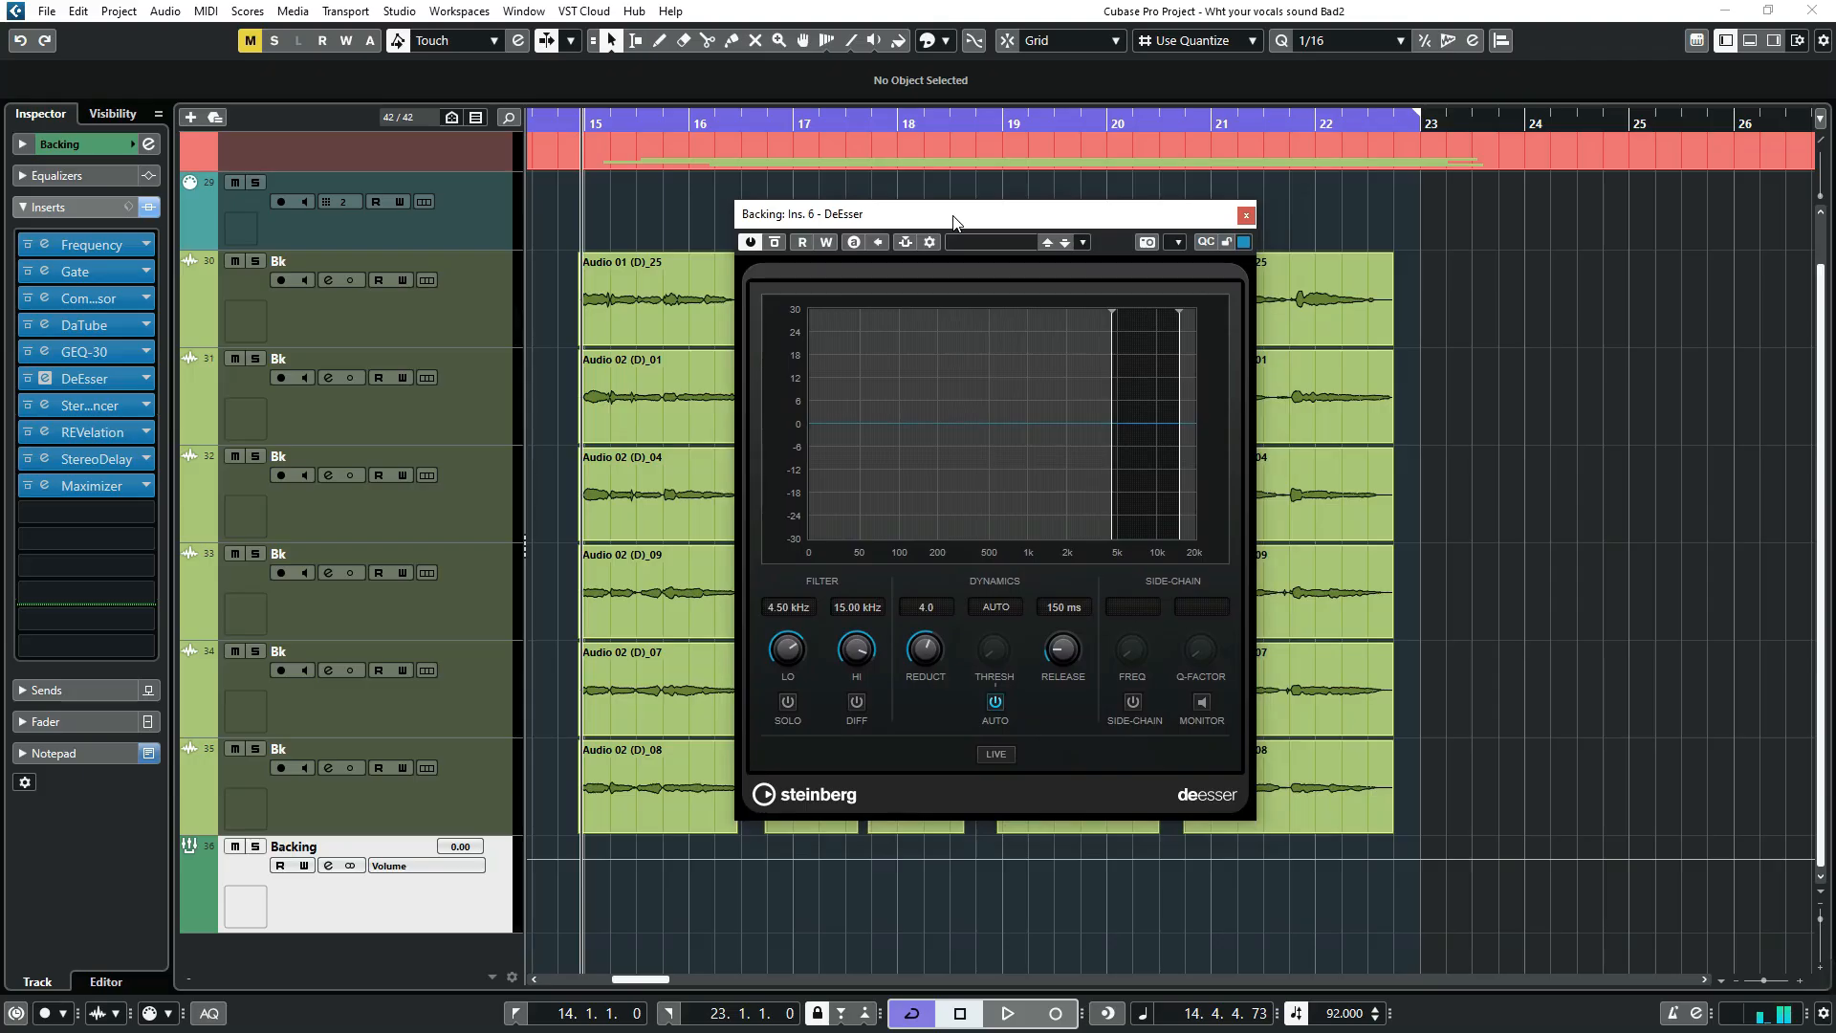
{"action": "left_click", "coordinate": [1245, 216]}
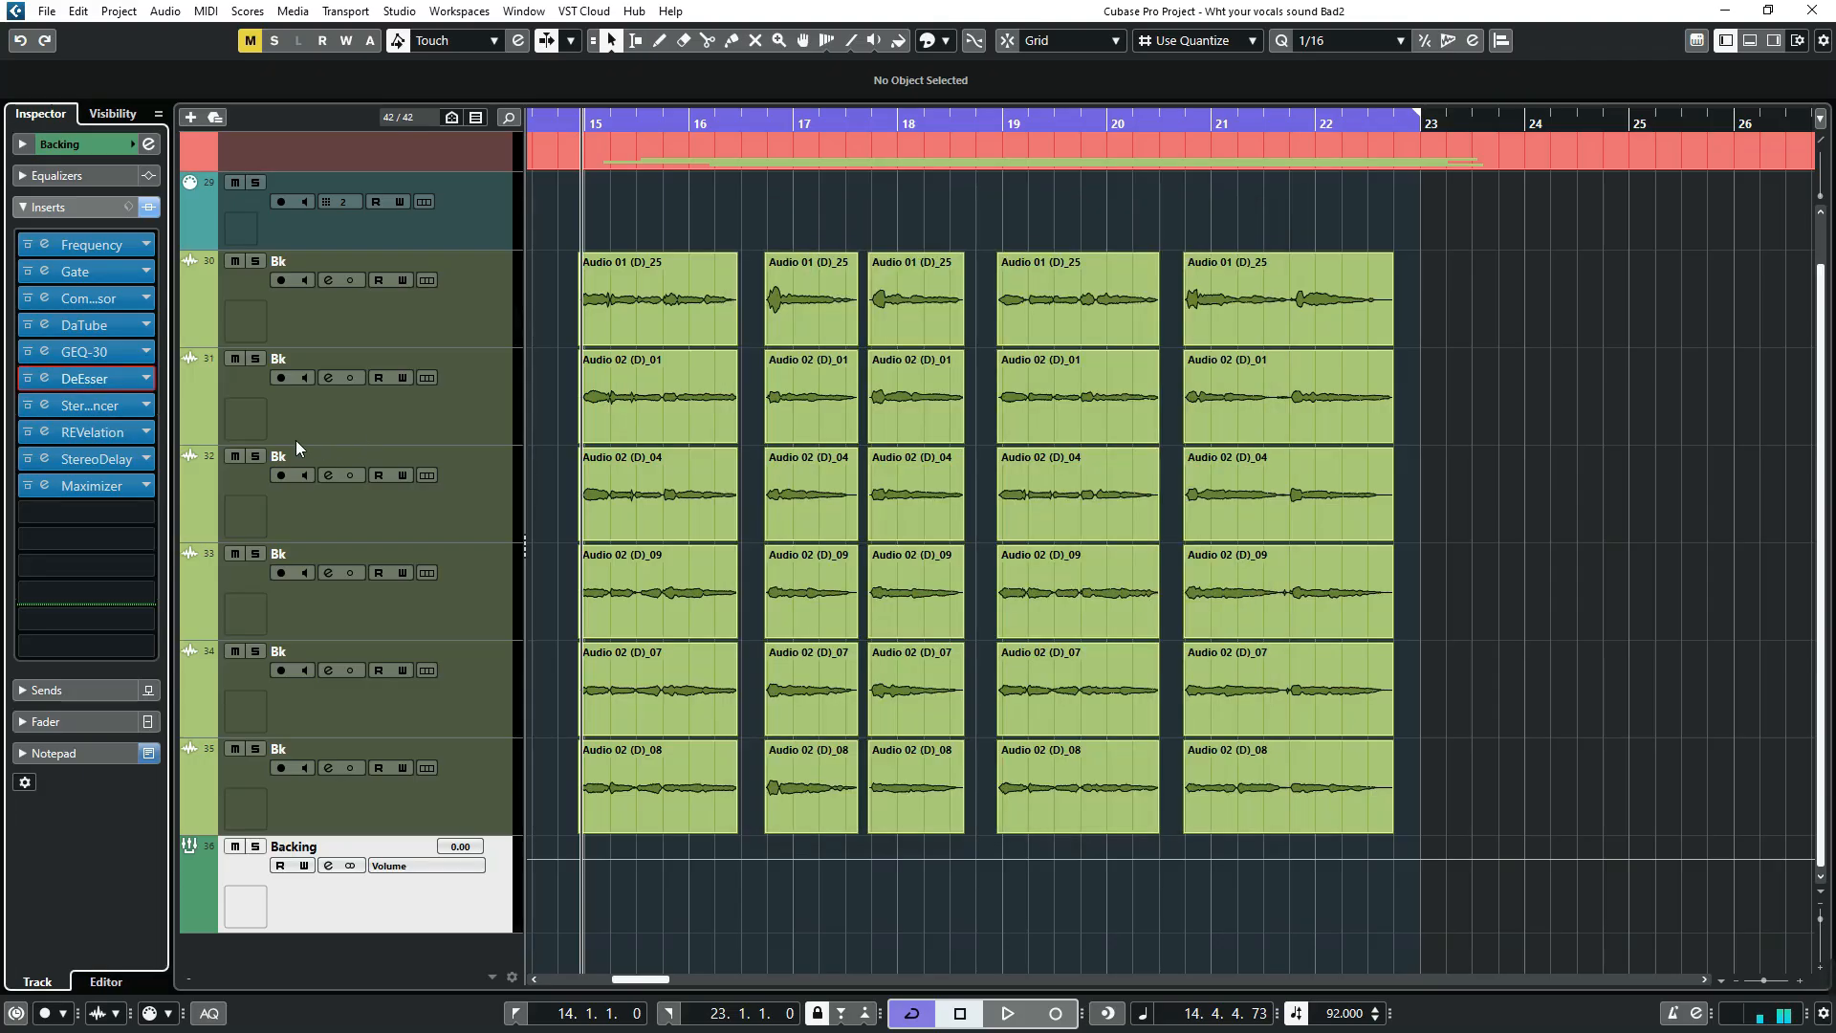
{"action": "left_click", "coordinate": [44, 404]}
{"action": "left_click_drag", "start_coordinate": [1067, 365], "coordinate": [909, 363]}
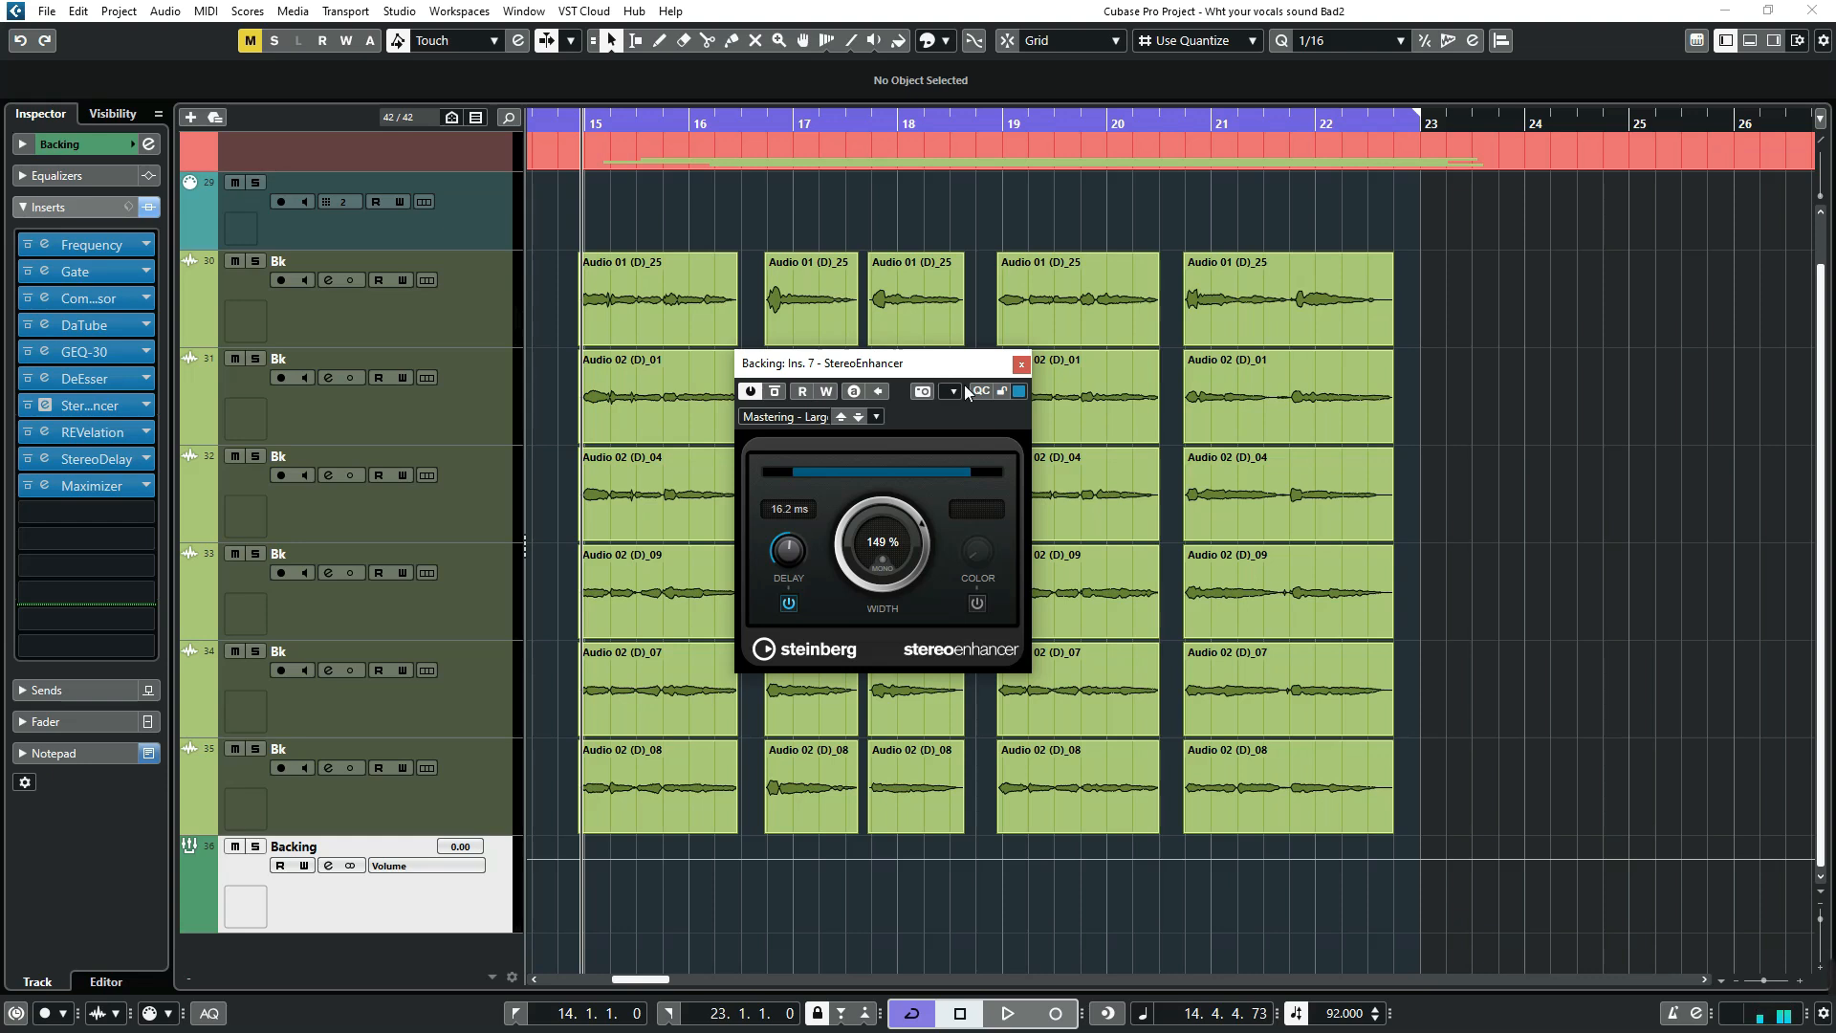
{"action": "left_click", "coordinate": [1021, 364]}
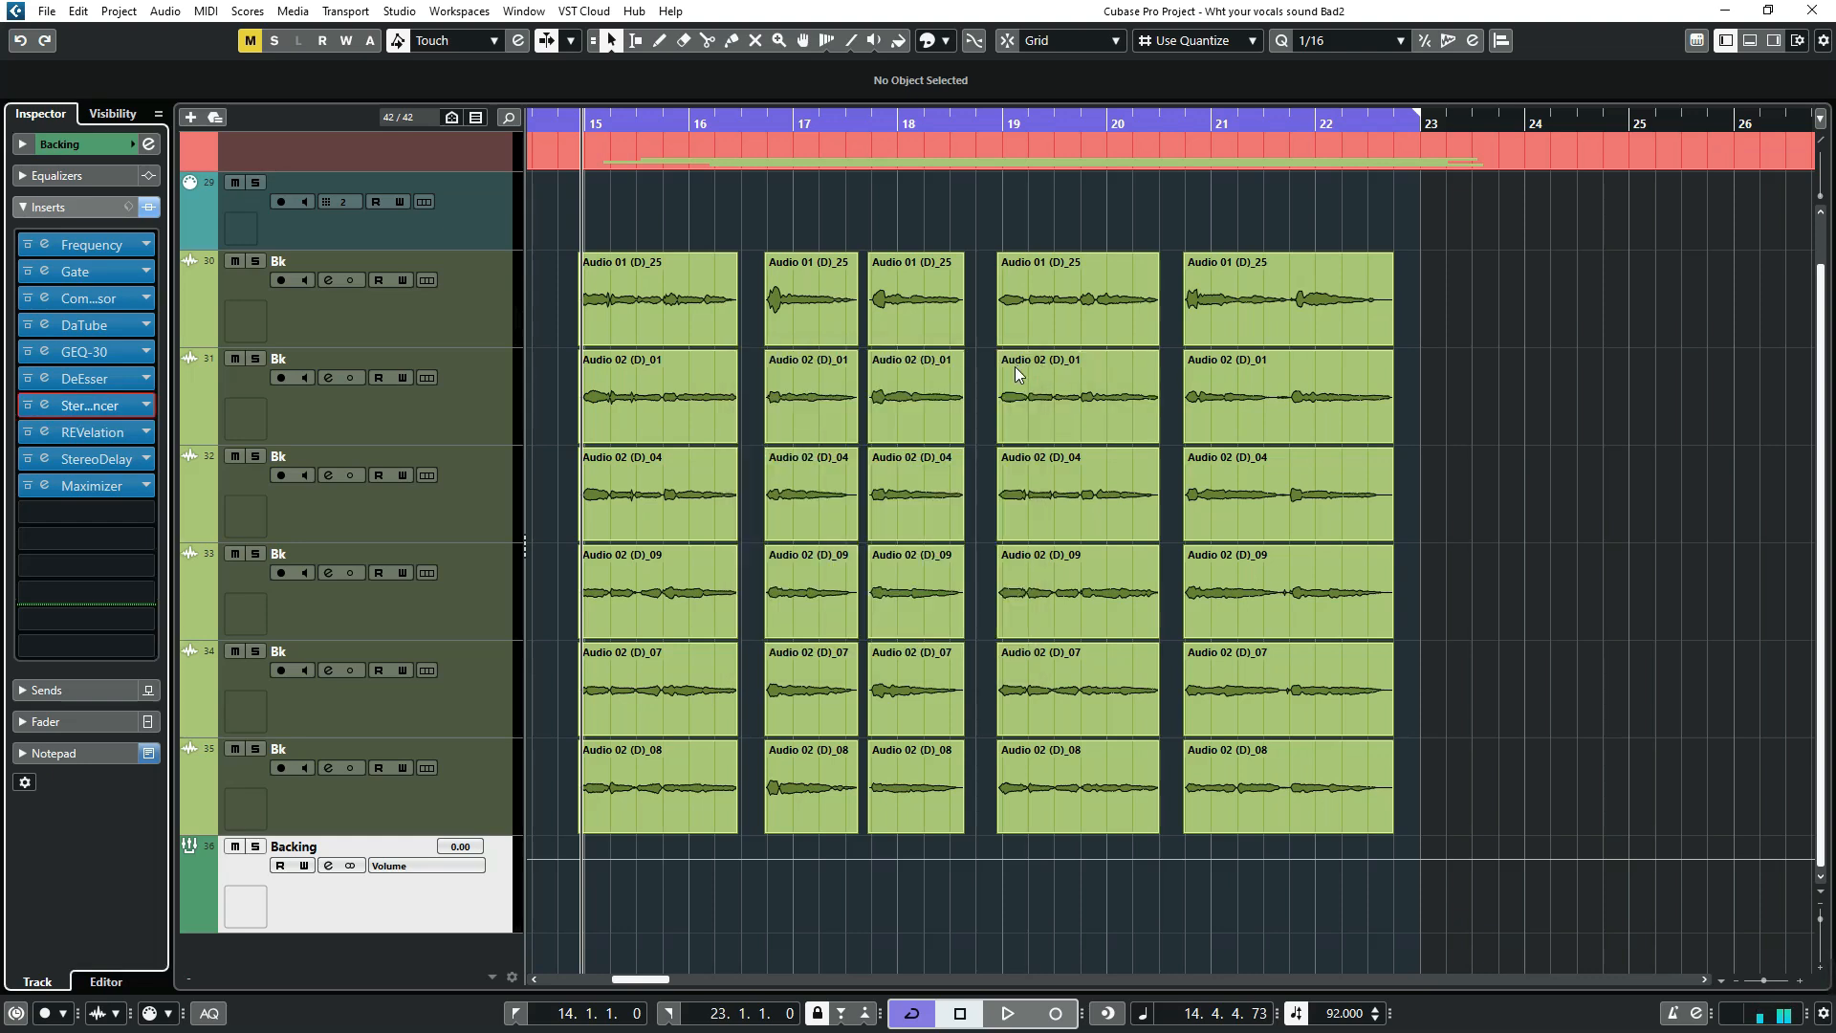
- Examine the REVelation reverb insert's settings on the Backing track, closing its window when done
{"action": "left_click", "coordinate": [44, 431]}
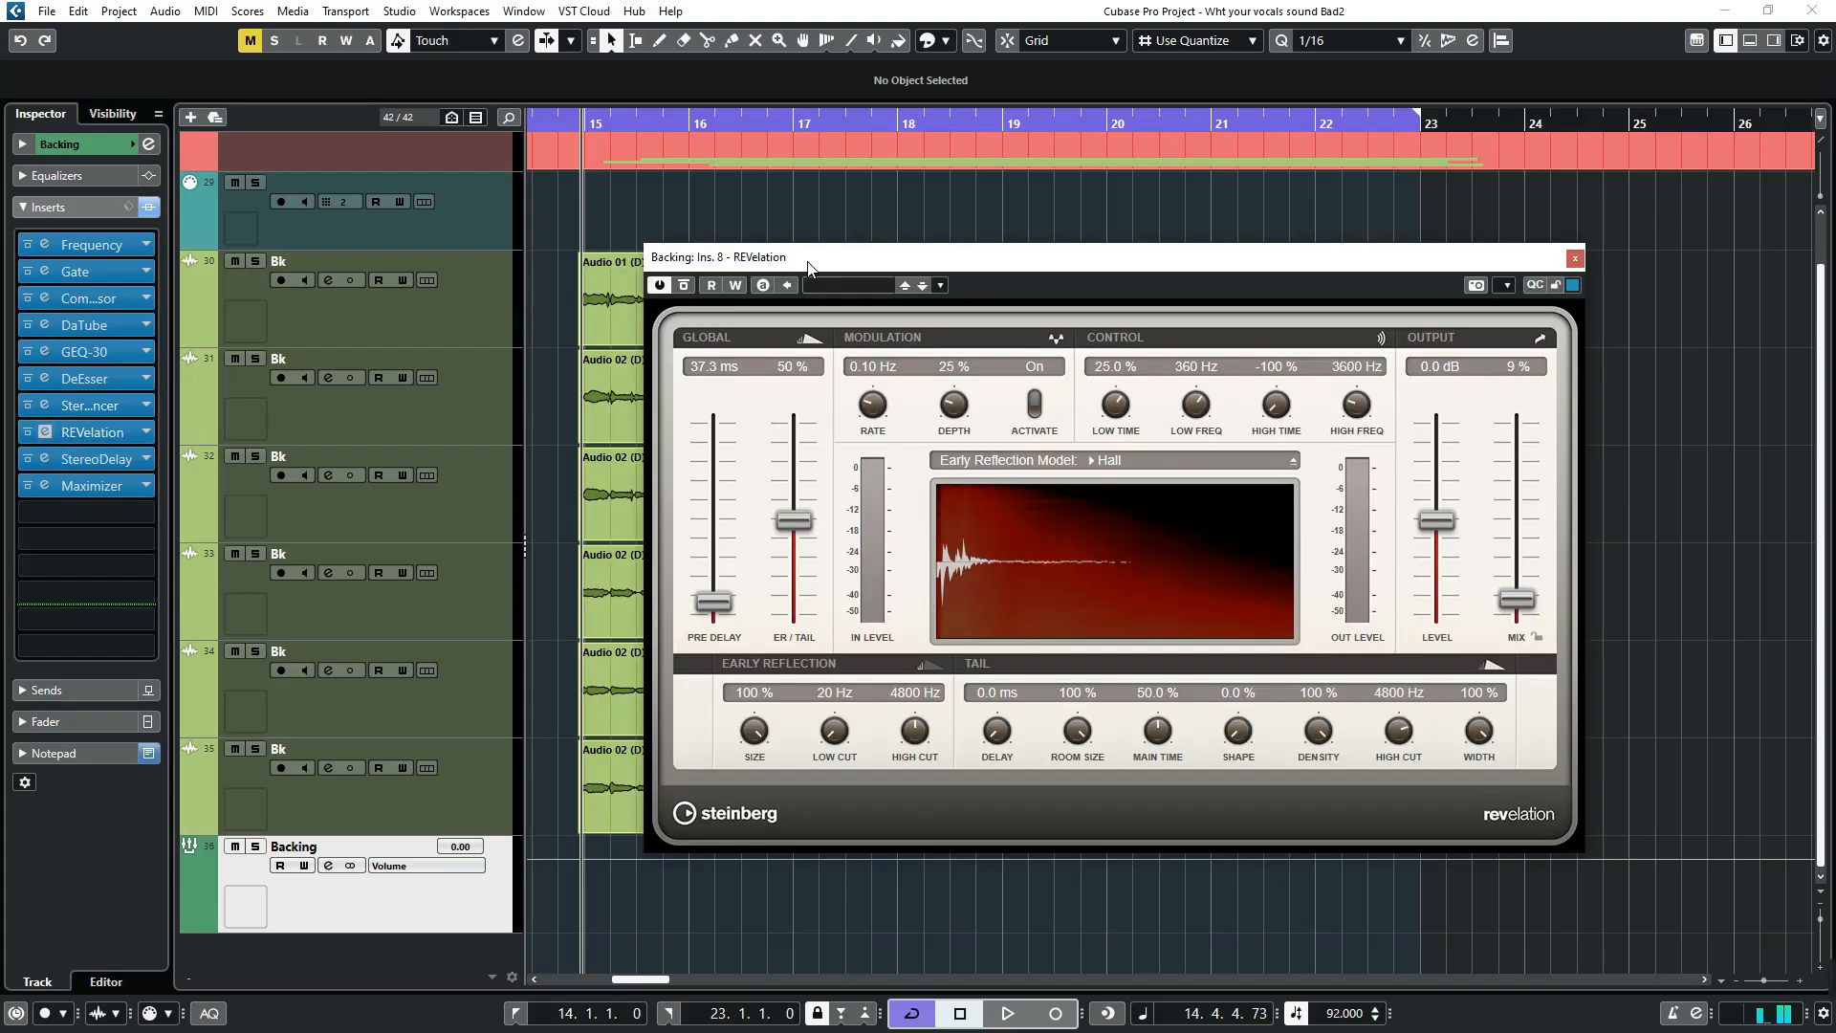
{"action": "left_click_drag", "start_coordinate": [814, 256], "coordinate": [747, 261]}
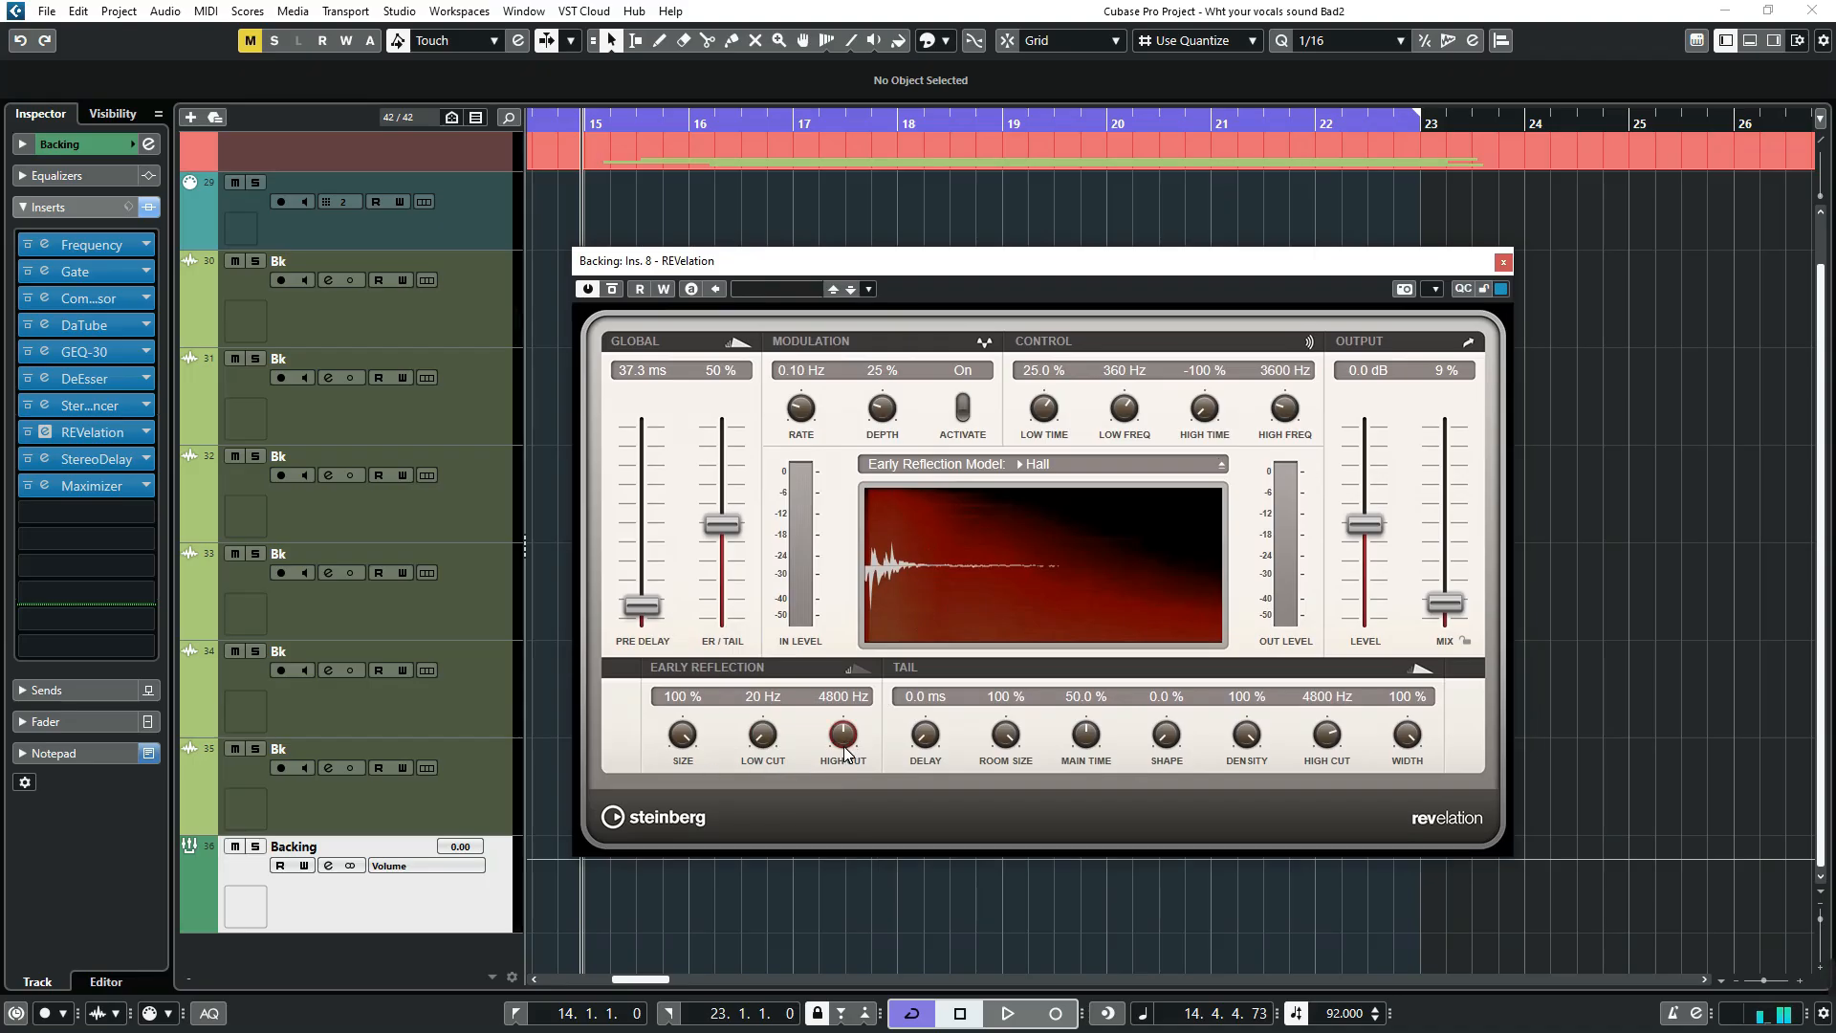
{"action": "left_click_drag", "start_coordinate": [1062, 258], "coordinate": [1067, 252]}
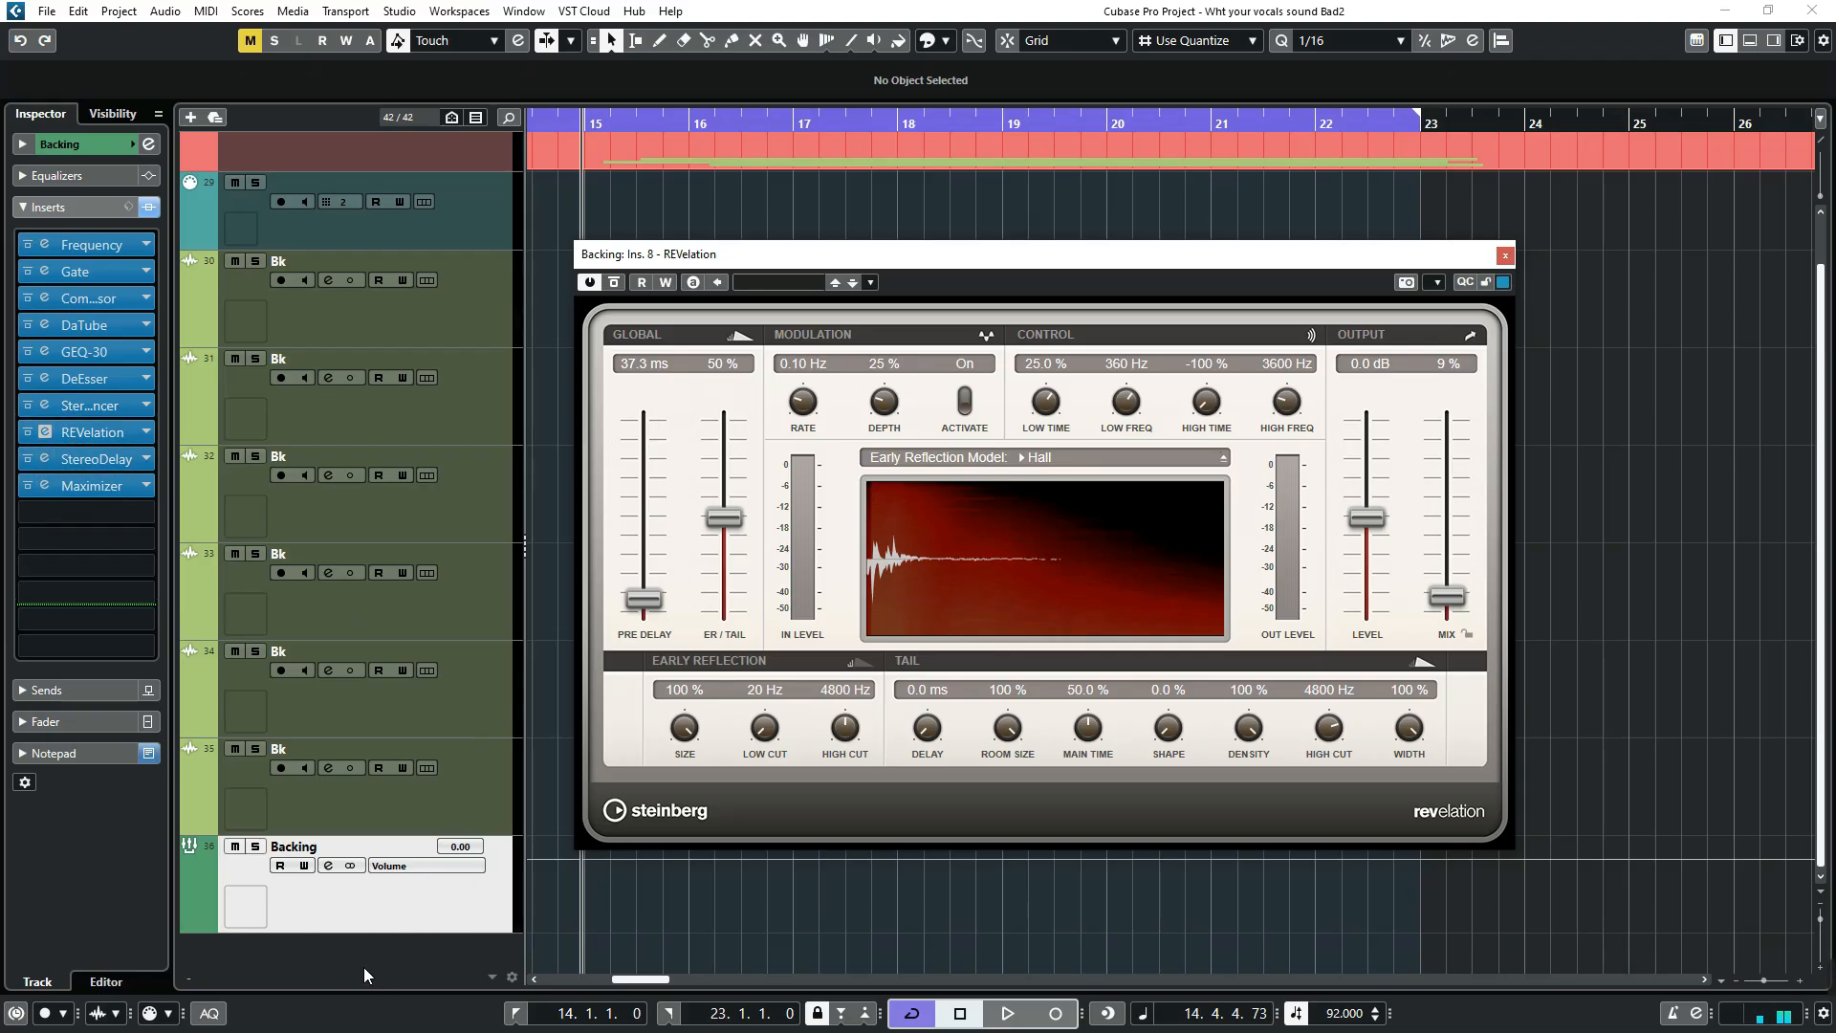
{"action": "left_click", "coordinate": [1506, 255]}
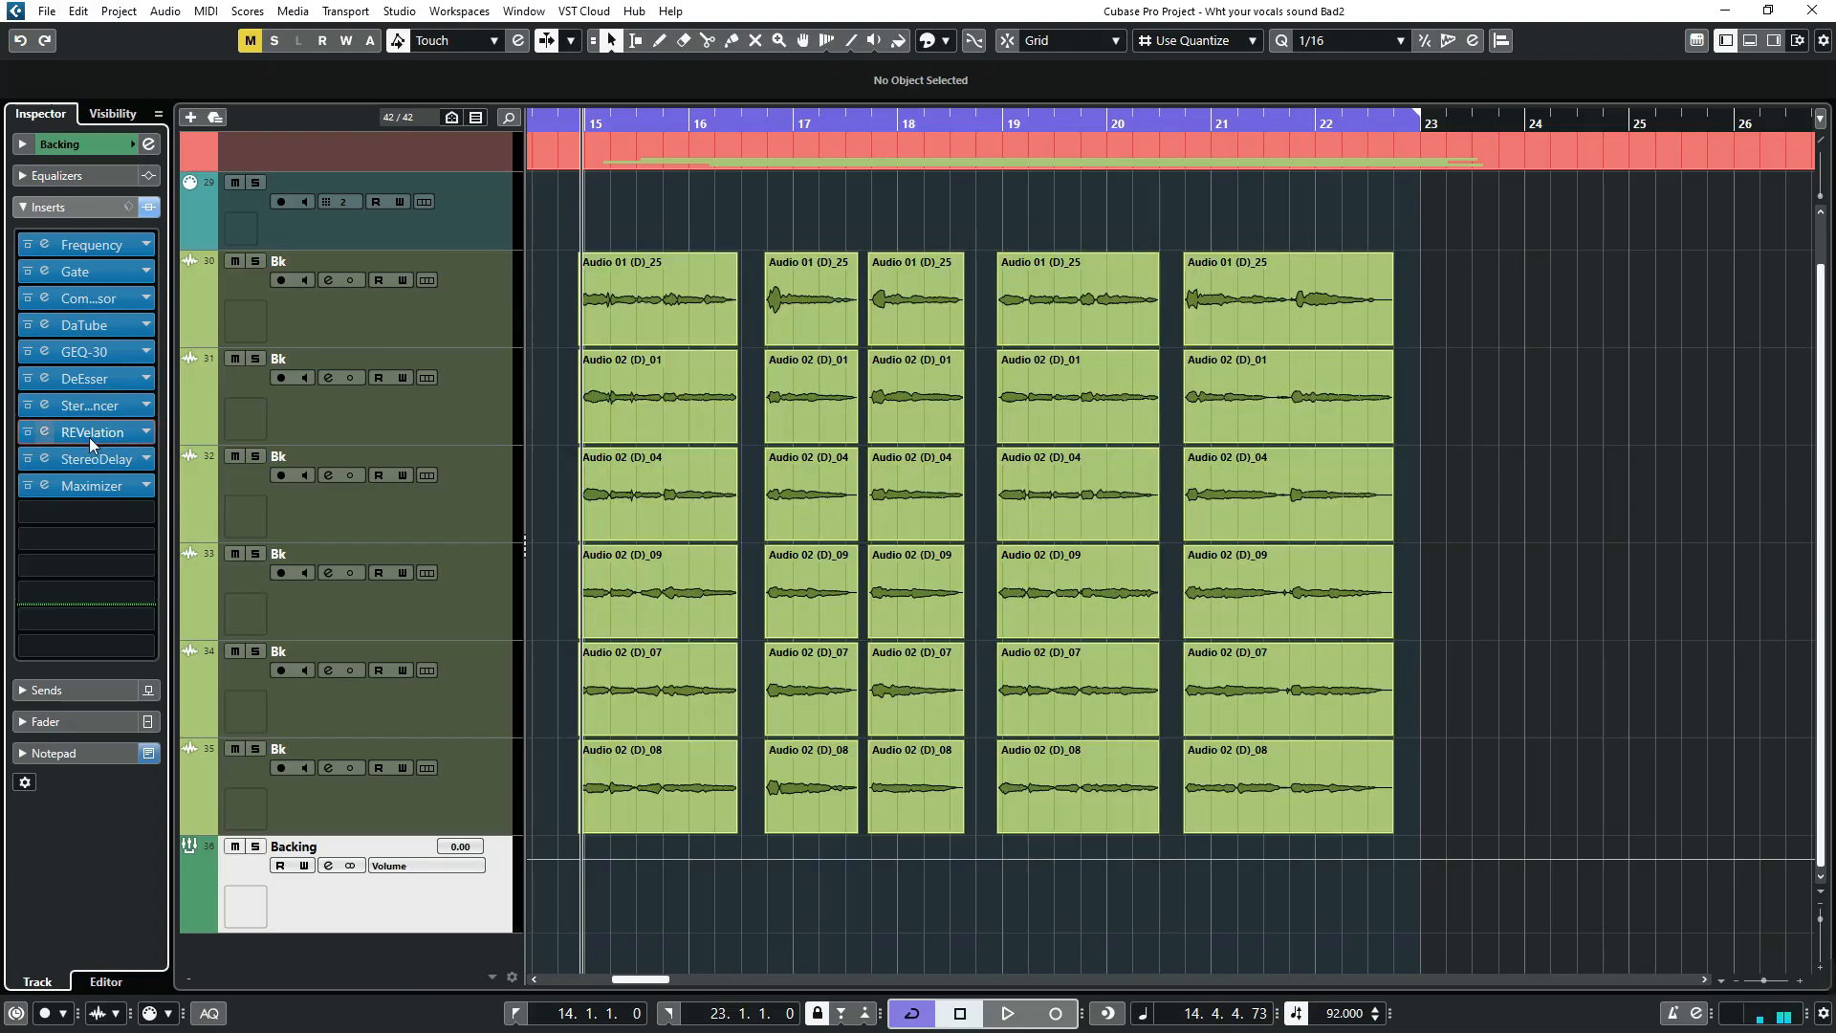
- Examine the settings of the StereoDelay and Maximizer inserts on the Backing track, closing each window when done
{"action": "left_click", "coordinate": [43, 459]}
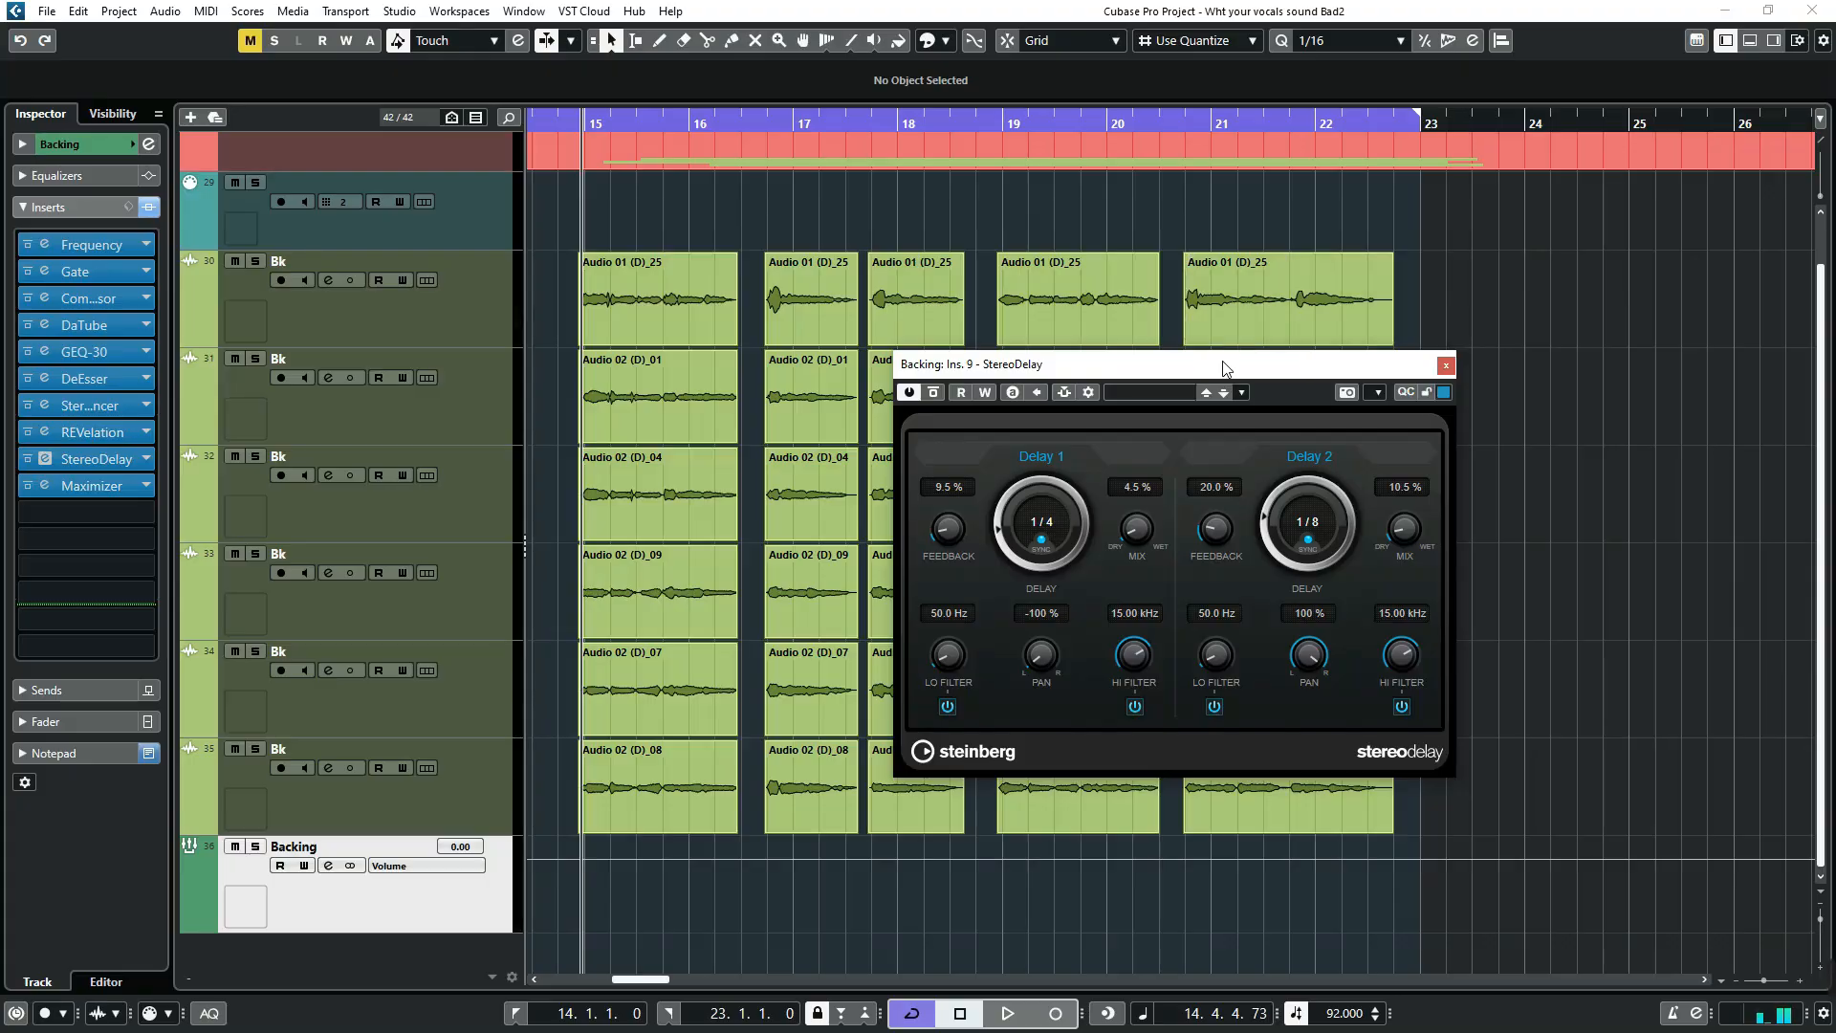
{"action": "left_click_drag", "start_coordinate": [1224, 364], "coordinate": [1179, 375]}
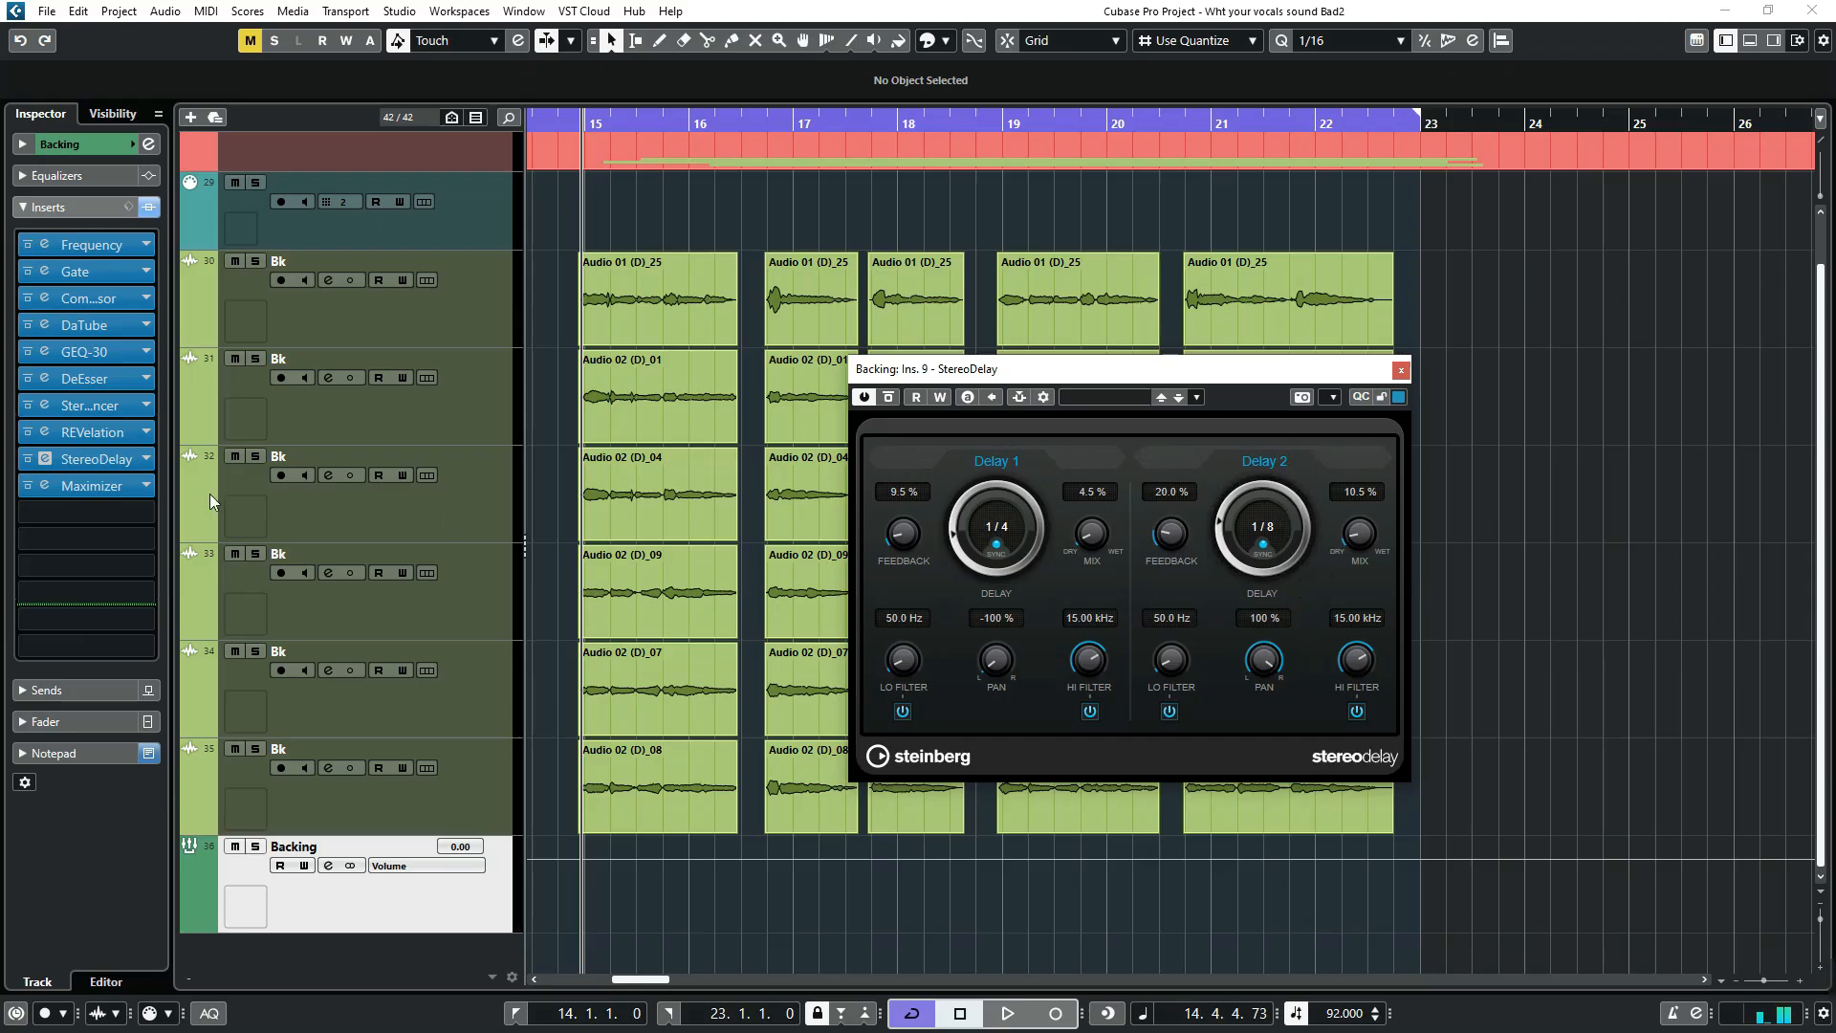
{"action": "left_click", "coordinate": [1401, 370]}
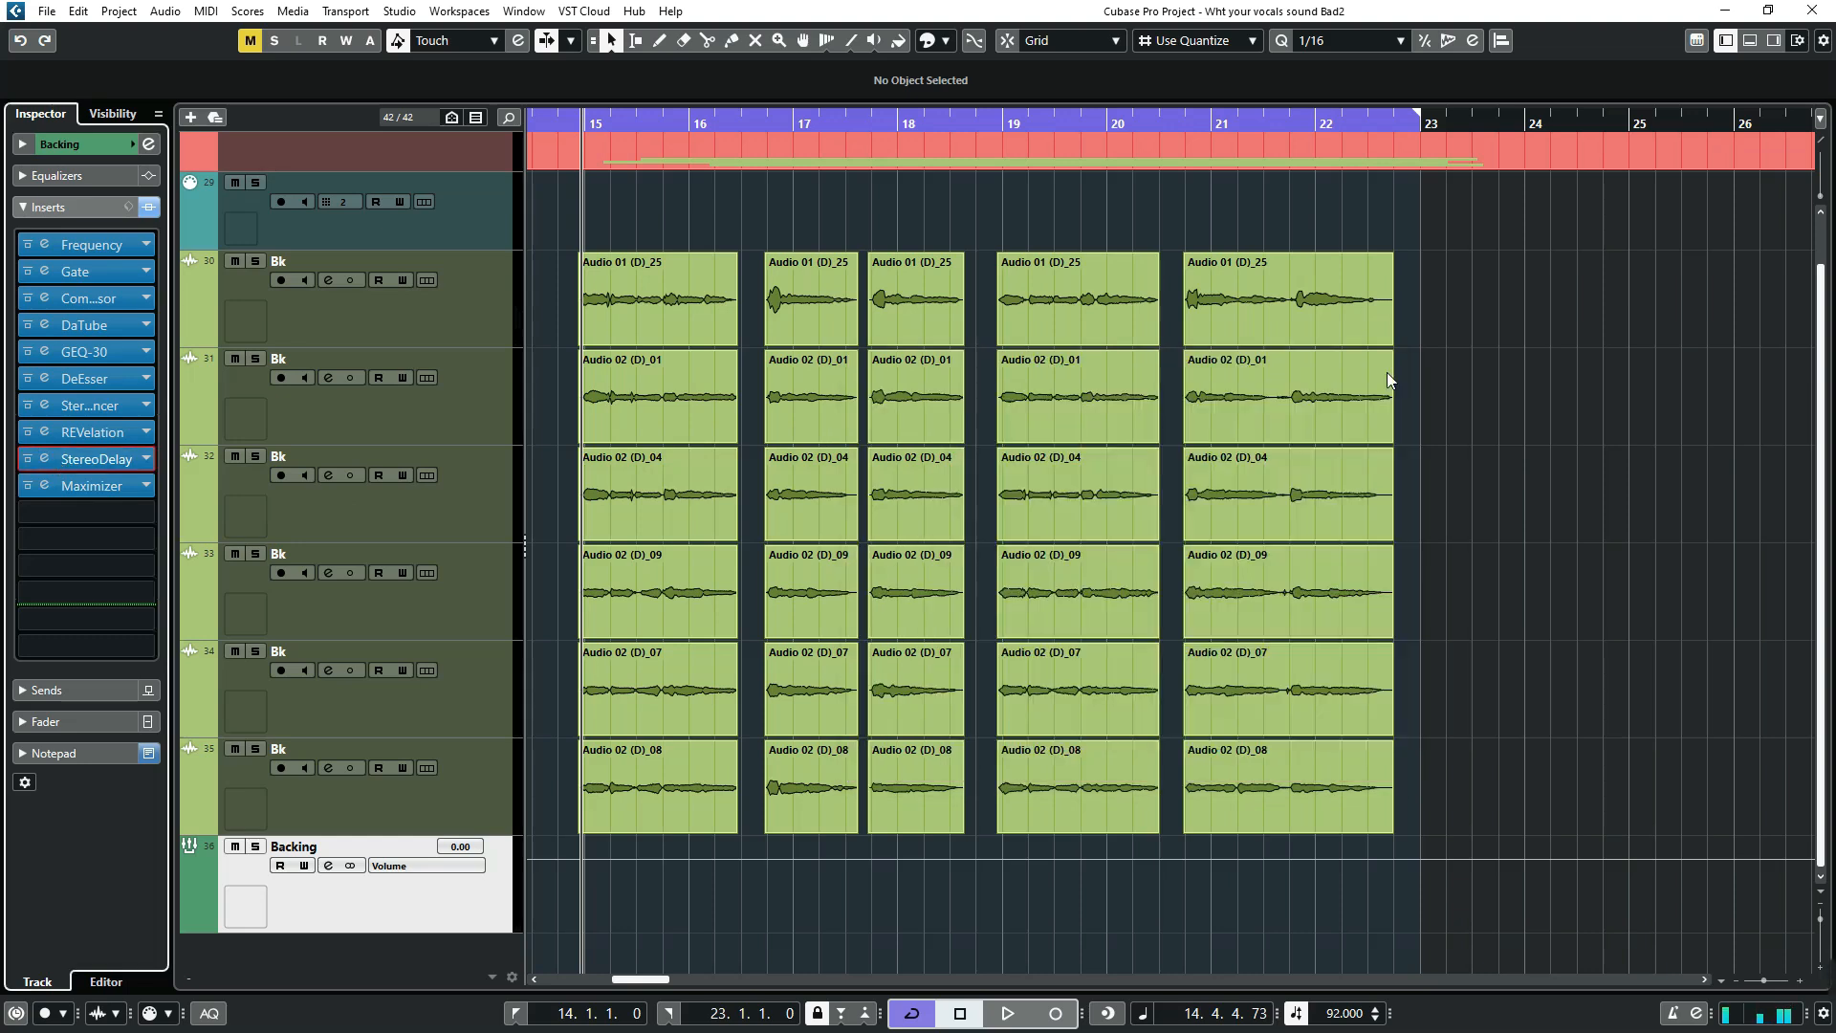
{"action": "left_click", "coordinate": [46, 484]}
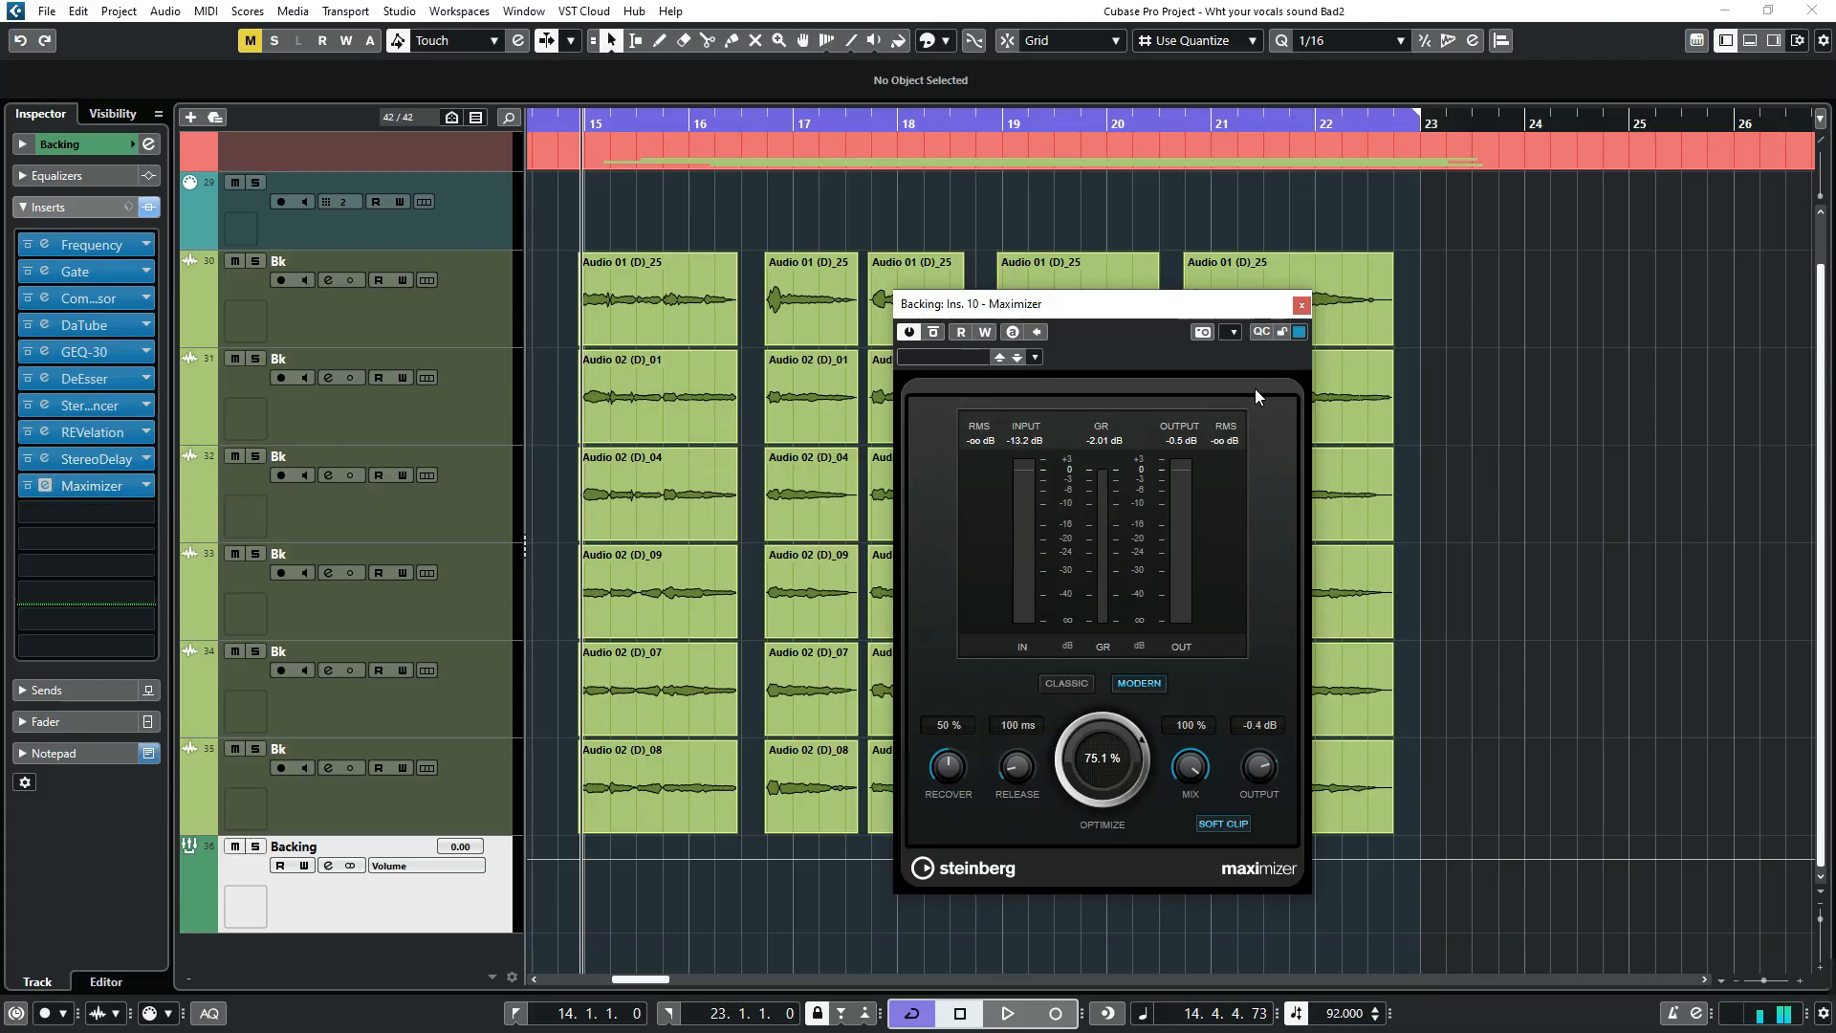
{"action": "left_click", "coordinate": [1301, 304]}
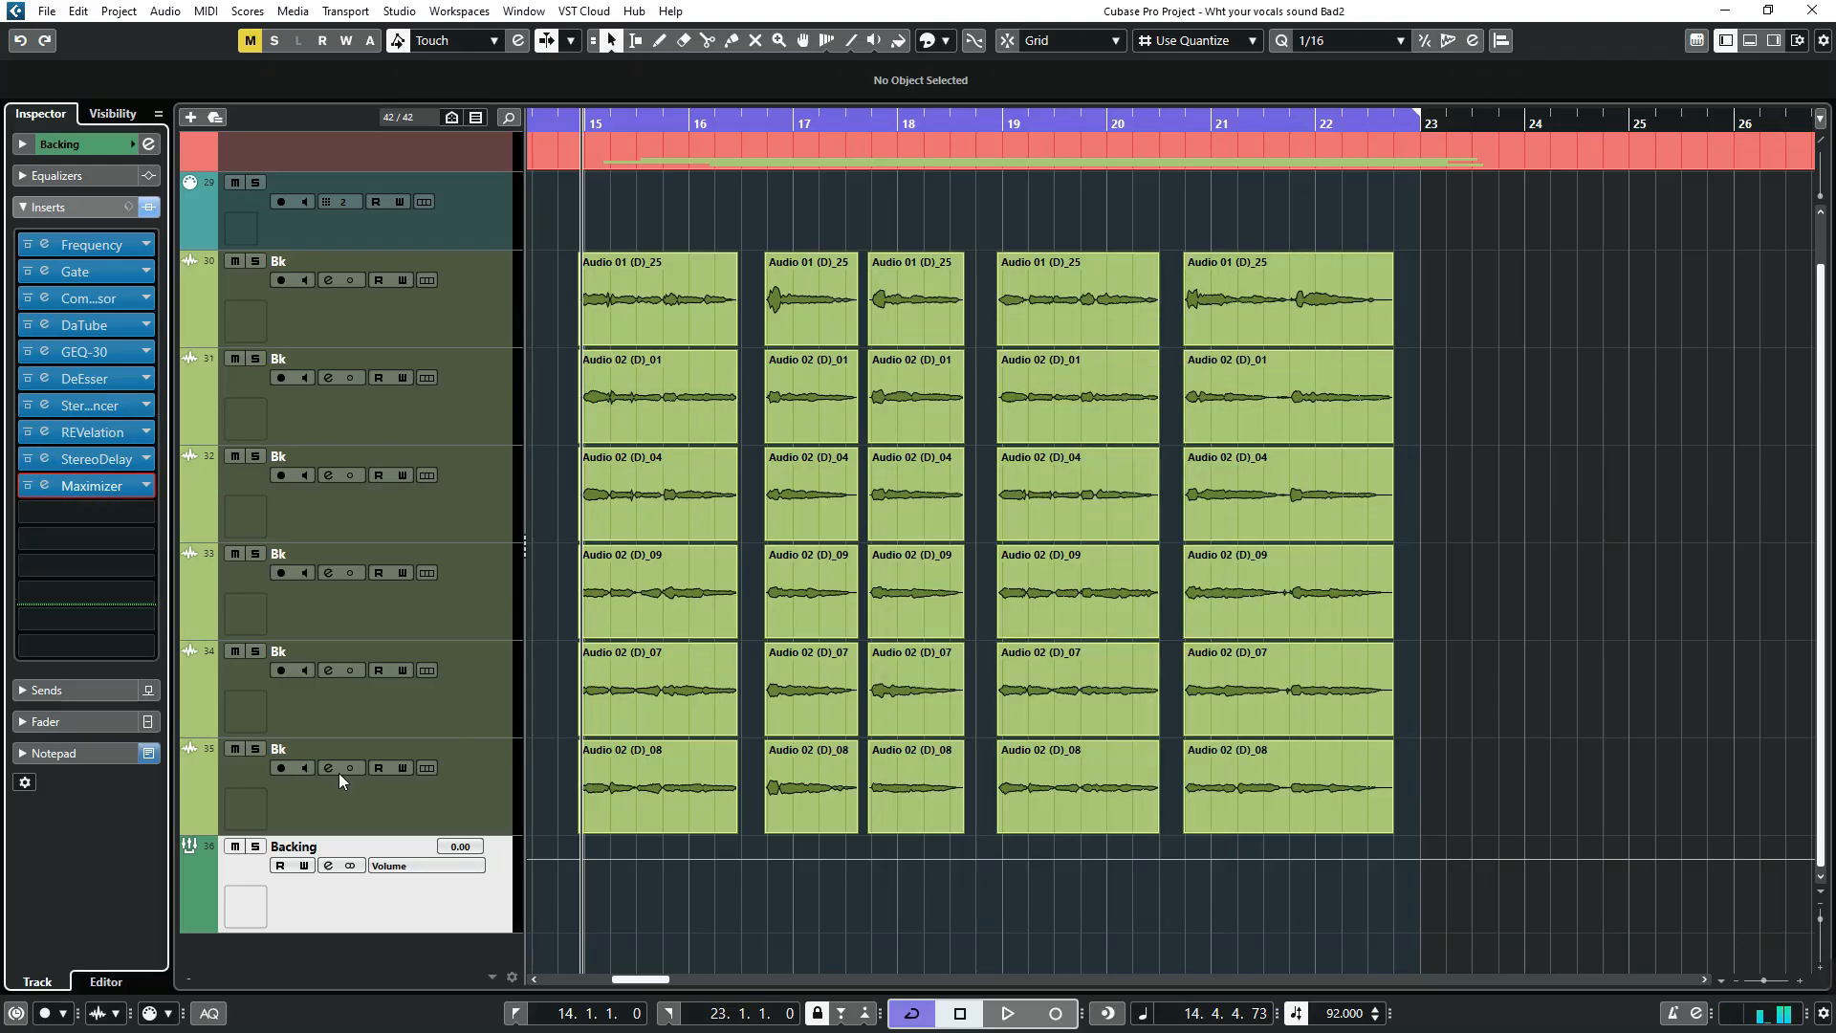
- Listen to the Backing track in solo with all inserts active, ending with playback stopped and the track unsoloed
{"action": "left_click", "coordinate": [255, 847]}
{"action": "left_click", "coordinate": [256, 847]}
{"action": "left_click", "coordinate": [256, 847]}
{"action": "key", "text": "space"}
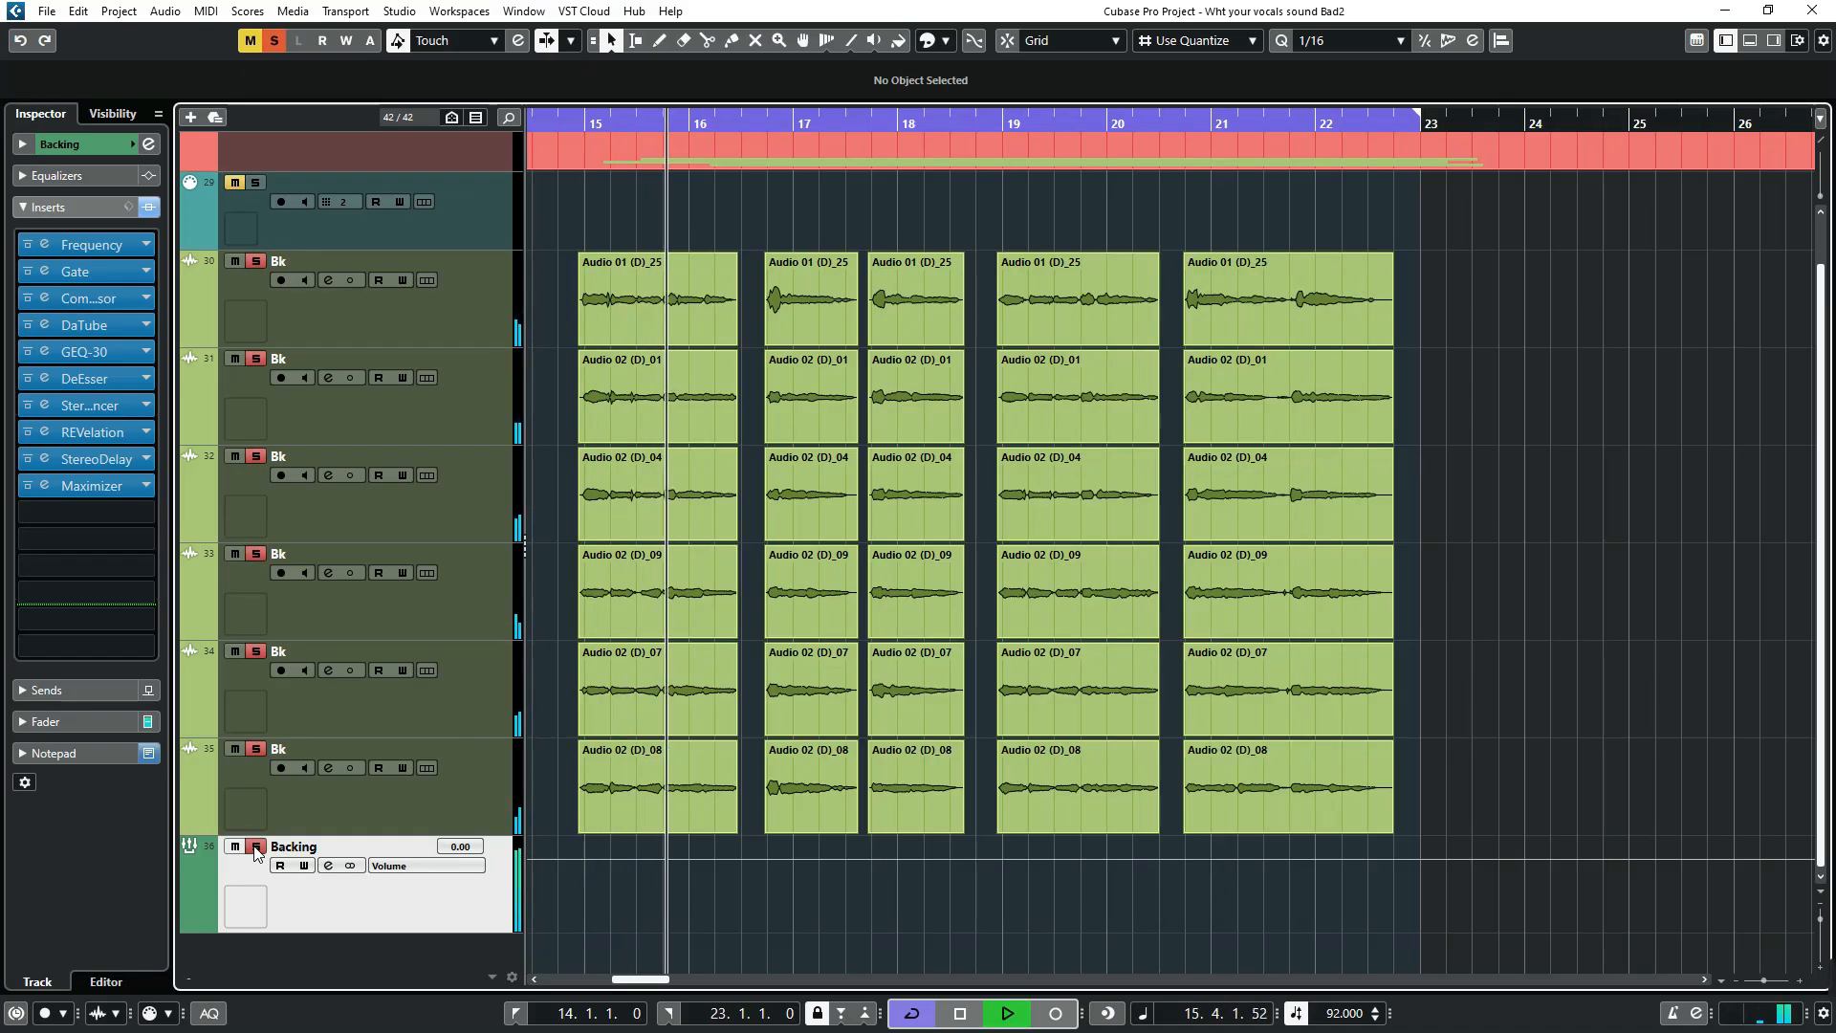
{"action": "key", "text": "space"}
{"action": "left_click", "coordinate": [257, 848]}
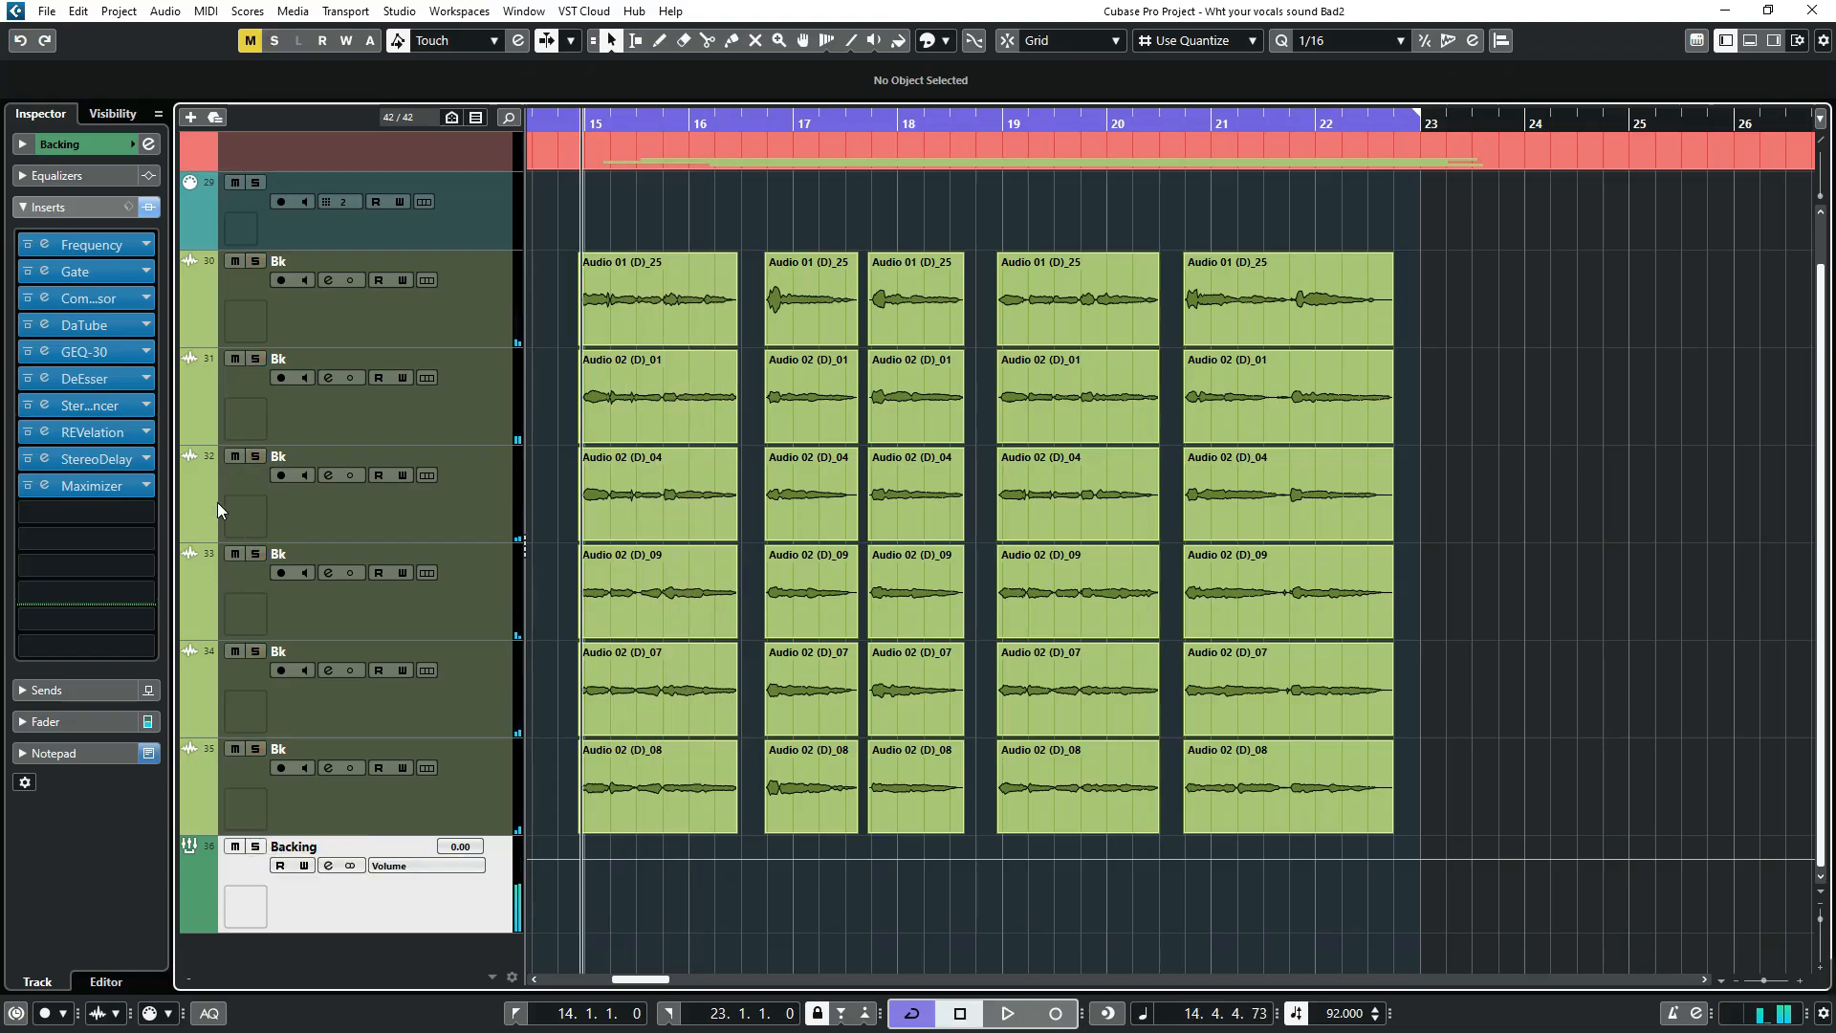
- Bypass all inserts on the Backing track and listen to it in solo, ending with the track unsoloed
{"action": "left_click", "coordinate": [149, 207]}
{"action": "key", "text": "space"}
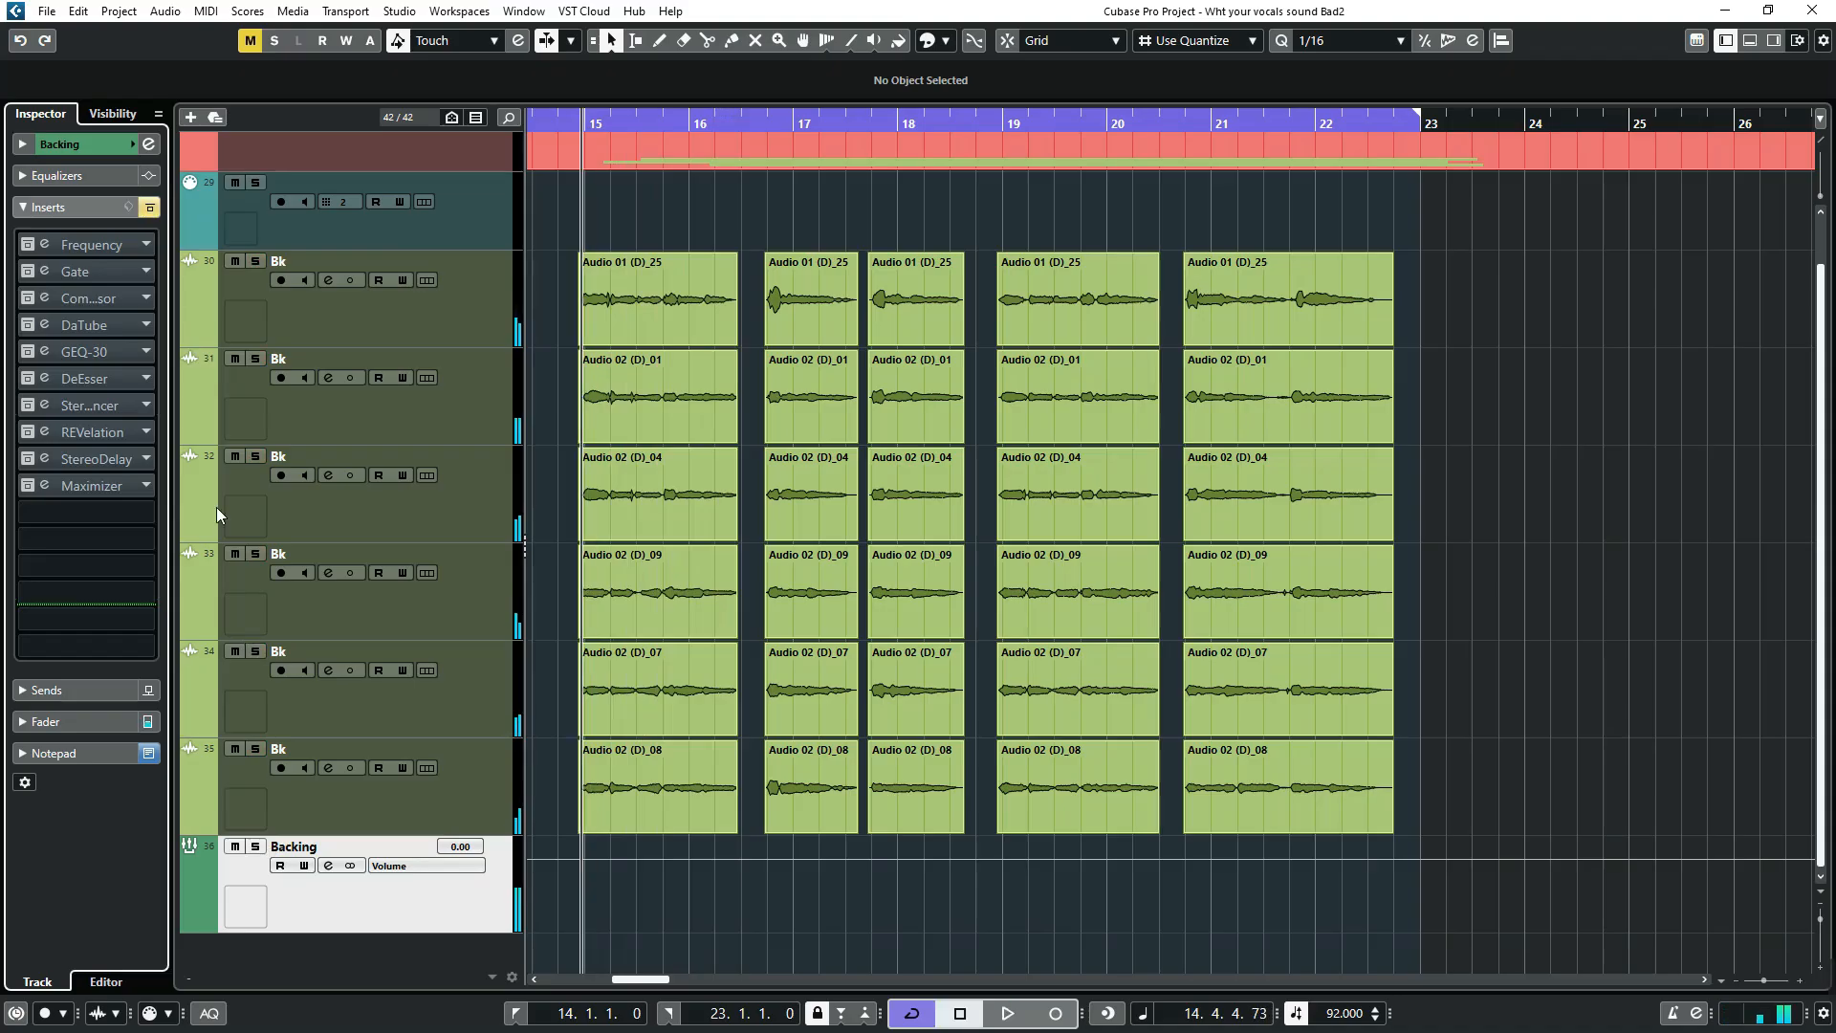
{"action": "left_click", "coordinate": [255, 847]}
{"action": "key", "text": "space"}
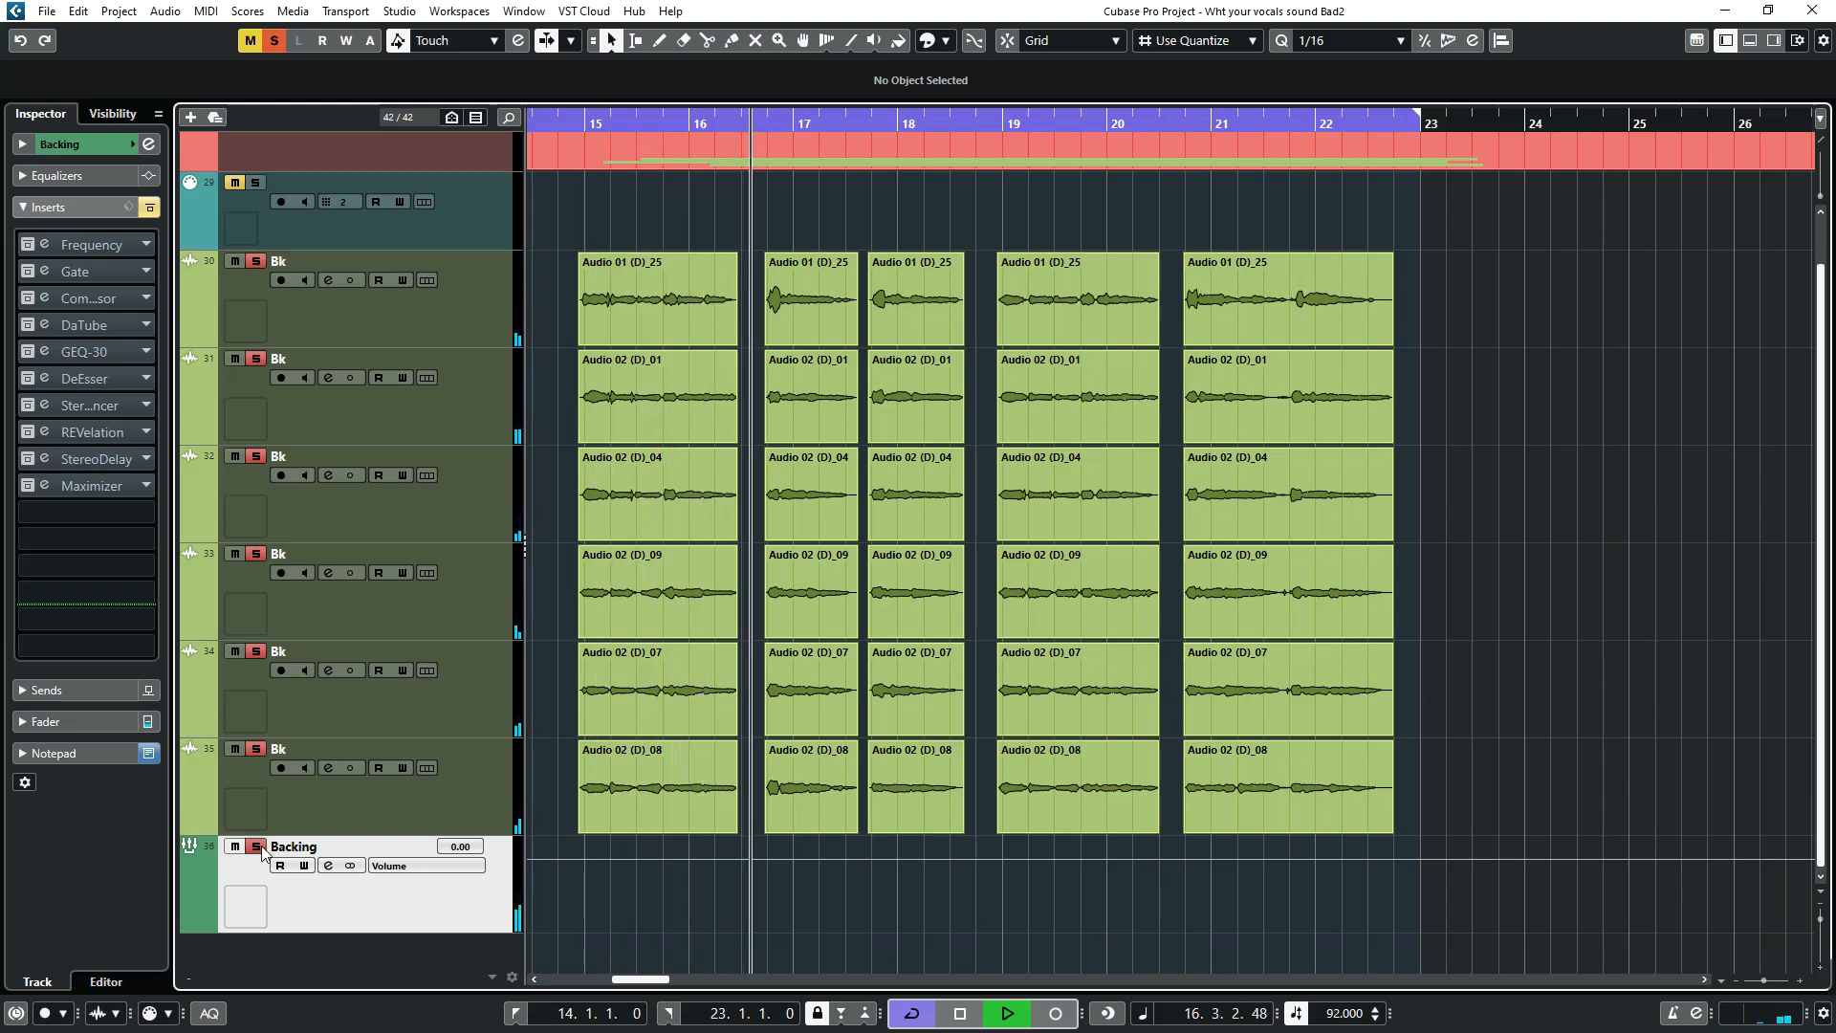
{"action": "key", "text": "space"}
{"action": "left_click", "coordinate": [255, 847]}
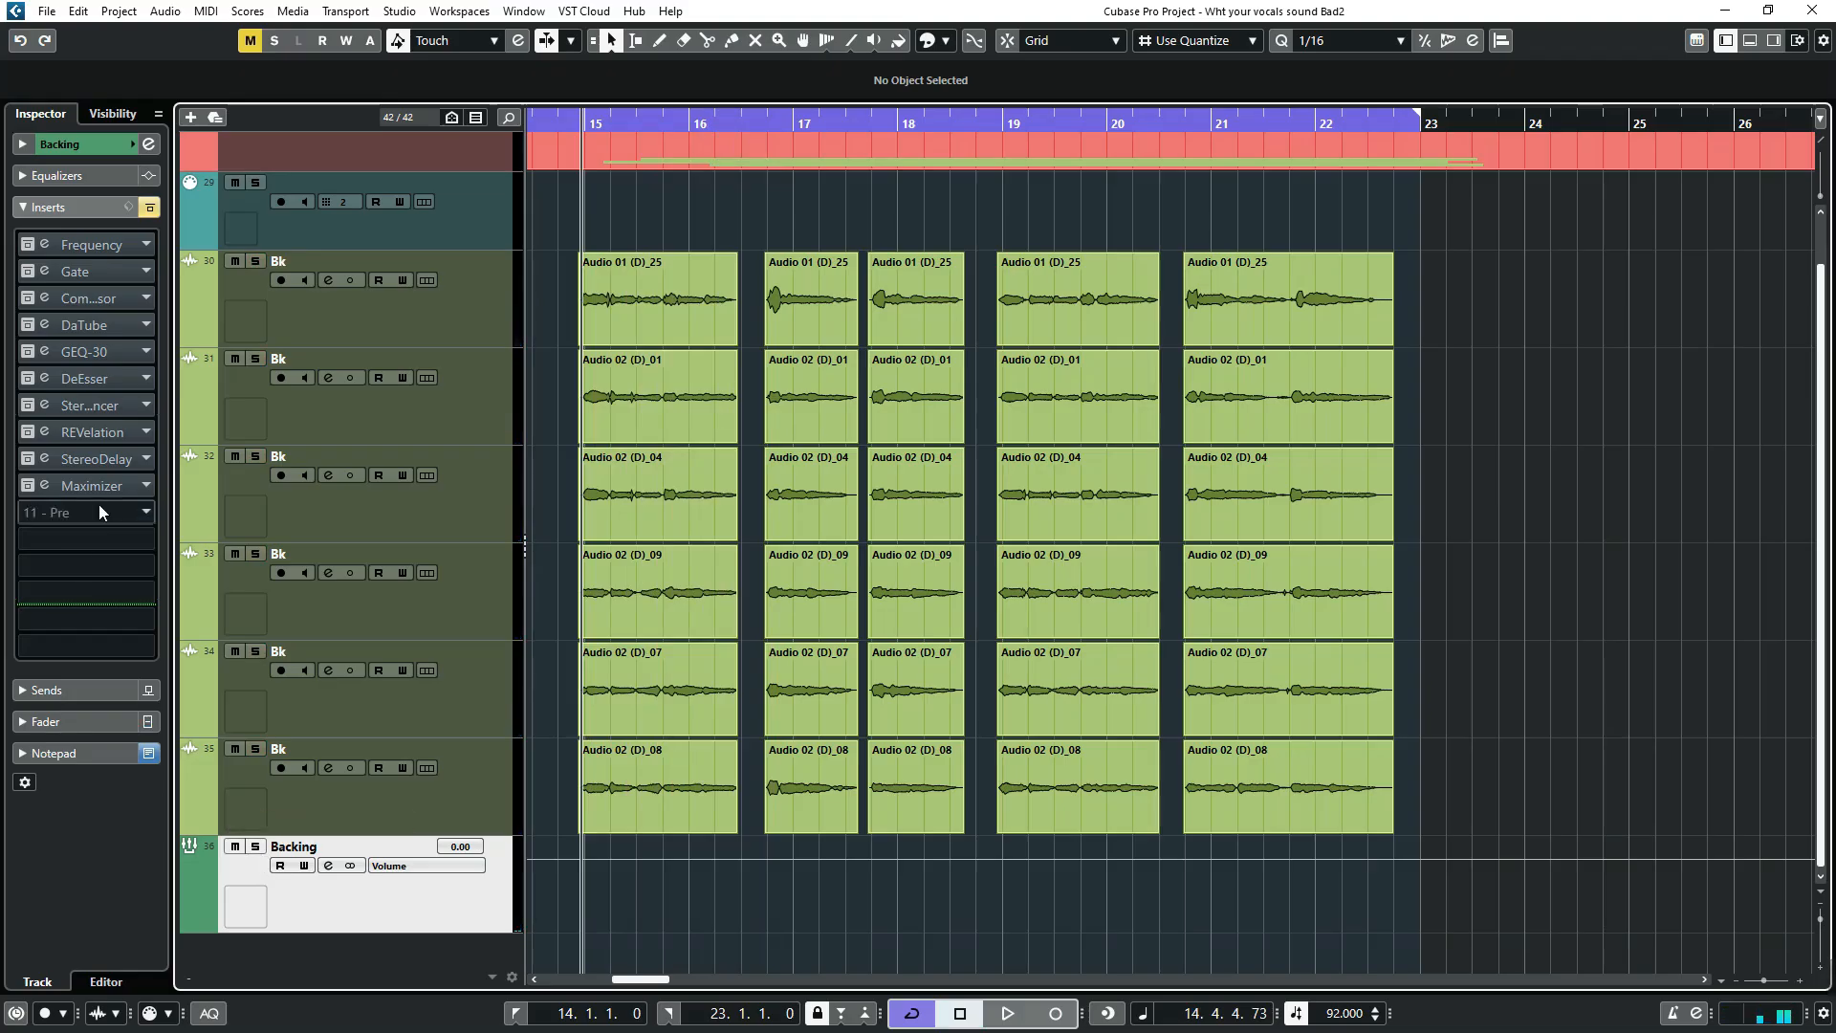
- Remove the Maximizer and StereoDelay inserts from the Backing track, discarding their changes
{"action": "left_click", "coordinate": [144, 485]}
{"action": "scroll", "coordinate": [151, 516], "scroll_direction": "up", "scroll_amount": 5}
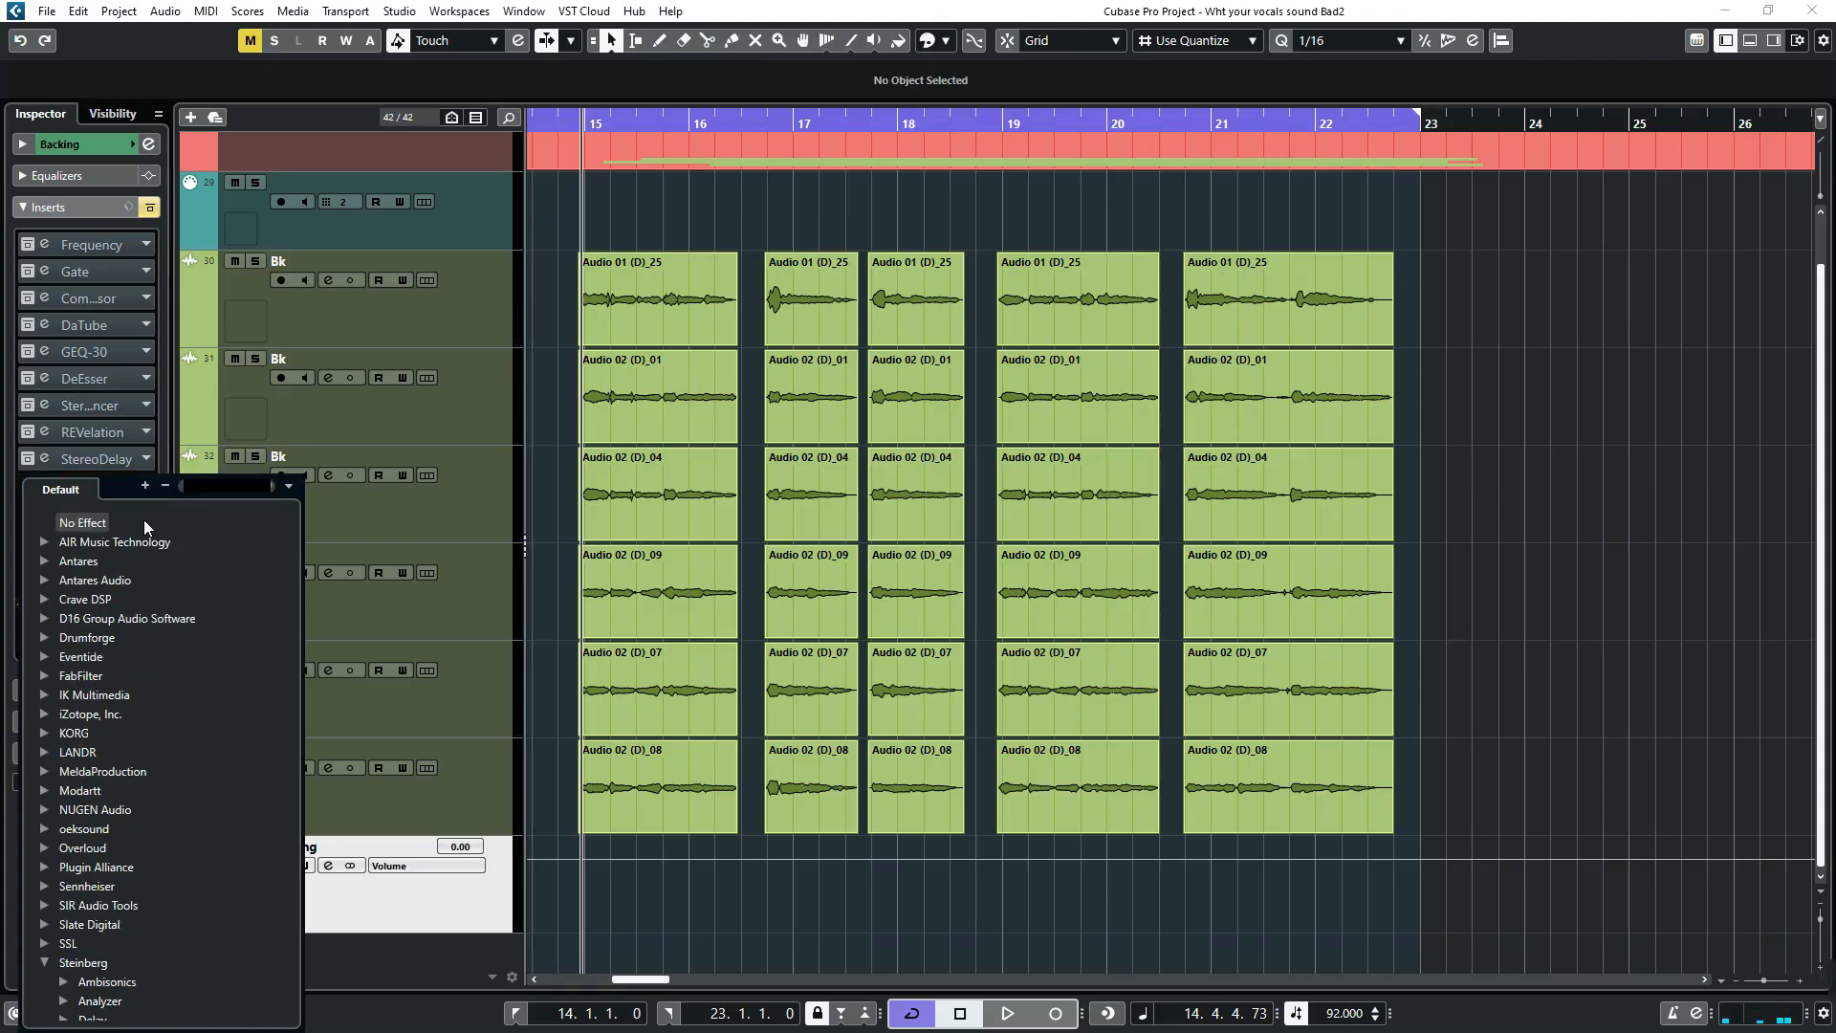
{"action": "left_click", "coordinate": [111, 524]}
{"action": "left_click", "coordinate": [924, 571]}
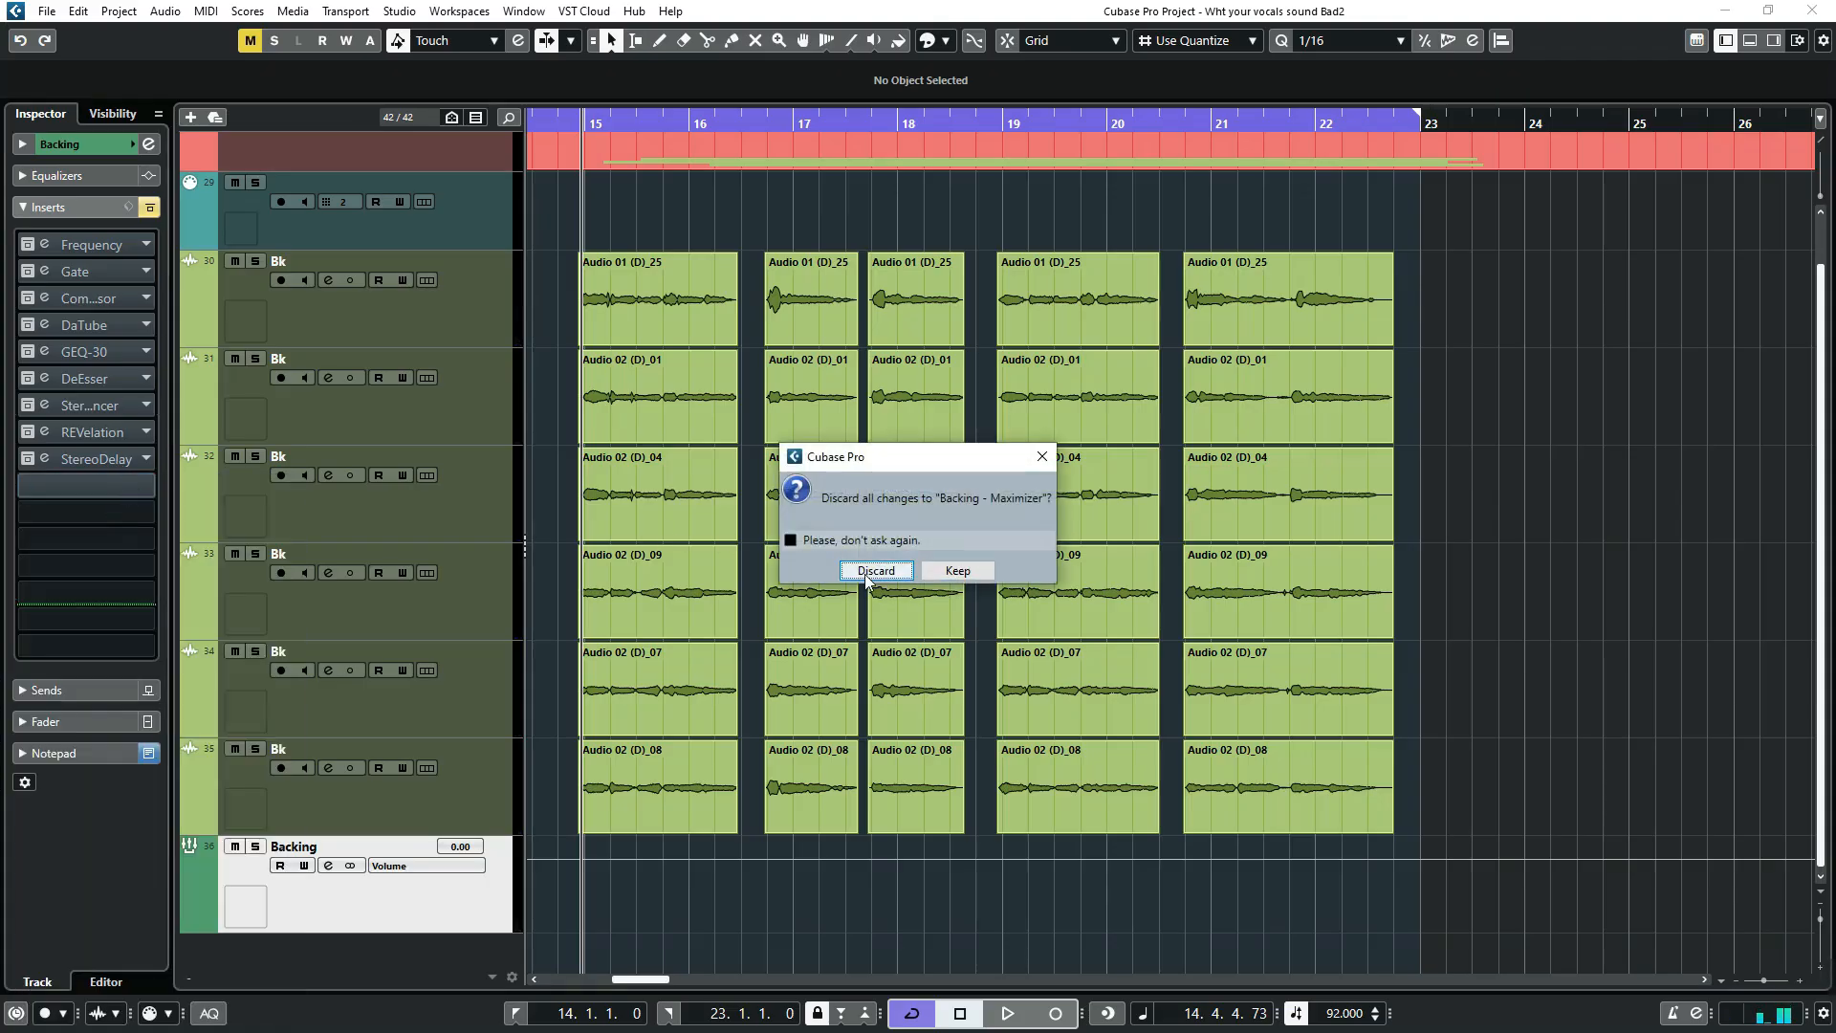
{"action": "left_click", "coordinate": [141, 462]}
{"action": "scroll", "coordinate": [129, 489], "scroll_direction": "up", "scroll_amount": 5}
{"action": "left_click", "coordinate": [121, 496]}
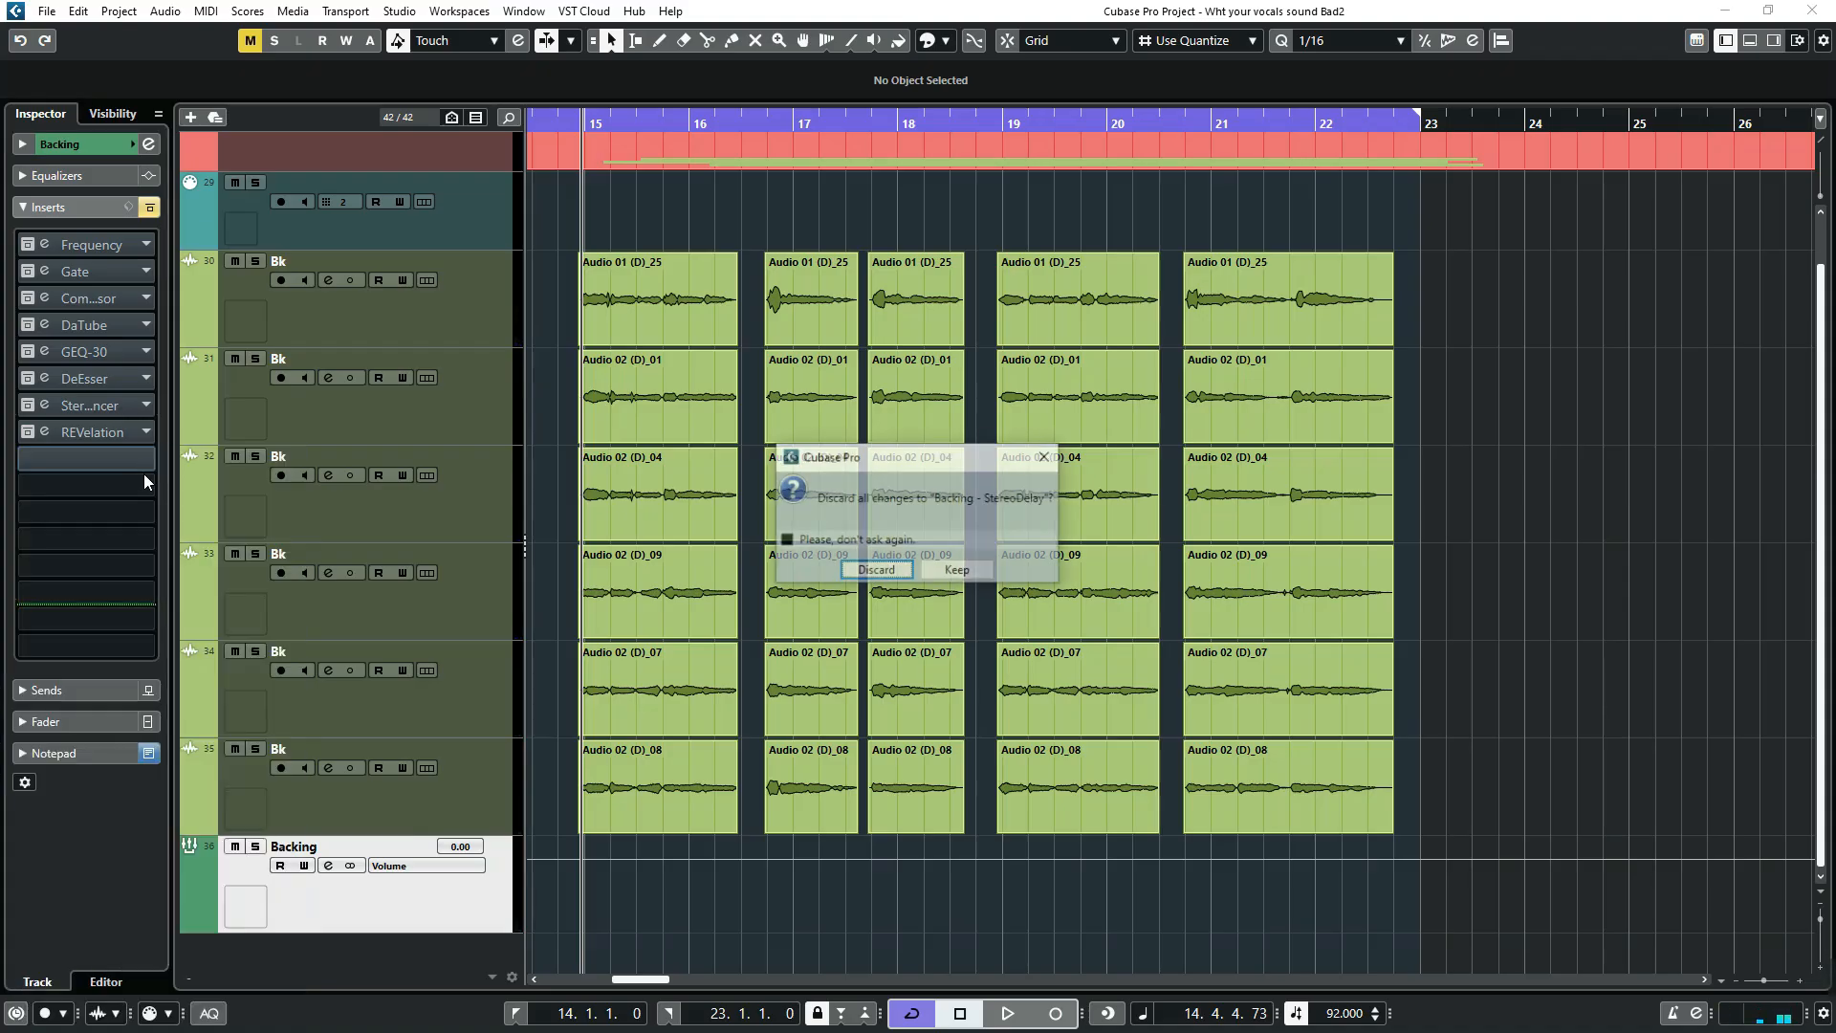
{"action": "left_click", "coordinate": [897, 571]}
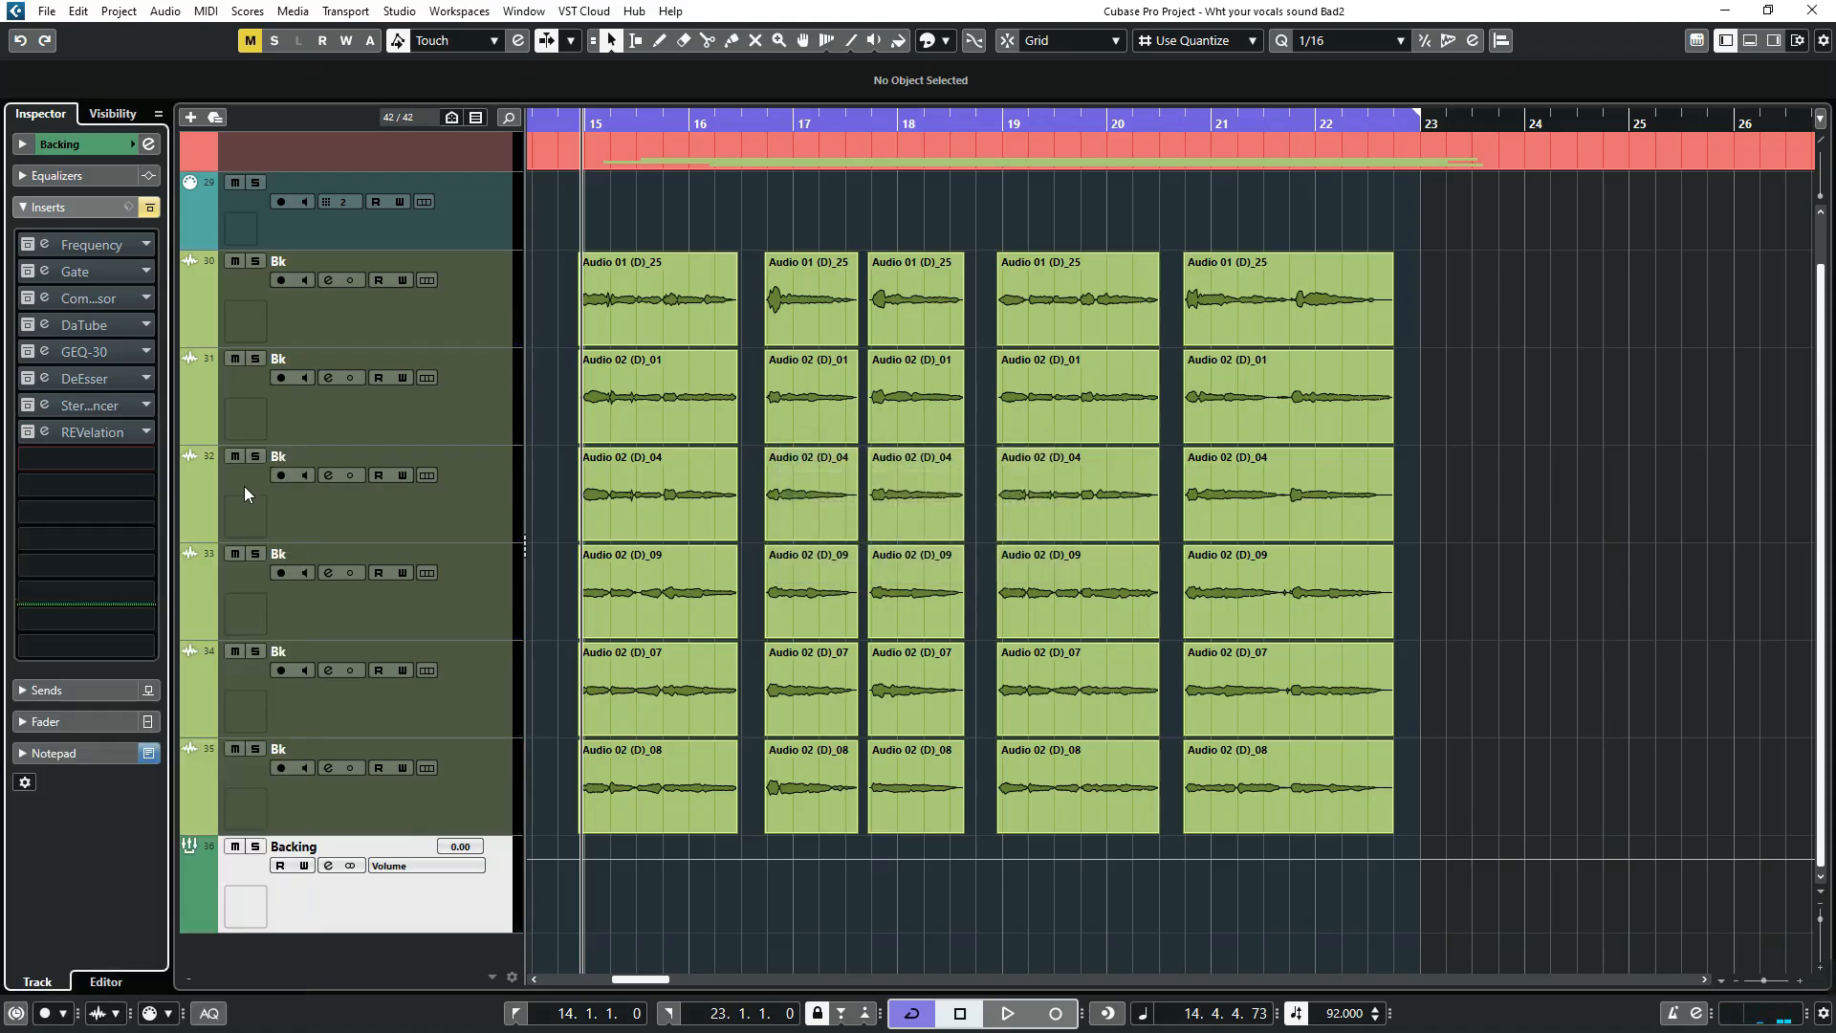
- Remove the REVelation and StereoEnhancer inserts from the Backing track, discarding their changes
{"action": "left_click", "coordinate": [144, 433]}
{"action": "left_click", "coordinate": [124, 471]}
{"action": "left_click", "coordinate": [876, 570]}
{"action": "left_click", "coordinate": [145, 409]}
{"action": "left_click", "coordinate": [116, 440]}
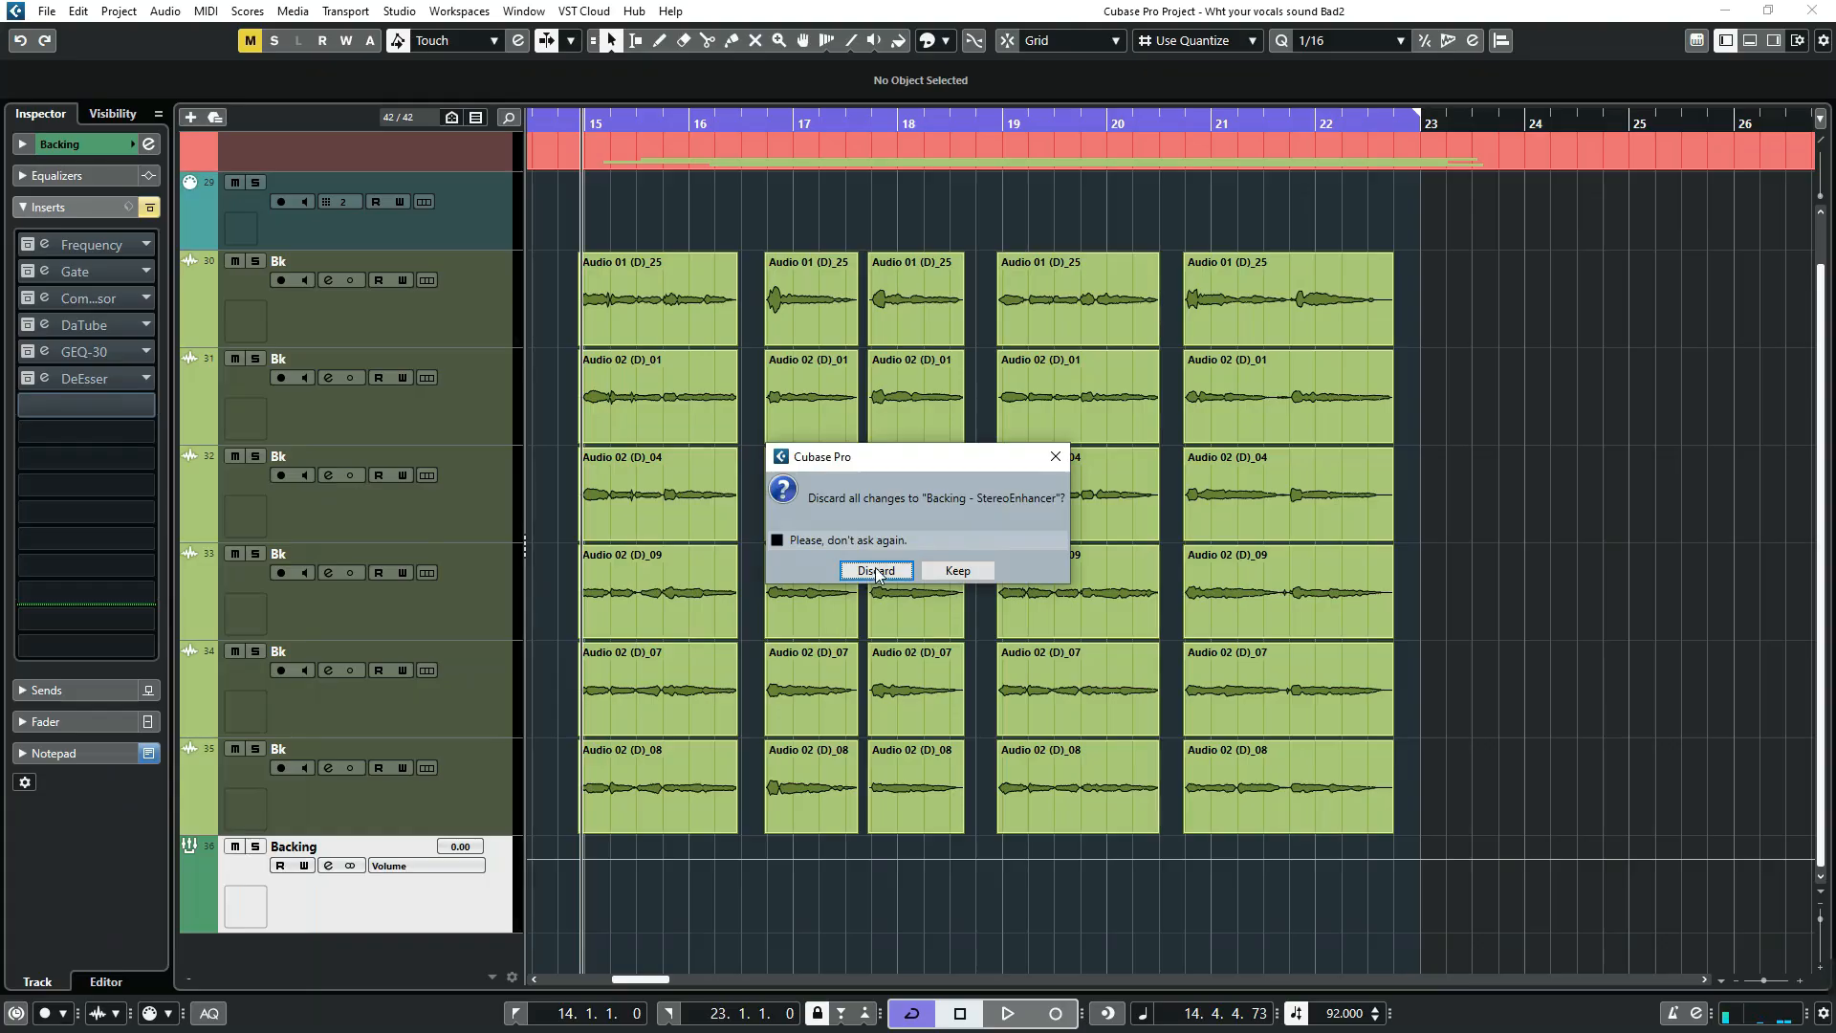
{"action": "left_click", "coordinate": [877, 570]}
- Remove the DeEsser and GEQ-30 inserts from the Backing track, discarding their changes
{"action": "left_click", "coordinate": [138, 377]}
{"action": "scroll", "coordinate": [134, 400], "scroll_direction": "up", "scroll_amount": 10}
{"action": "left_click", "coordinate": [130, 402]}
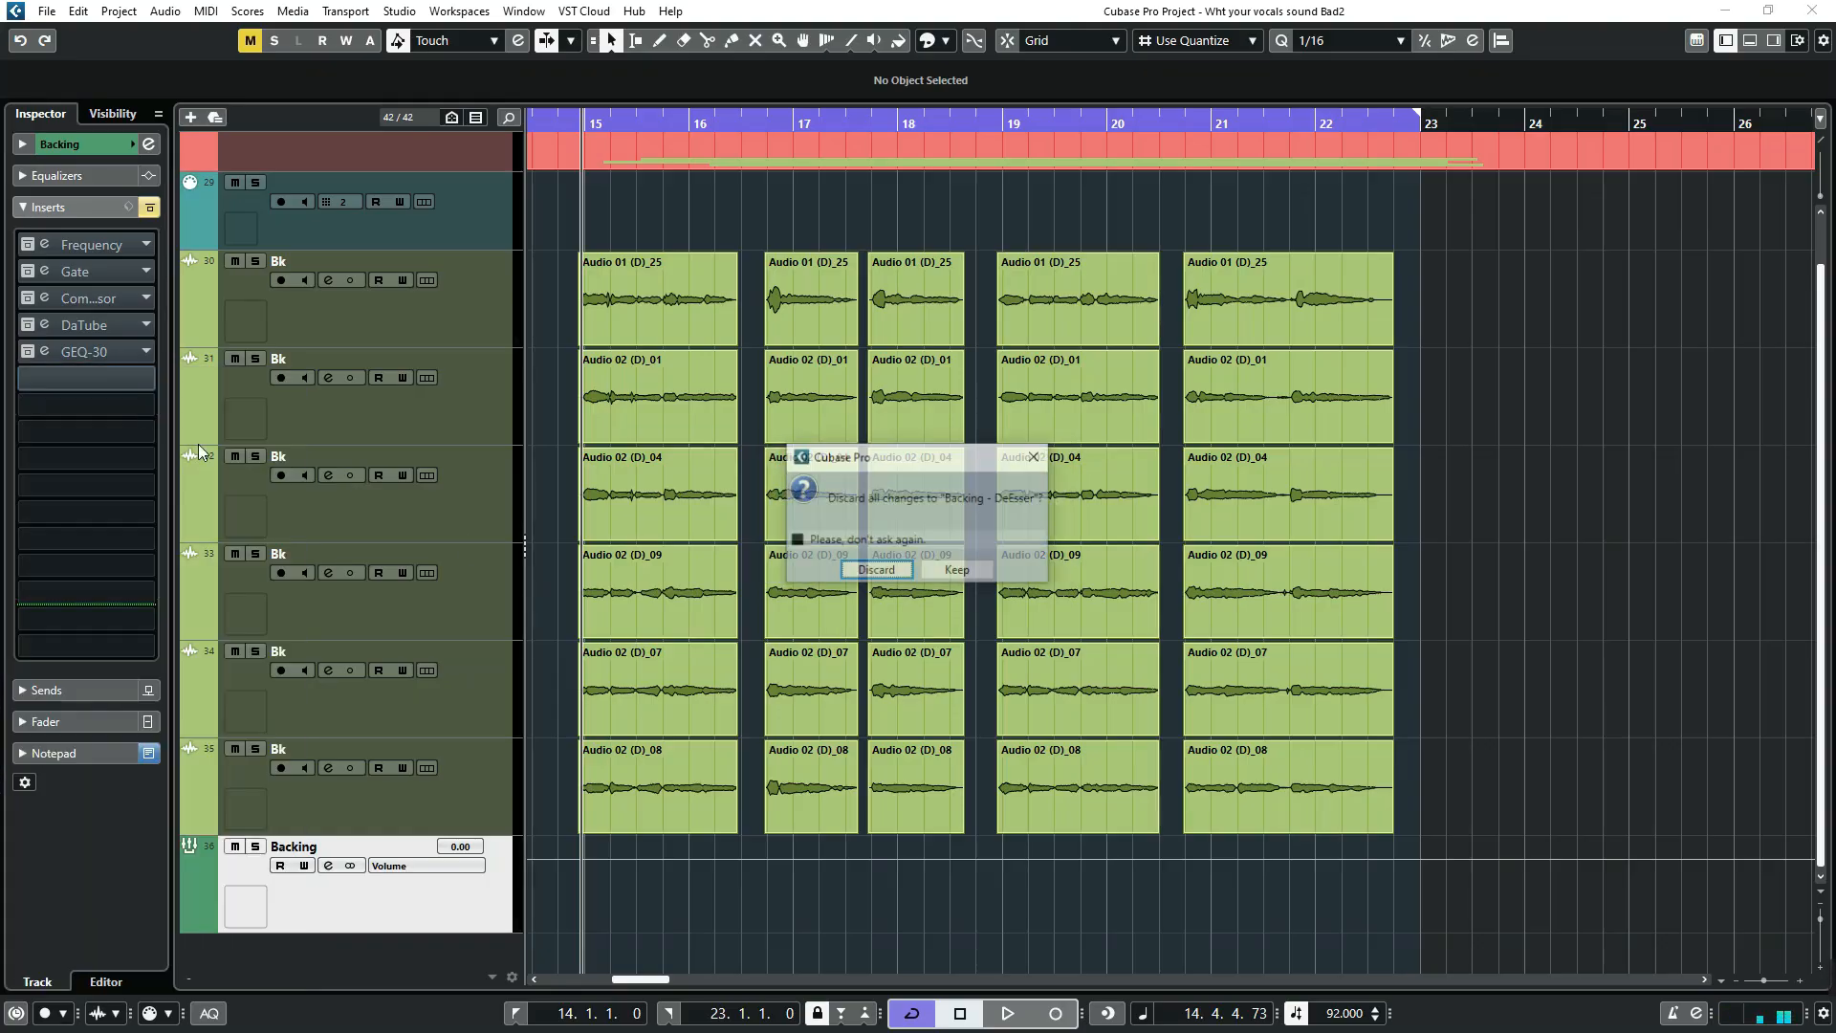
{"action": "left_click", "coordinate": [887, 571]}
{"action": "left_click", "coordinate": [140, 354]}
{"action": "left_click", "coordinate": [114, 389]}
{"action": "left_click", "coordinate": [876, 570]}
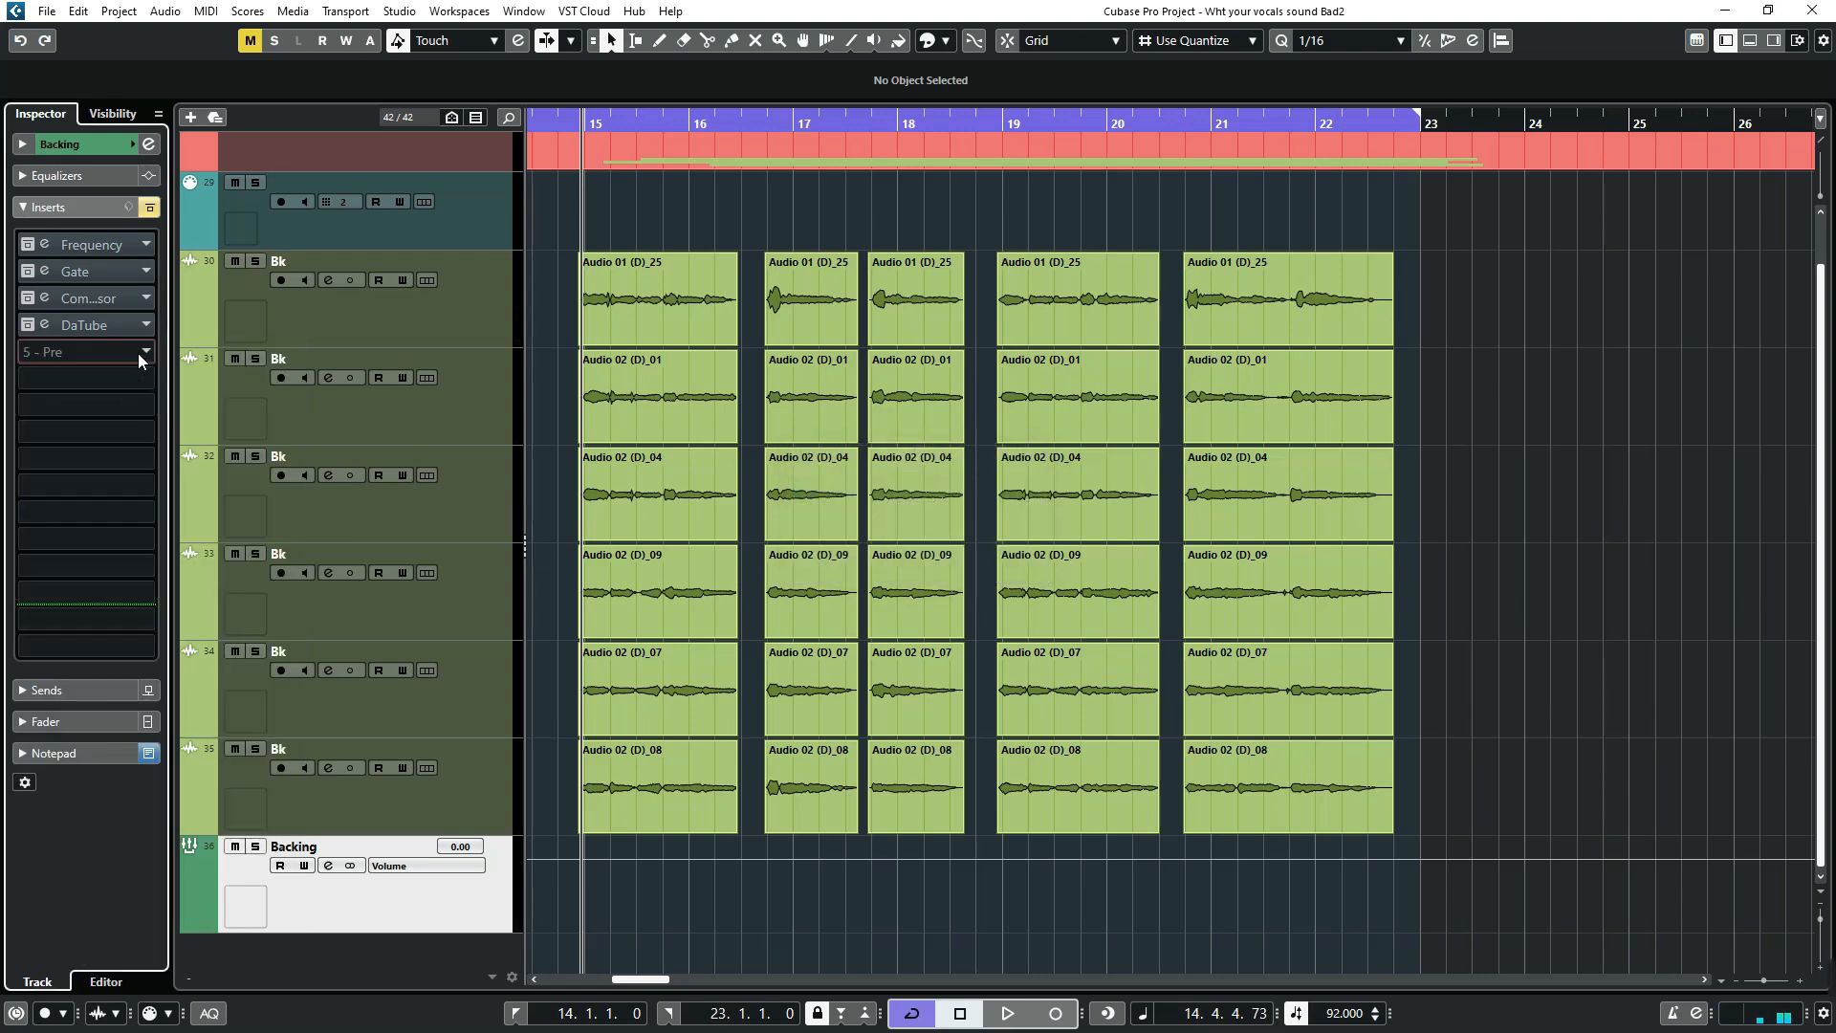
- Remove the DaTube and Compressor inserts from the Backing track, discarding their changes
{"action": "left_click", "coordinate": [135, 323]}
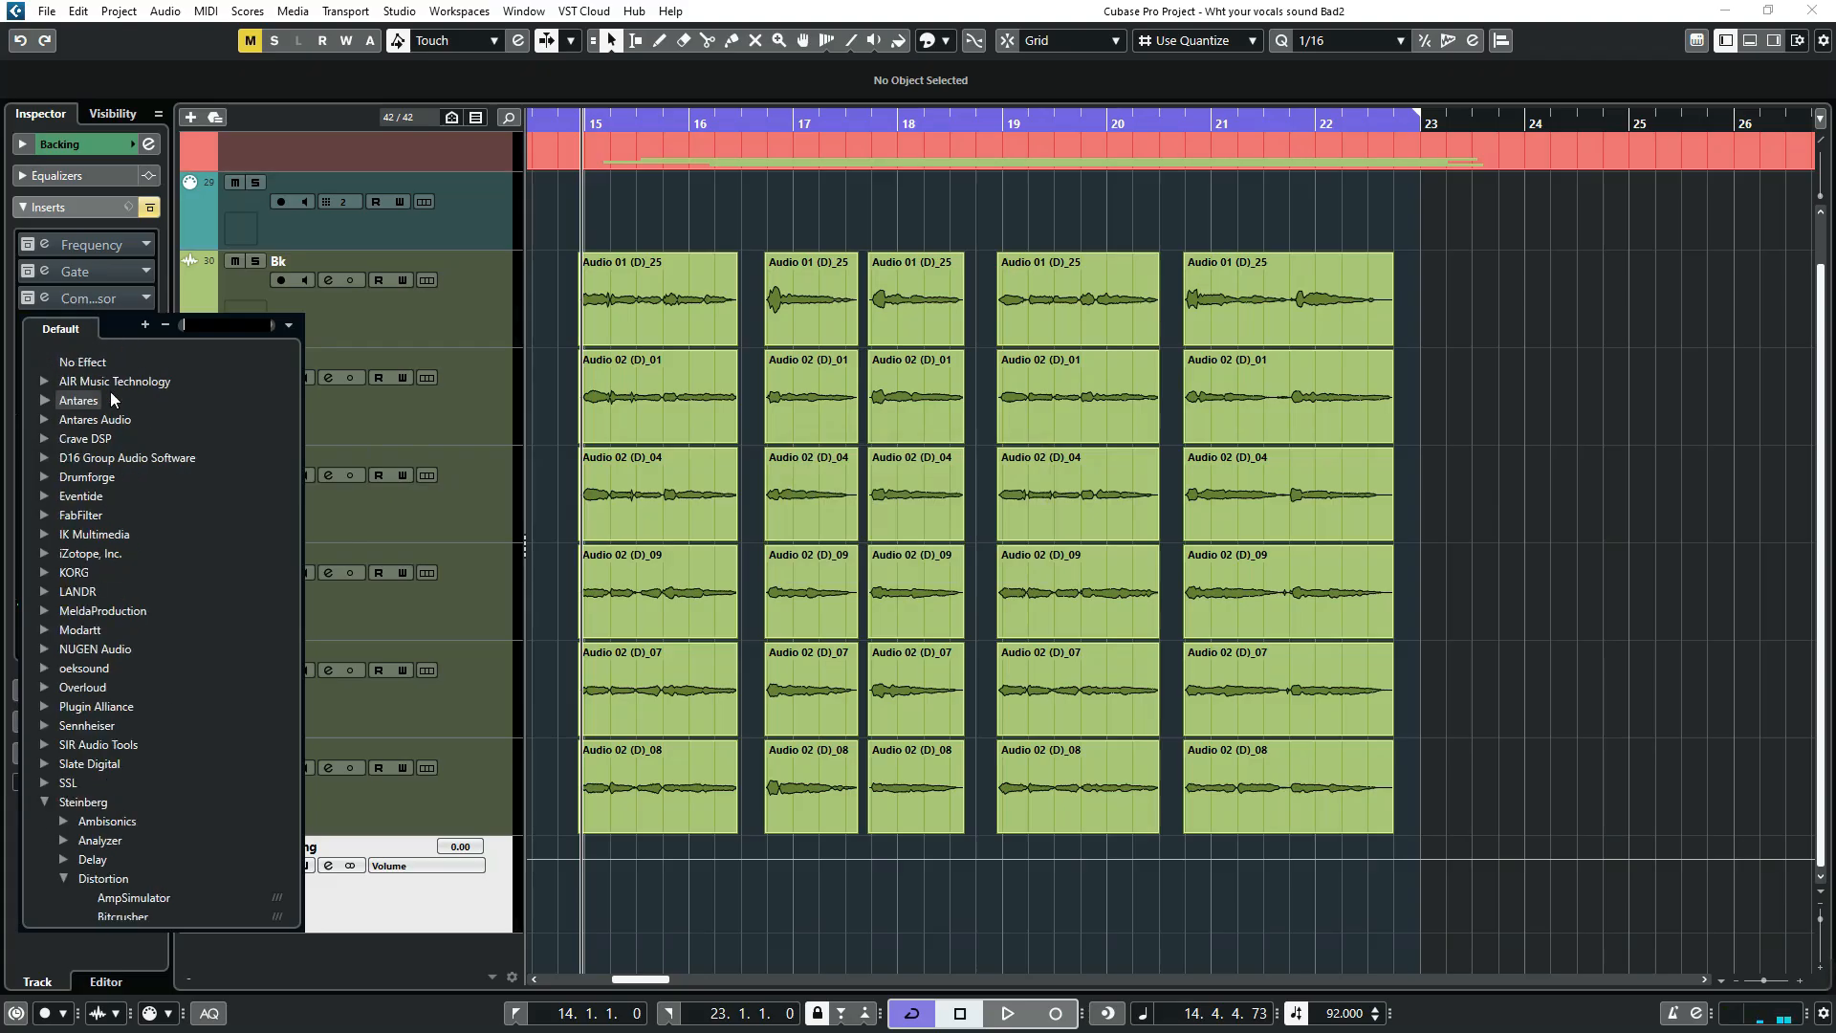
{"action": "left_click", "coordinate": [94, 363]}
{"action": "left_click", "coordinate": [876, 570]}
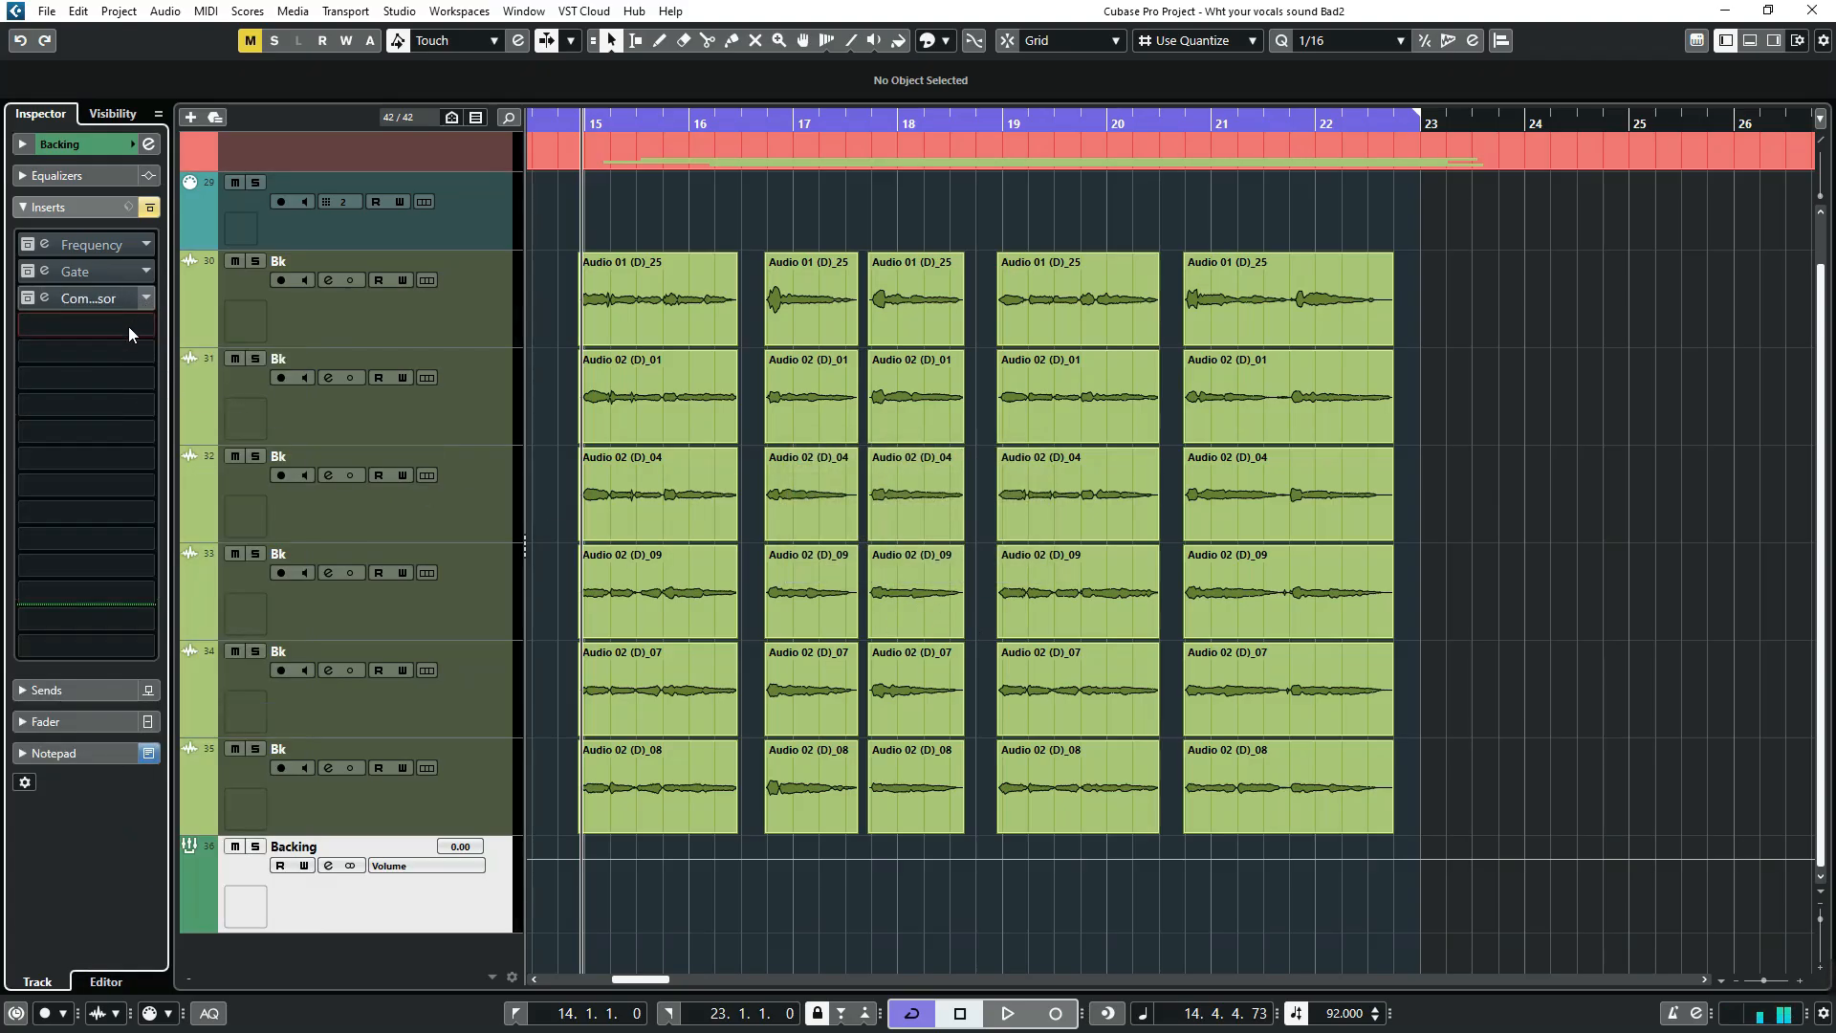
{"action": "left_click", "coordinate": [146, 301]}
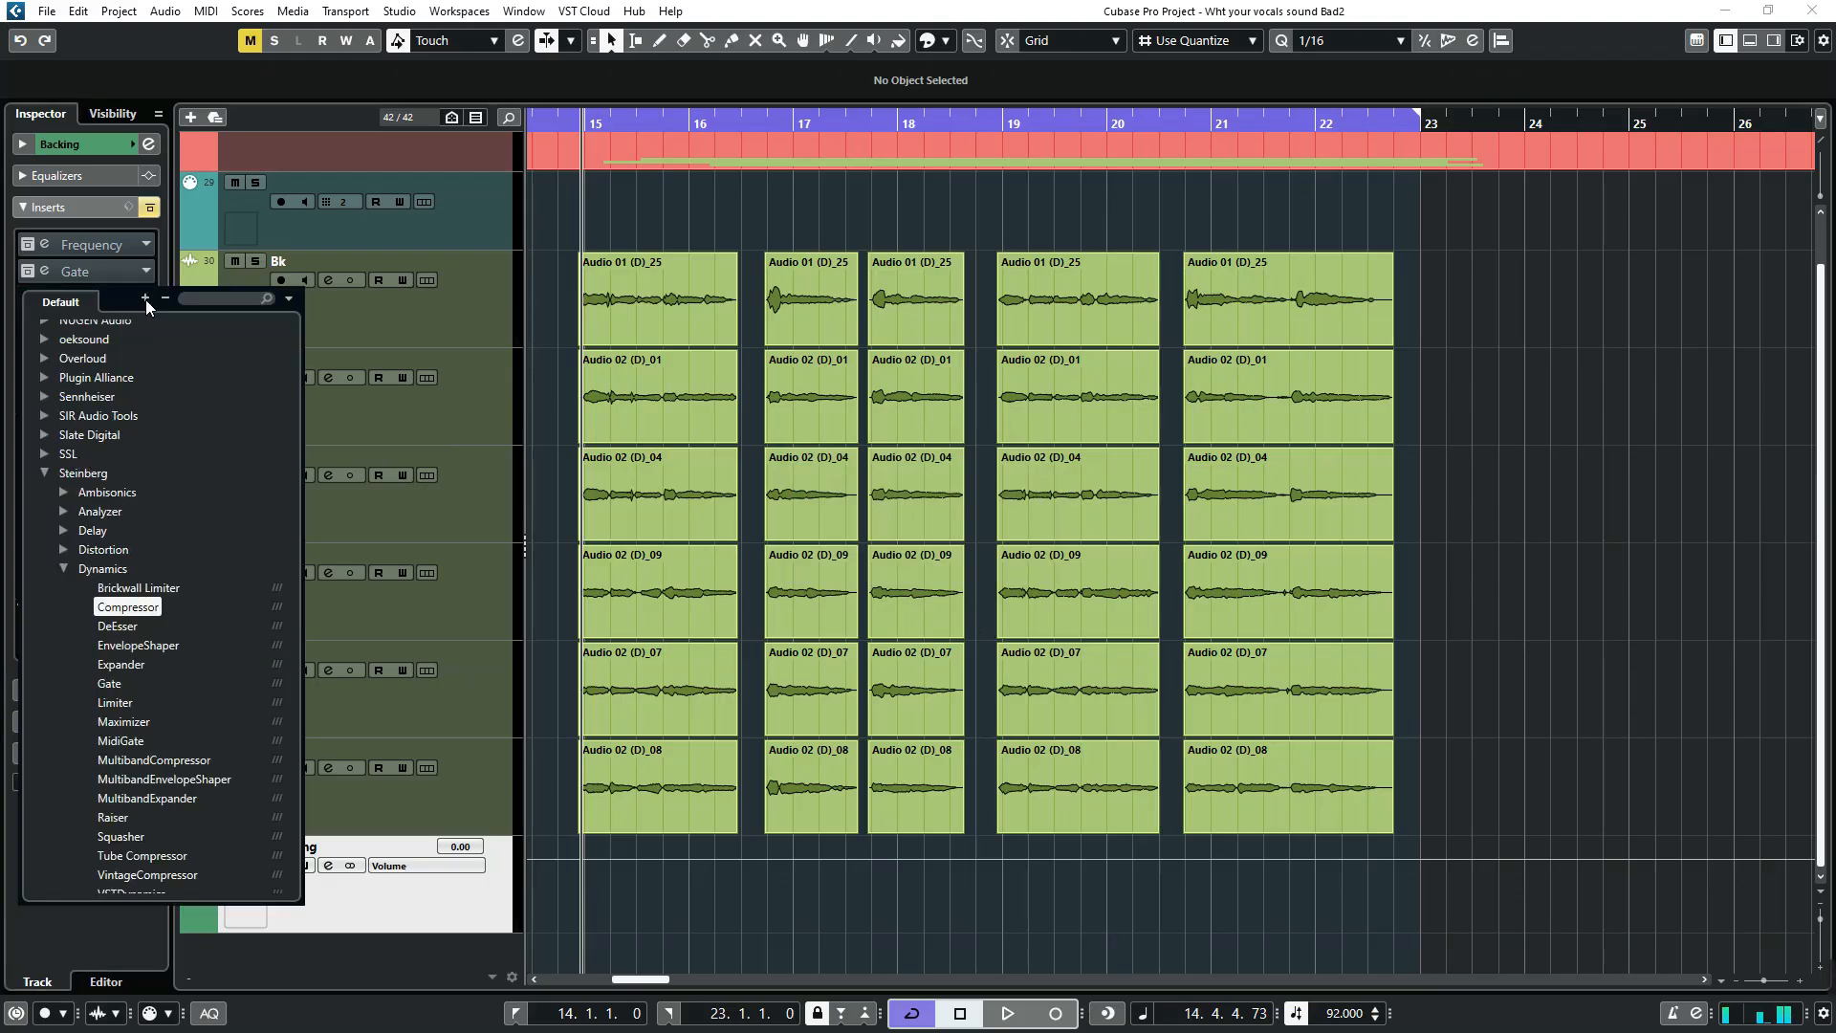
{"action": "left_click", "coordinate": [103, 340]}
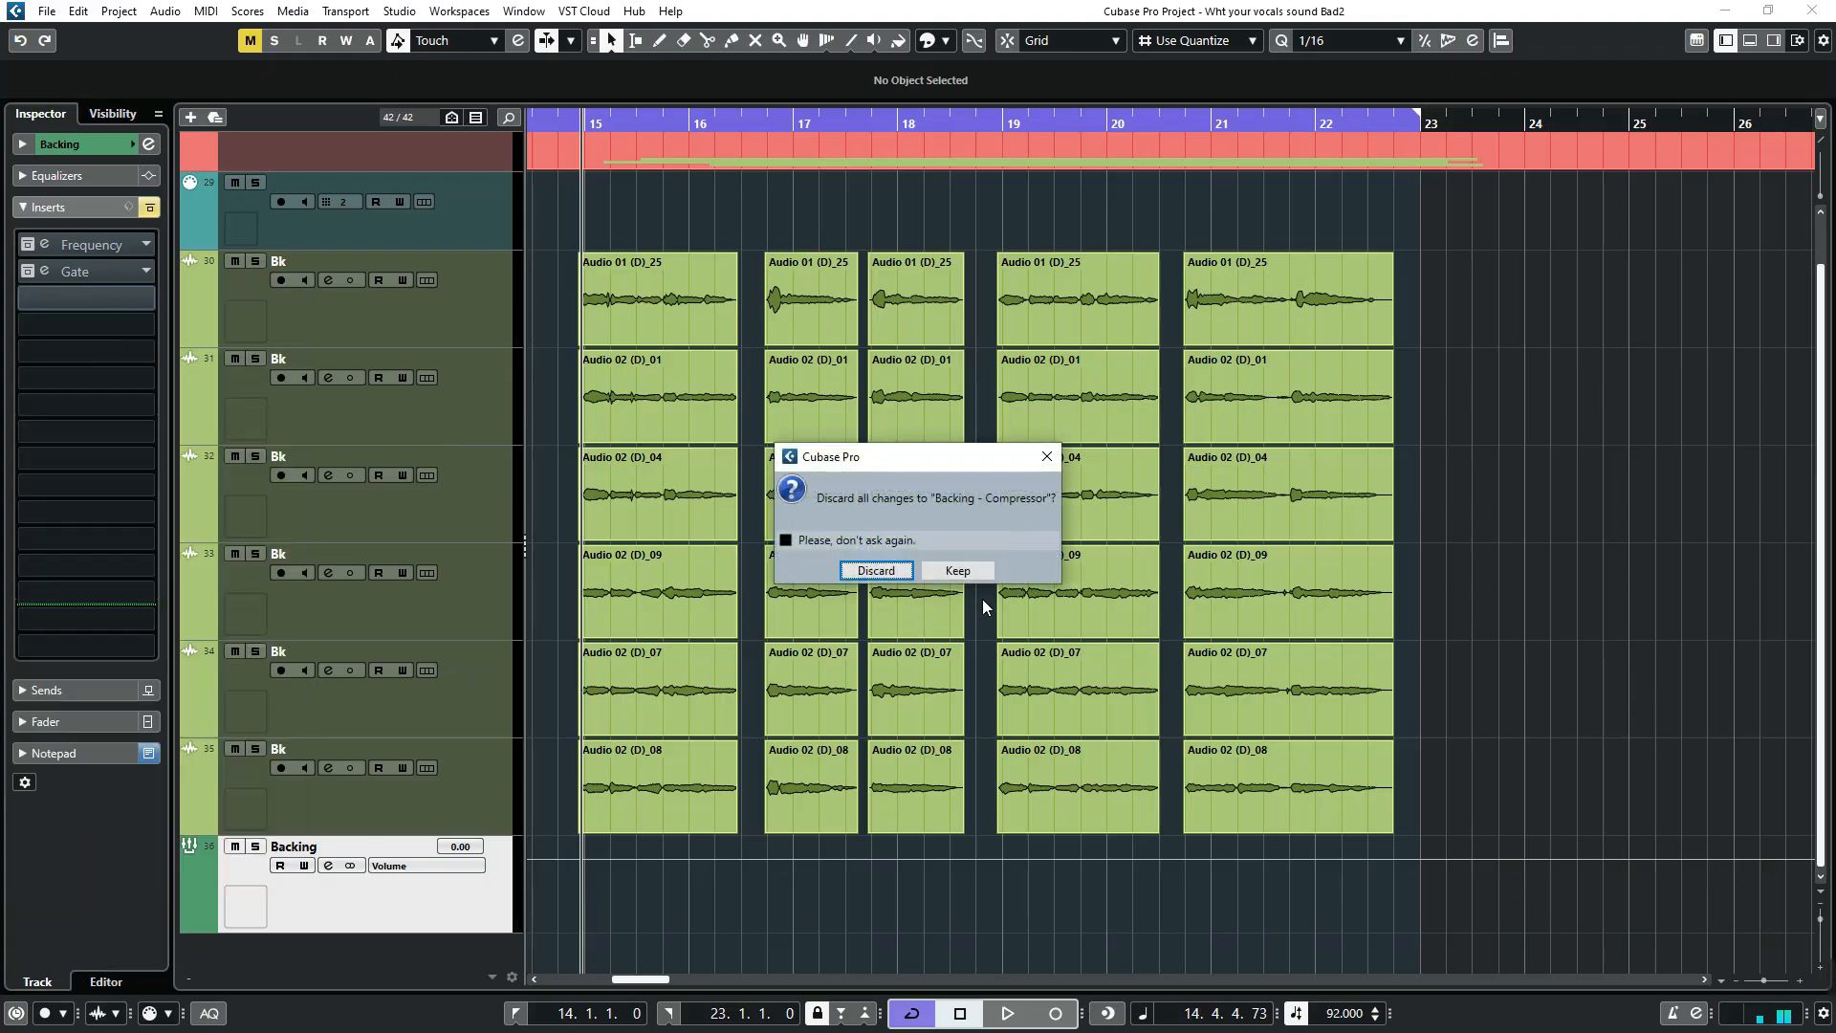
{"action": "left_click", "coordinate": [877, 570]}
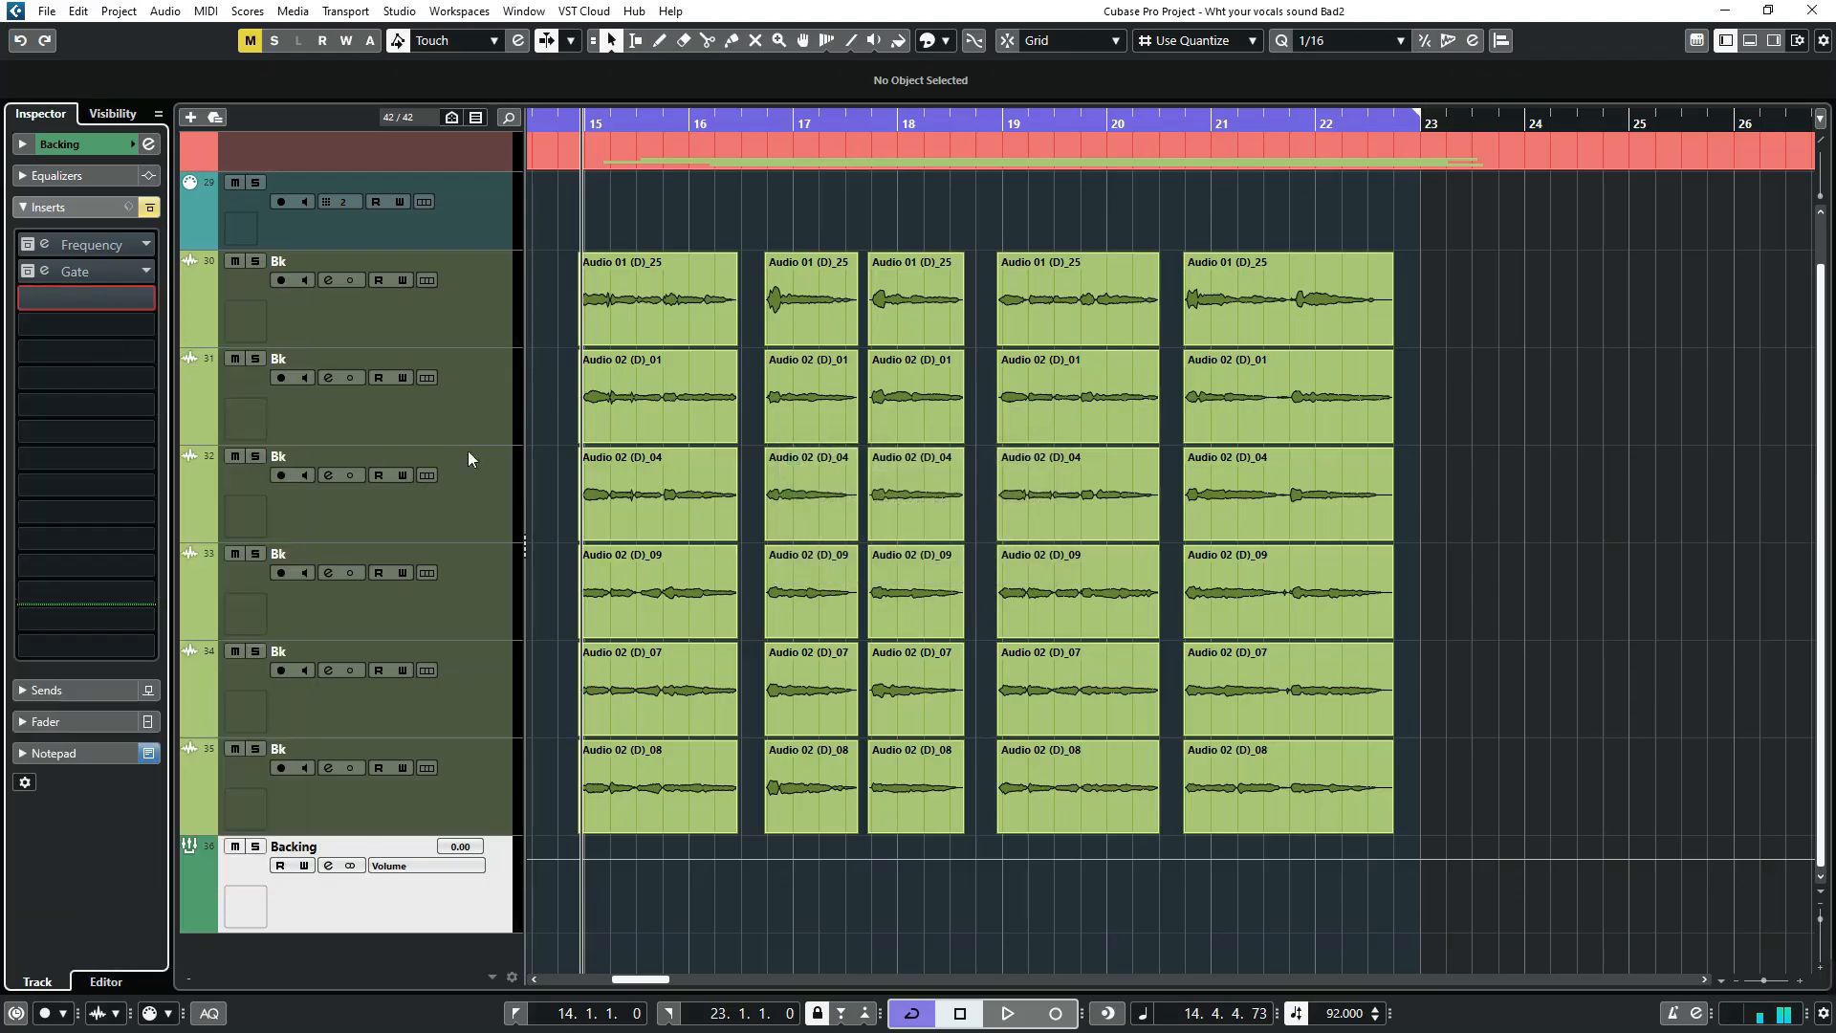
- Remove the Gate and Frequency inserts from the Backing track, discarding their changes
{"action": "left_click", "coordinate": [141, 270]}
{"action": "left_click", "coordinate": [102, 316]}
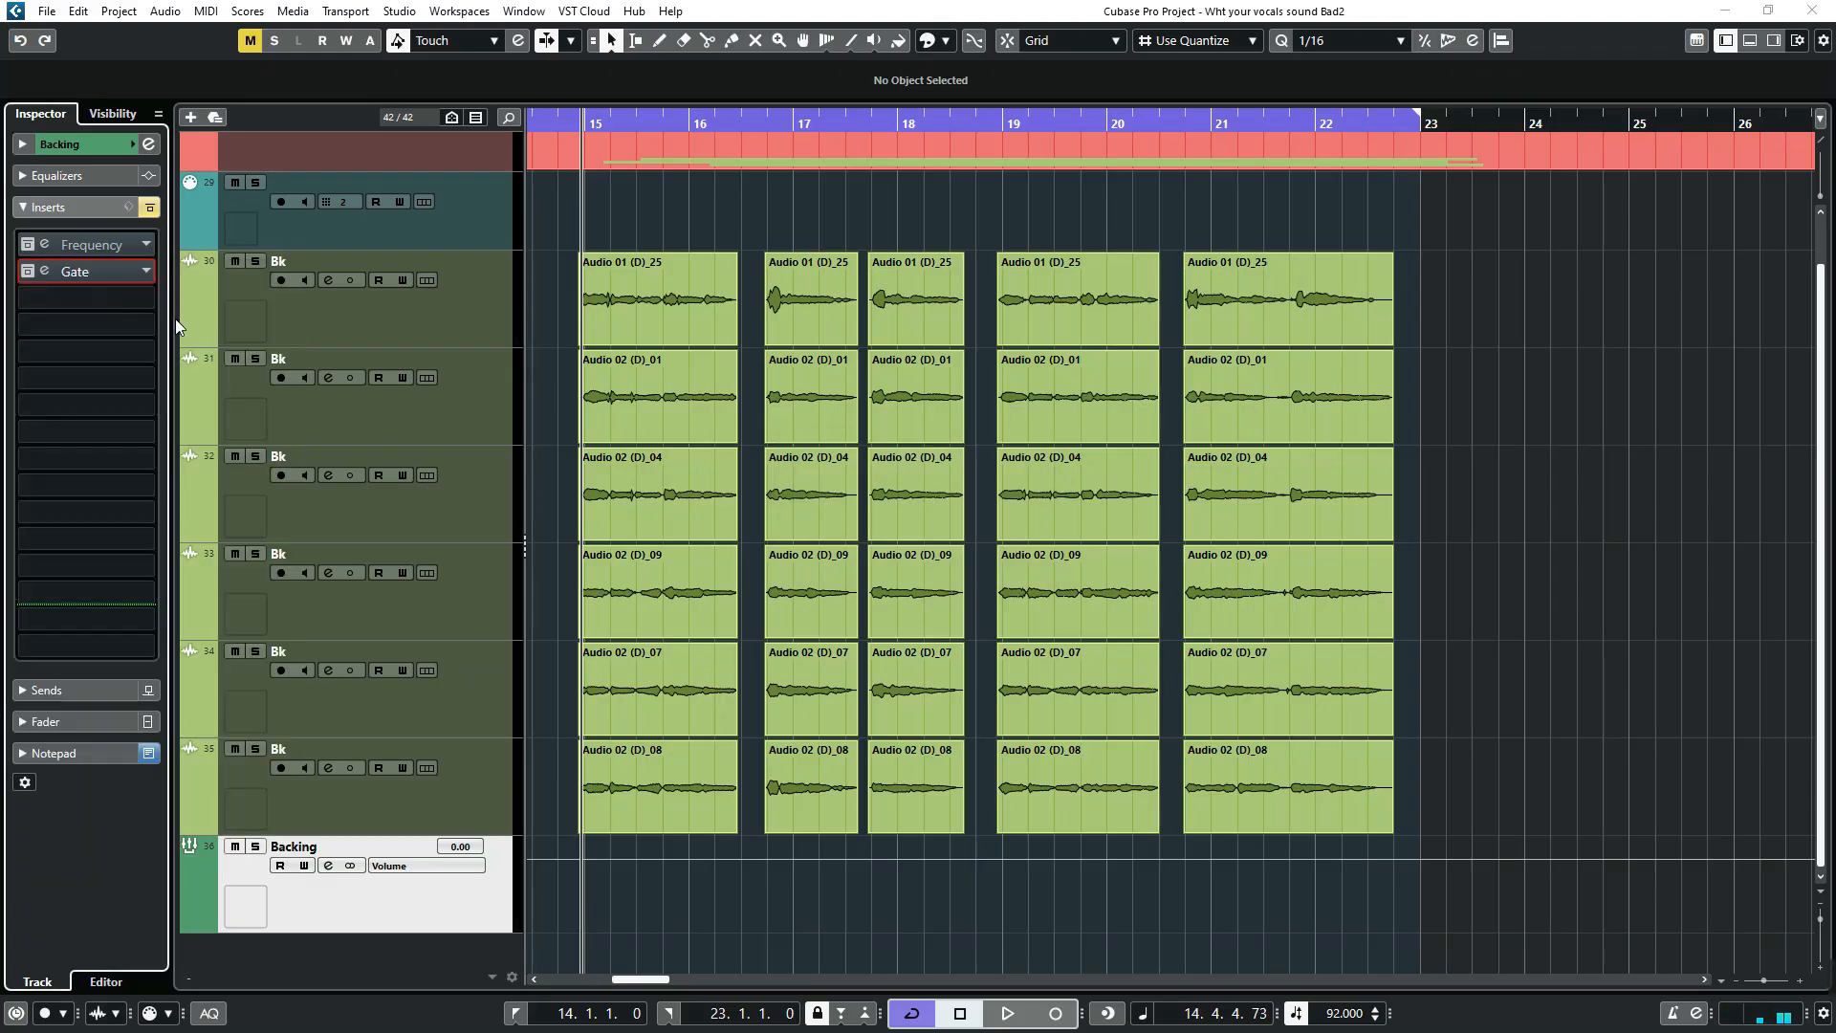
{"action": "left_click", "coordinate": [876, 571]}
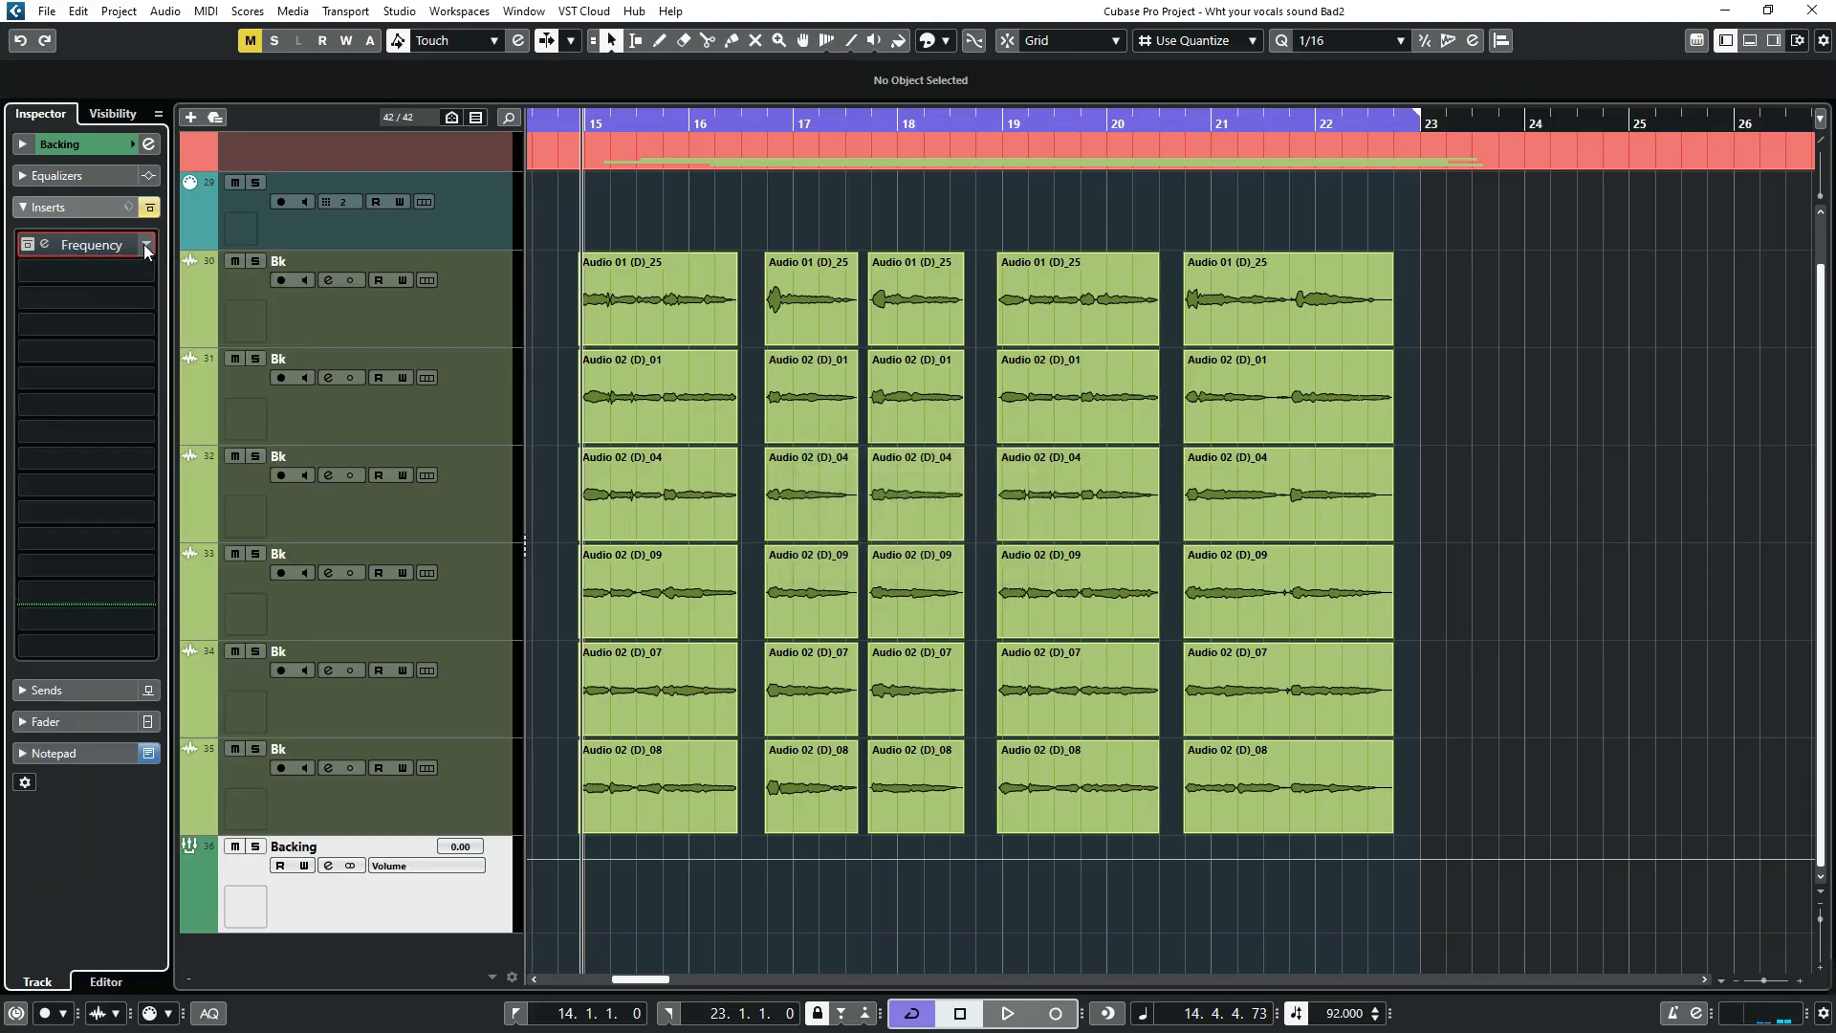
{"action": "left_click", "coordinate": [144, 244]}
{"action": "left_click", "coordinate": [48, 273]}
{"action": "left_click", "coordinate": [865, 569]}
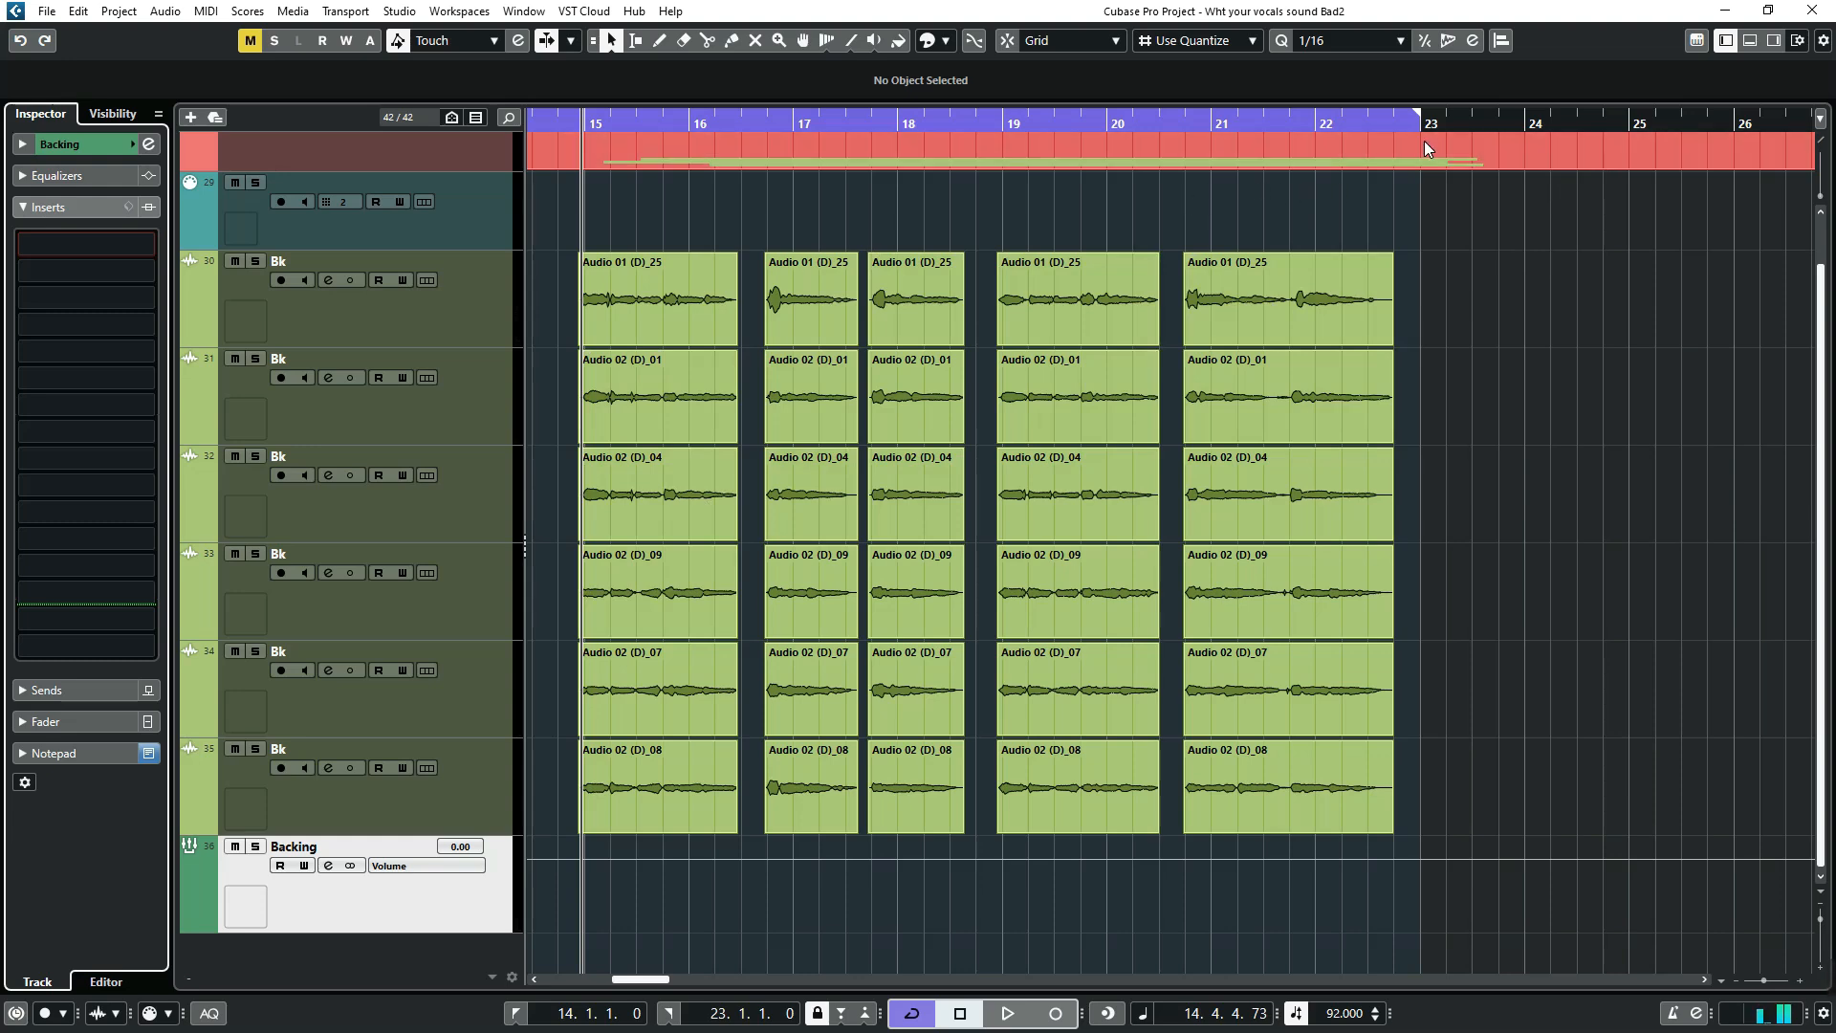
- Minimize the Cubase project and open the FX Chain Presets folder inside Documents > Steinberg in File Explorer
{"action": "left_click", "coordinate": [1721, 12]}
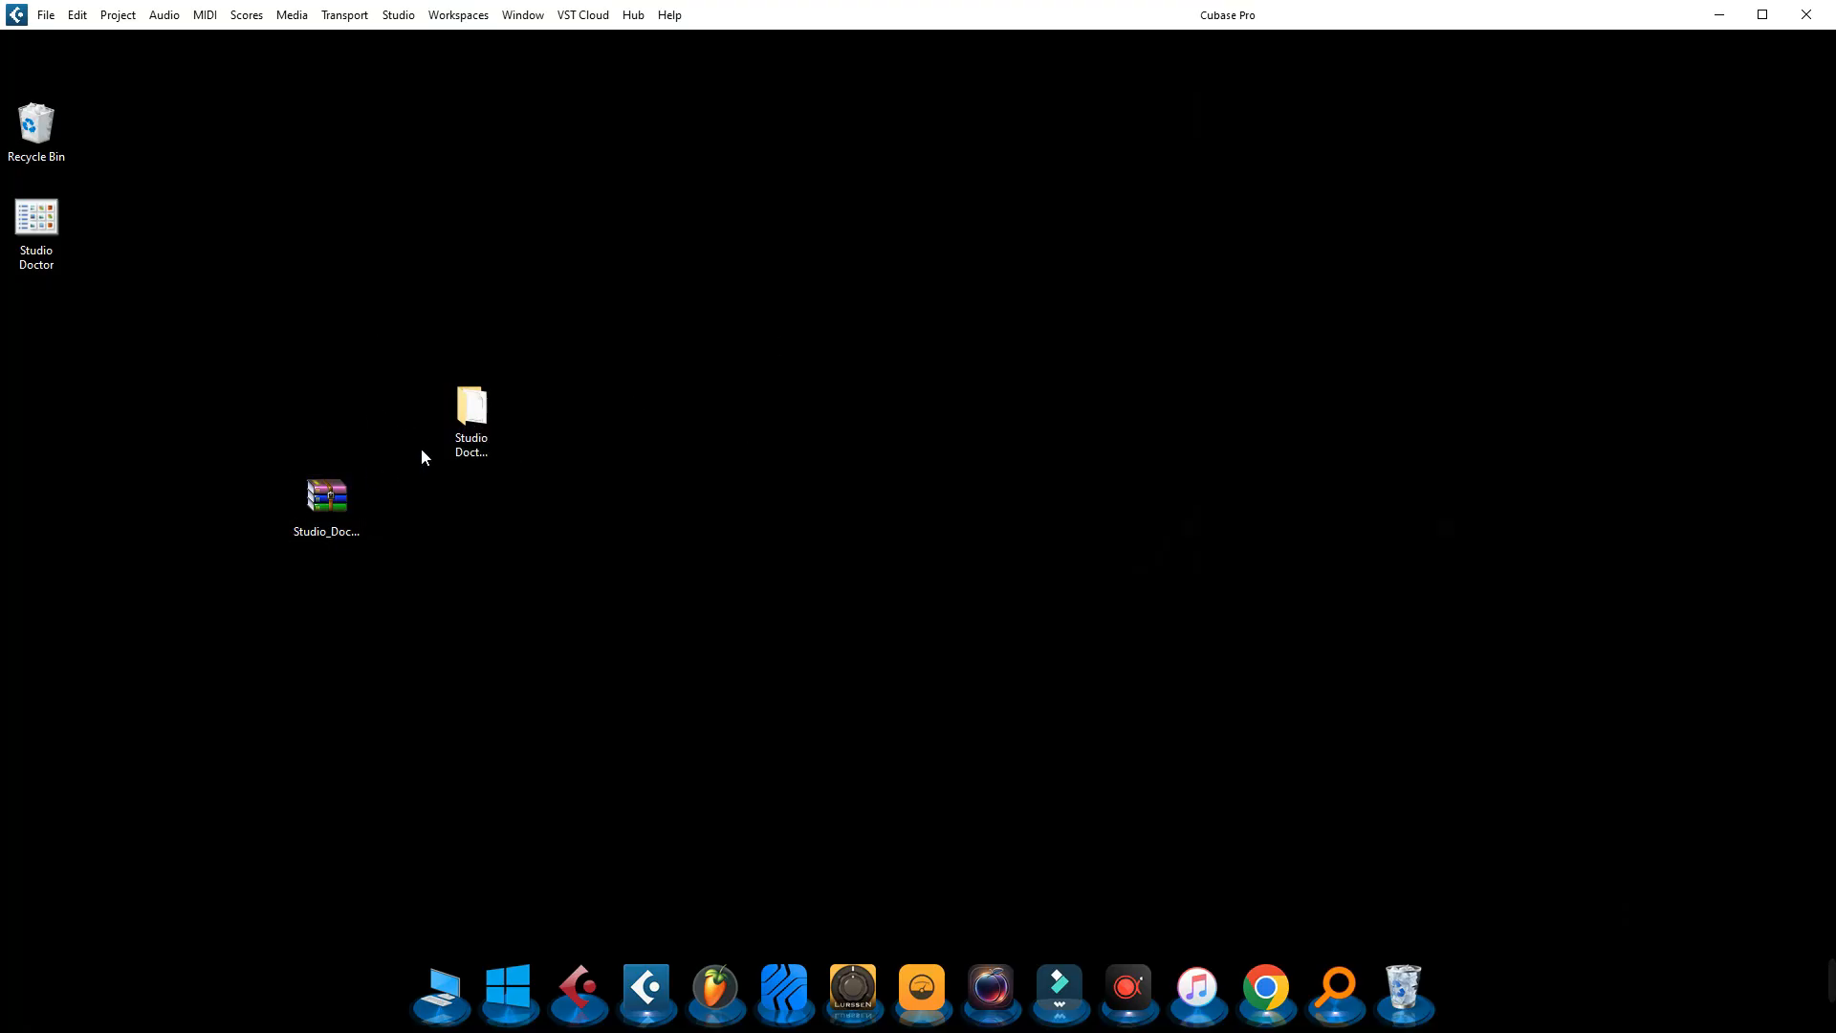
{"action": "left_click_drag", "start_coordinate": [469, 425], "coordinate": [597, 519]}
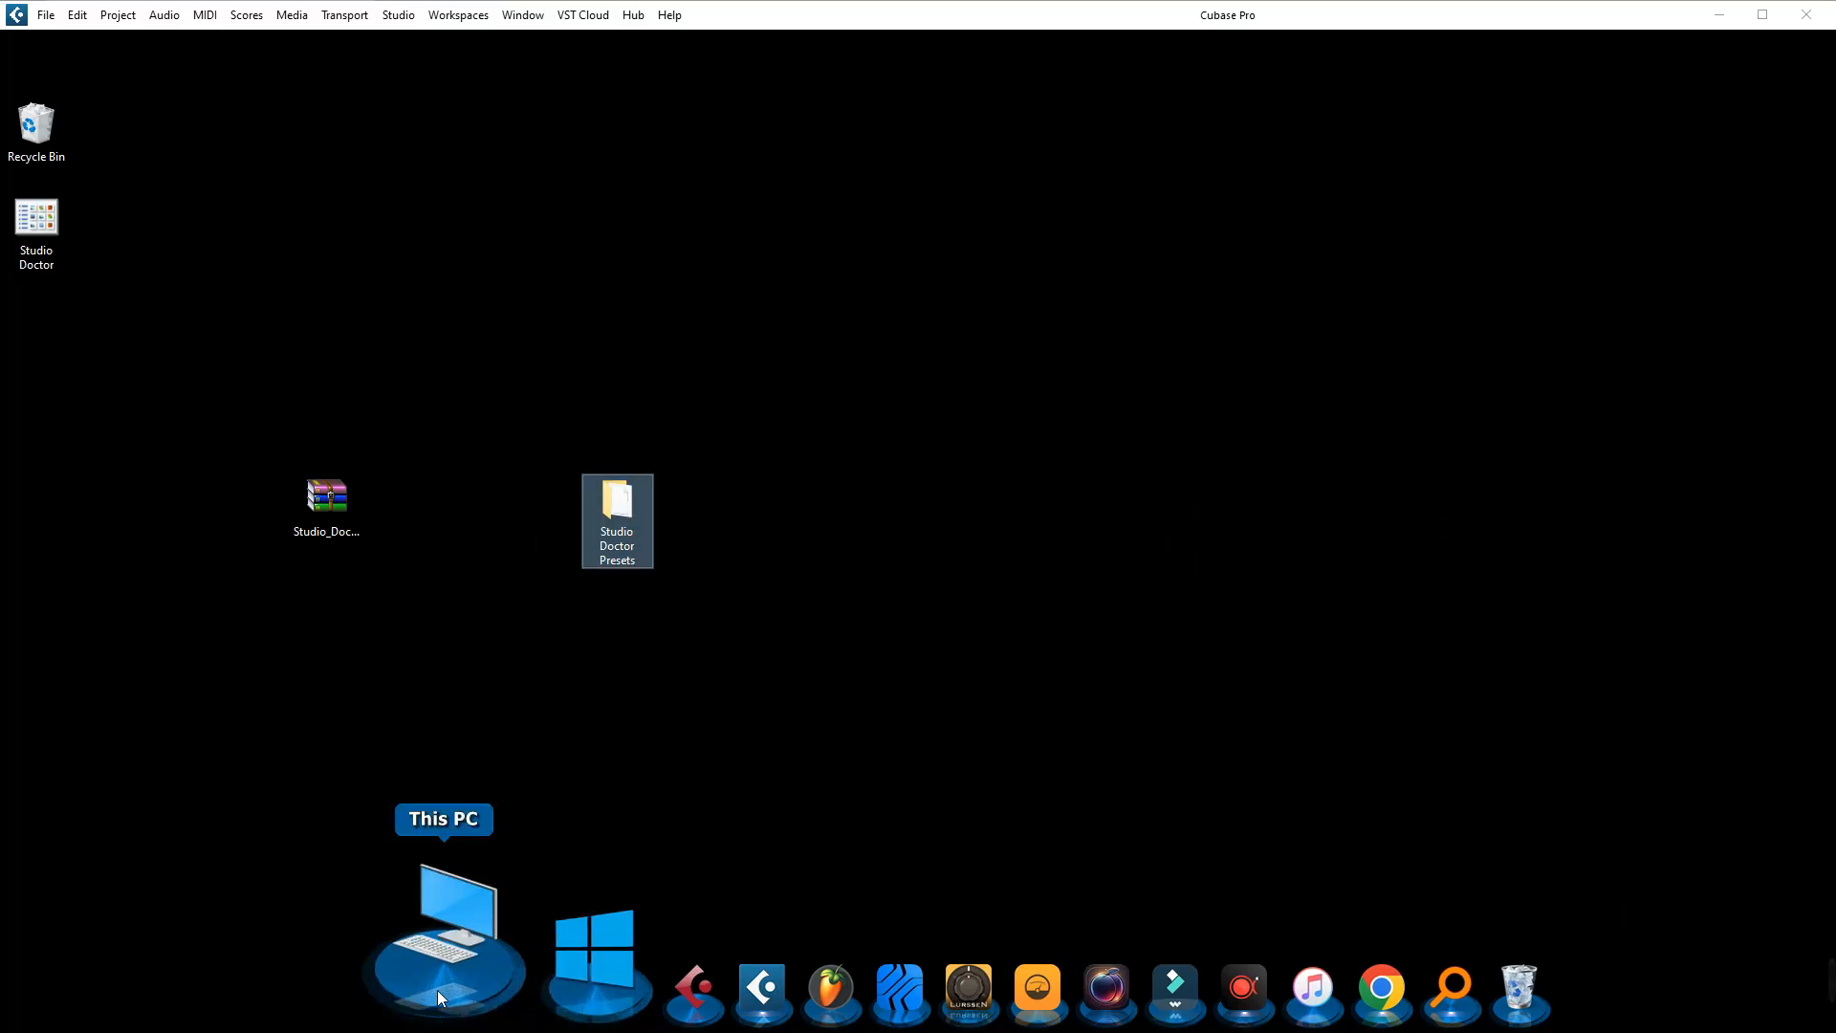
{"action": "left_click", "coordinate": [445, 922]}
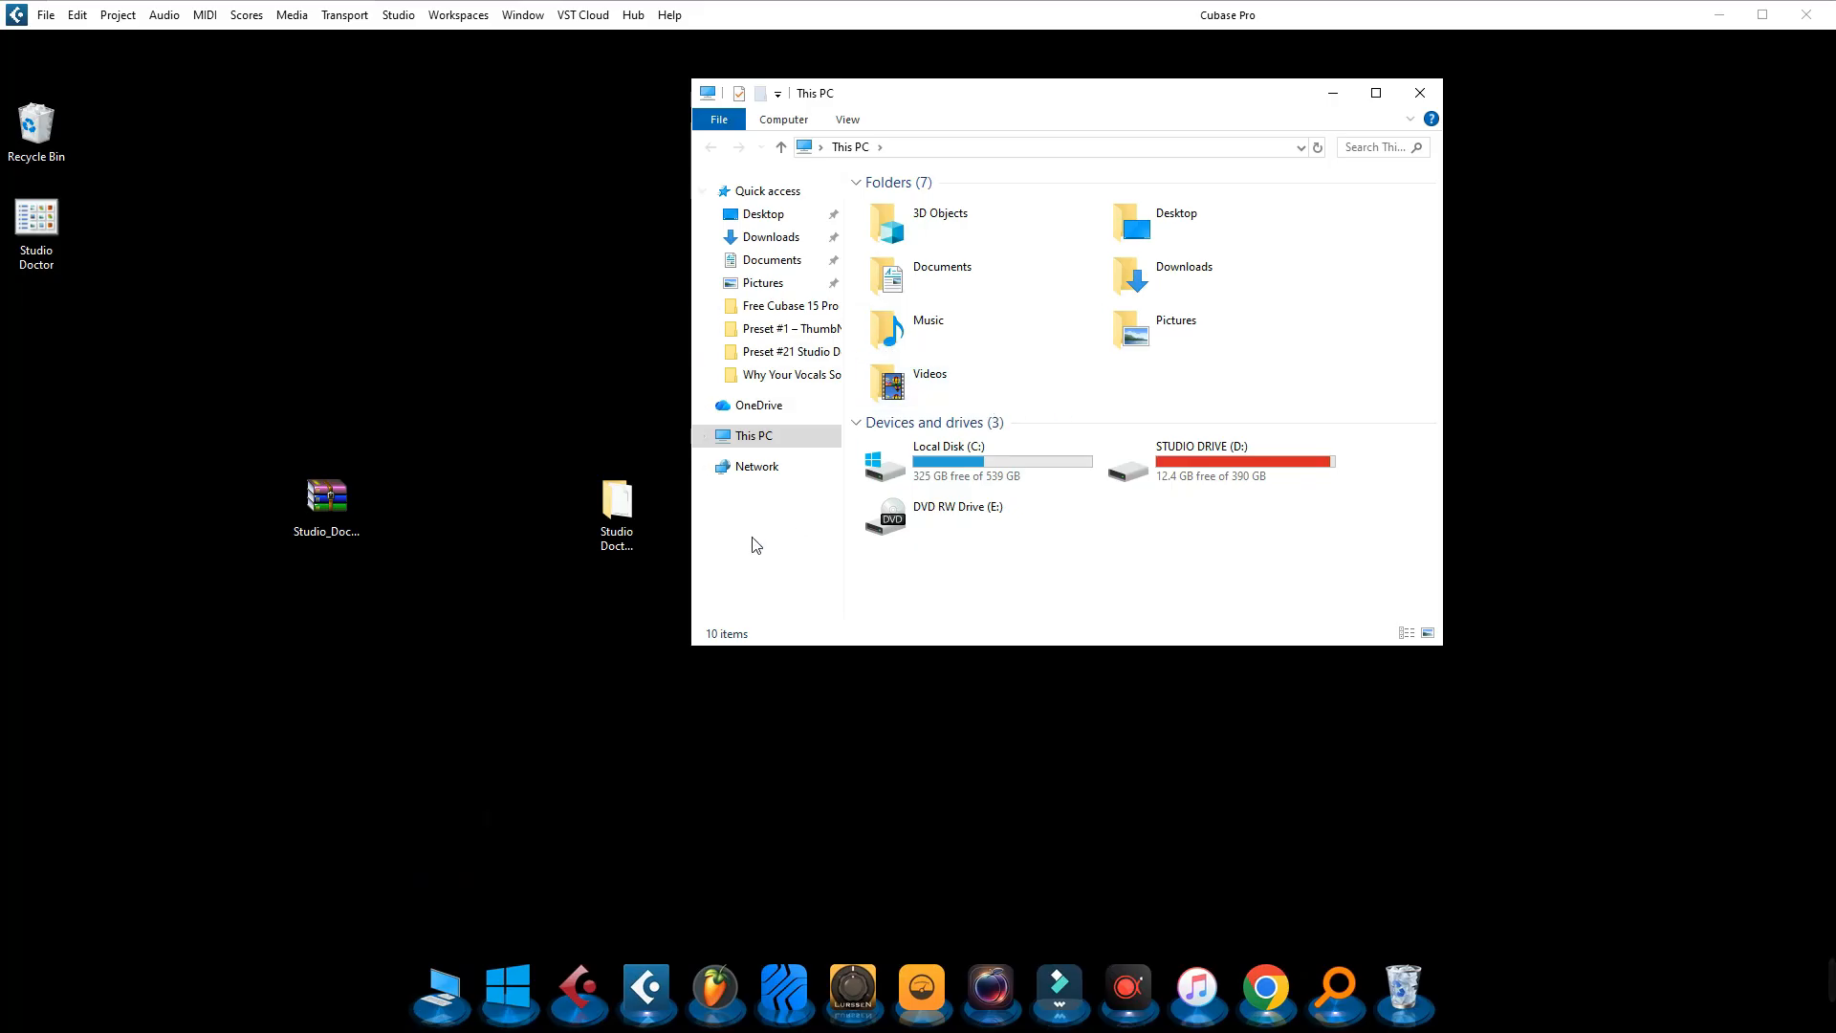
{"action": "double_click", "coordinate": [966, 277]}
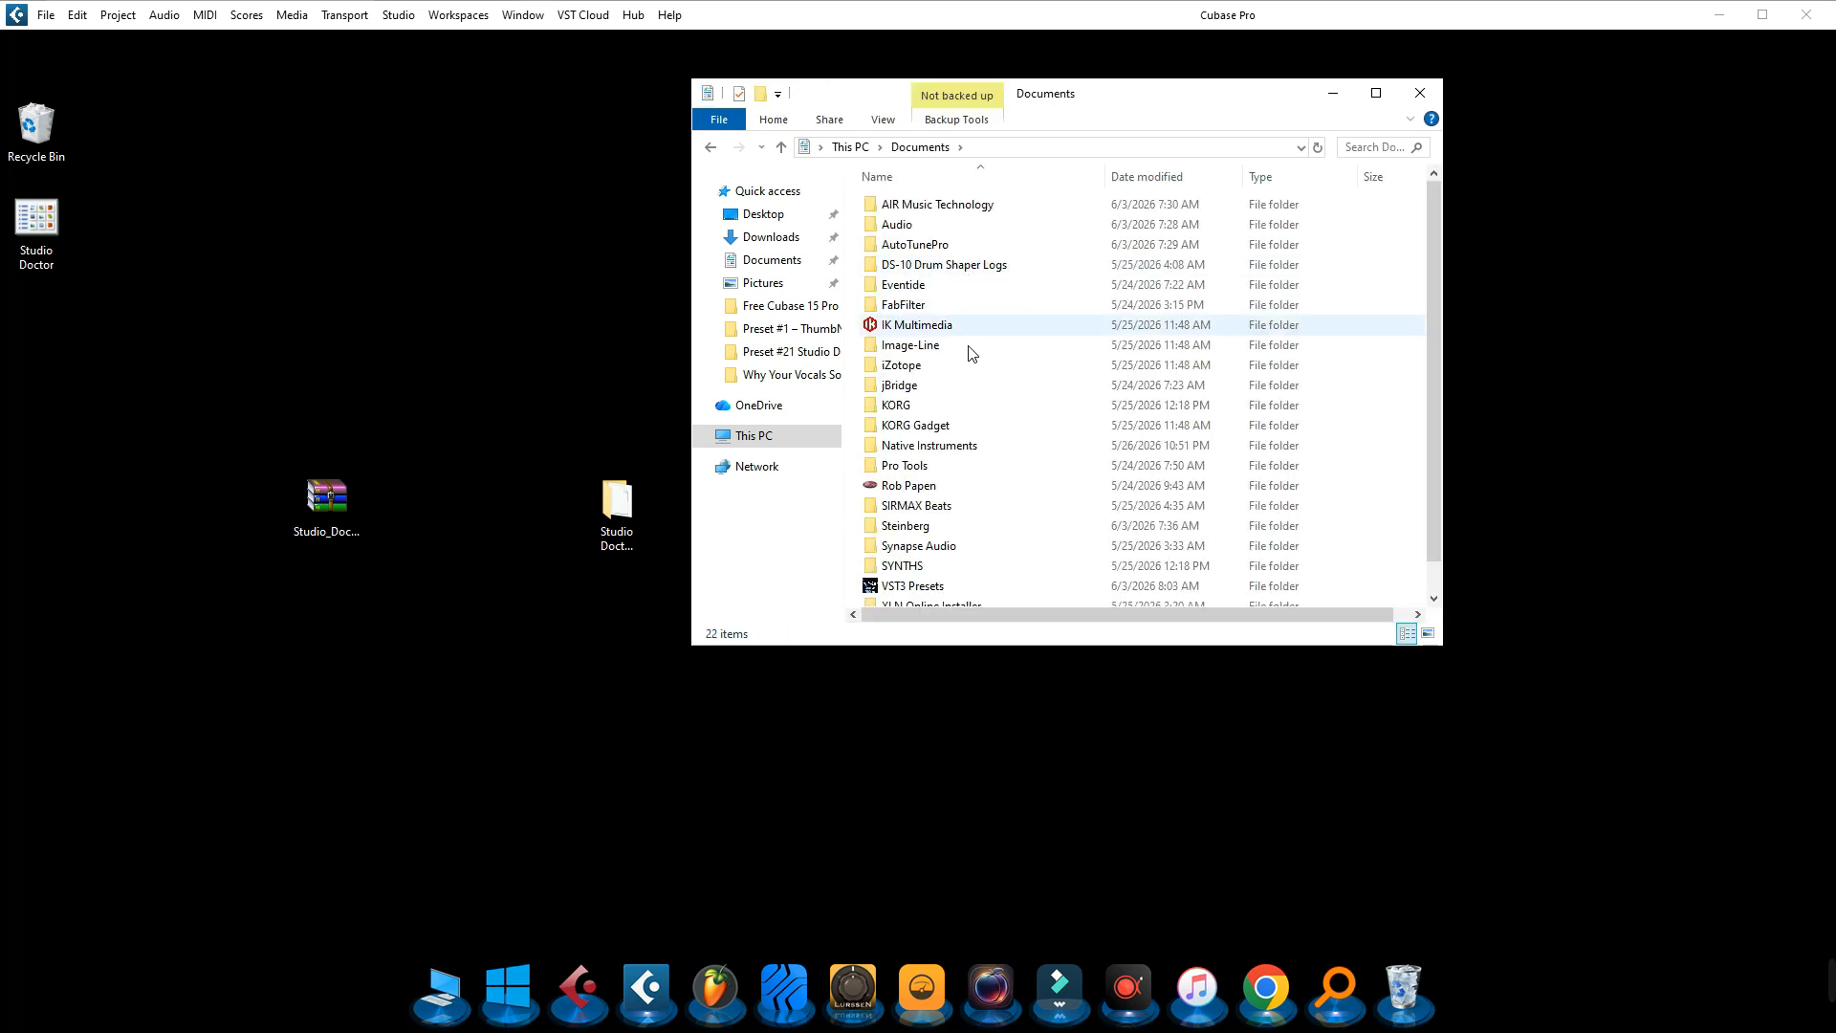
{"action": "scroll", "coordinate": [1020, 446], "scroll_direction": "down", "scroll_amount": 1}
{"action": "left_click", "coordinate": [921, 497]}
{"action": "double_click", "coordinate": [921, 496]}
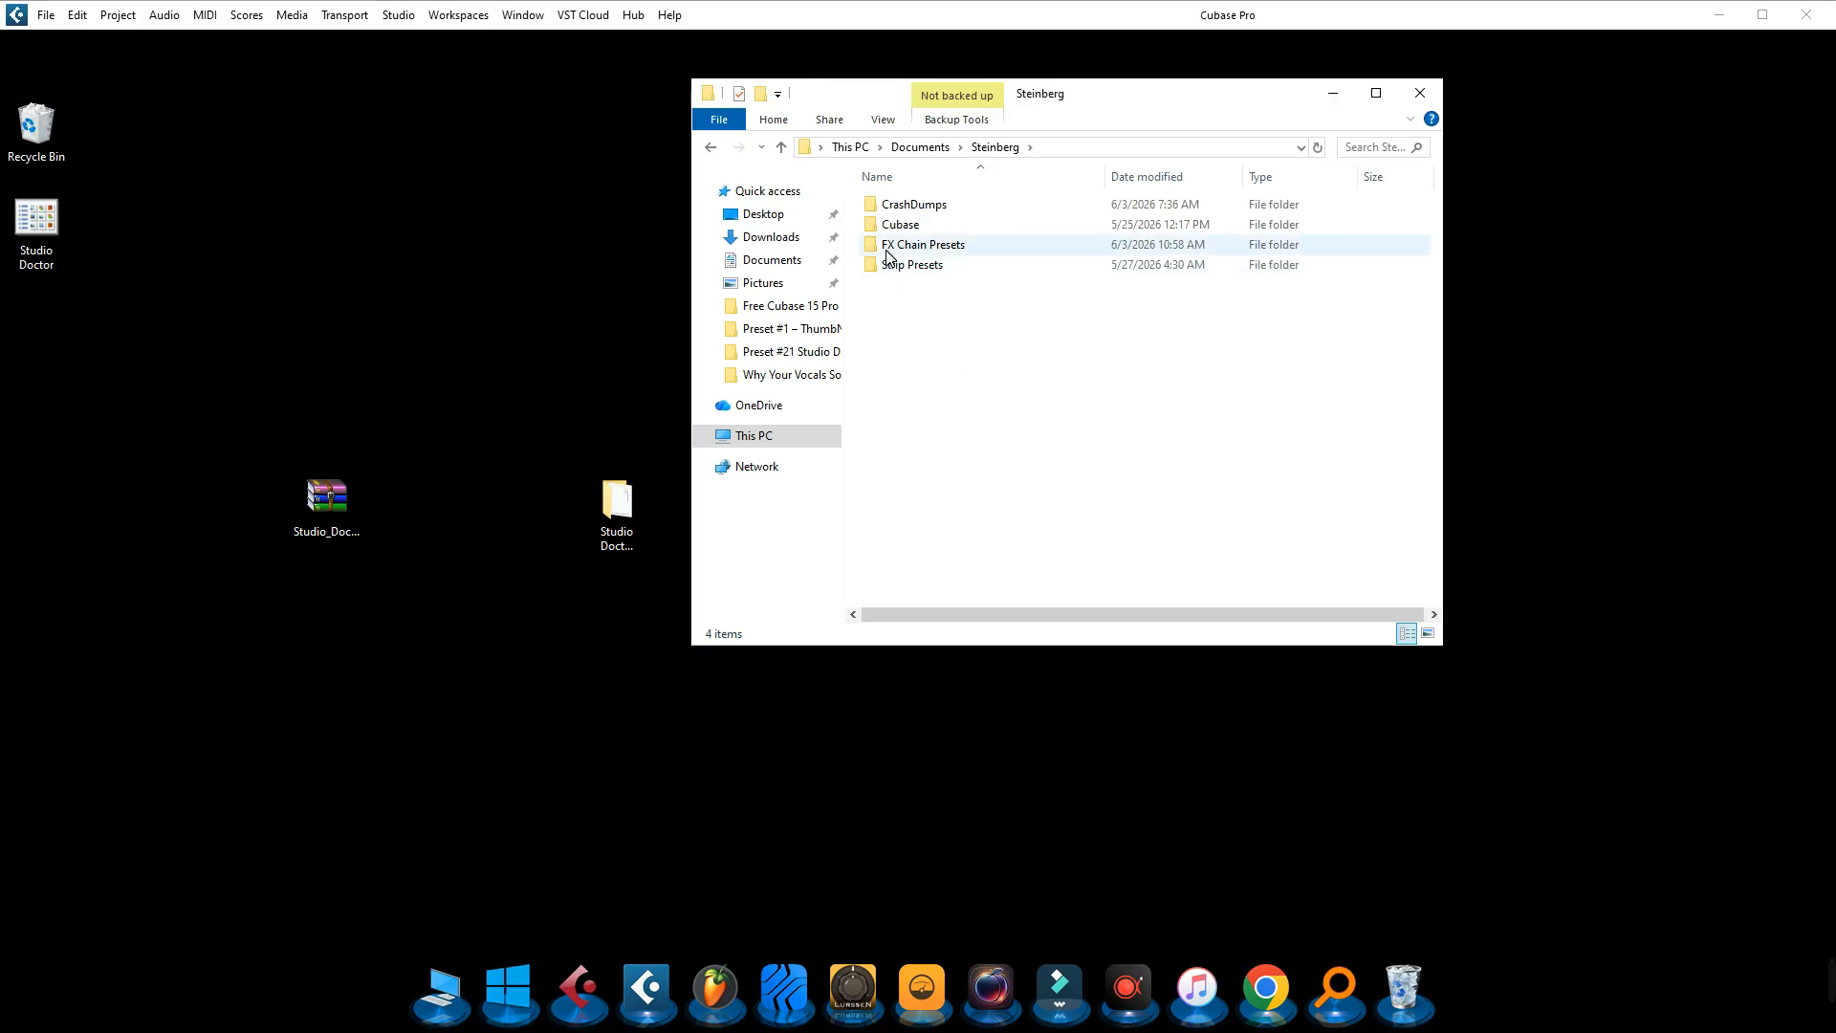
{"action": "double_click", "coordinate": [941, 247]}
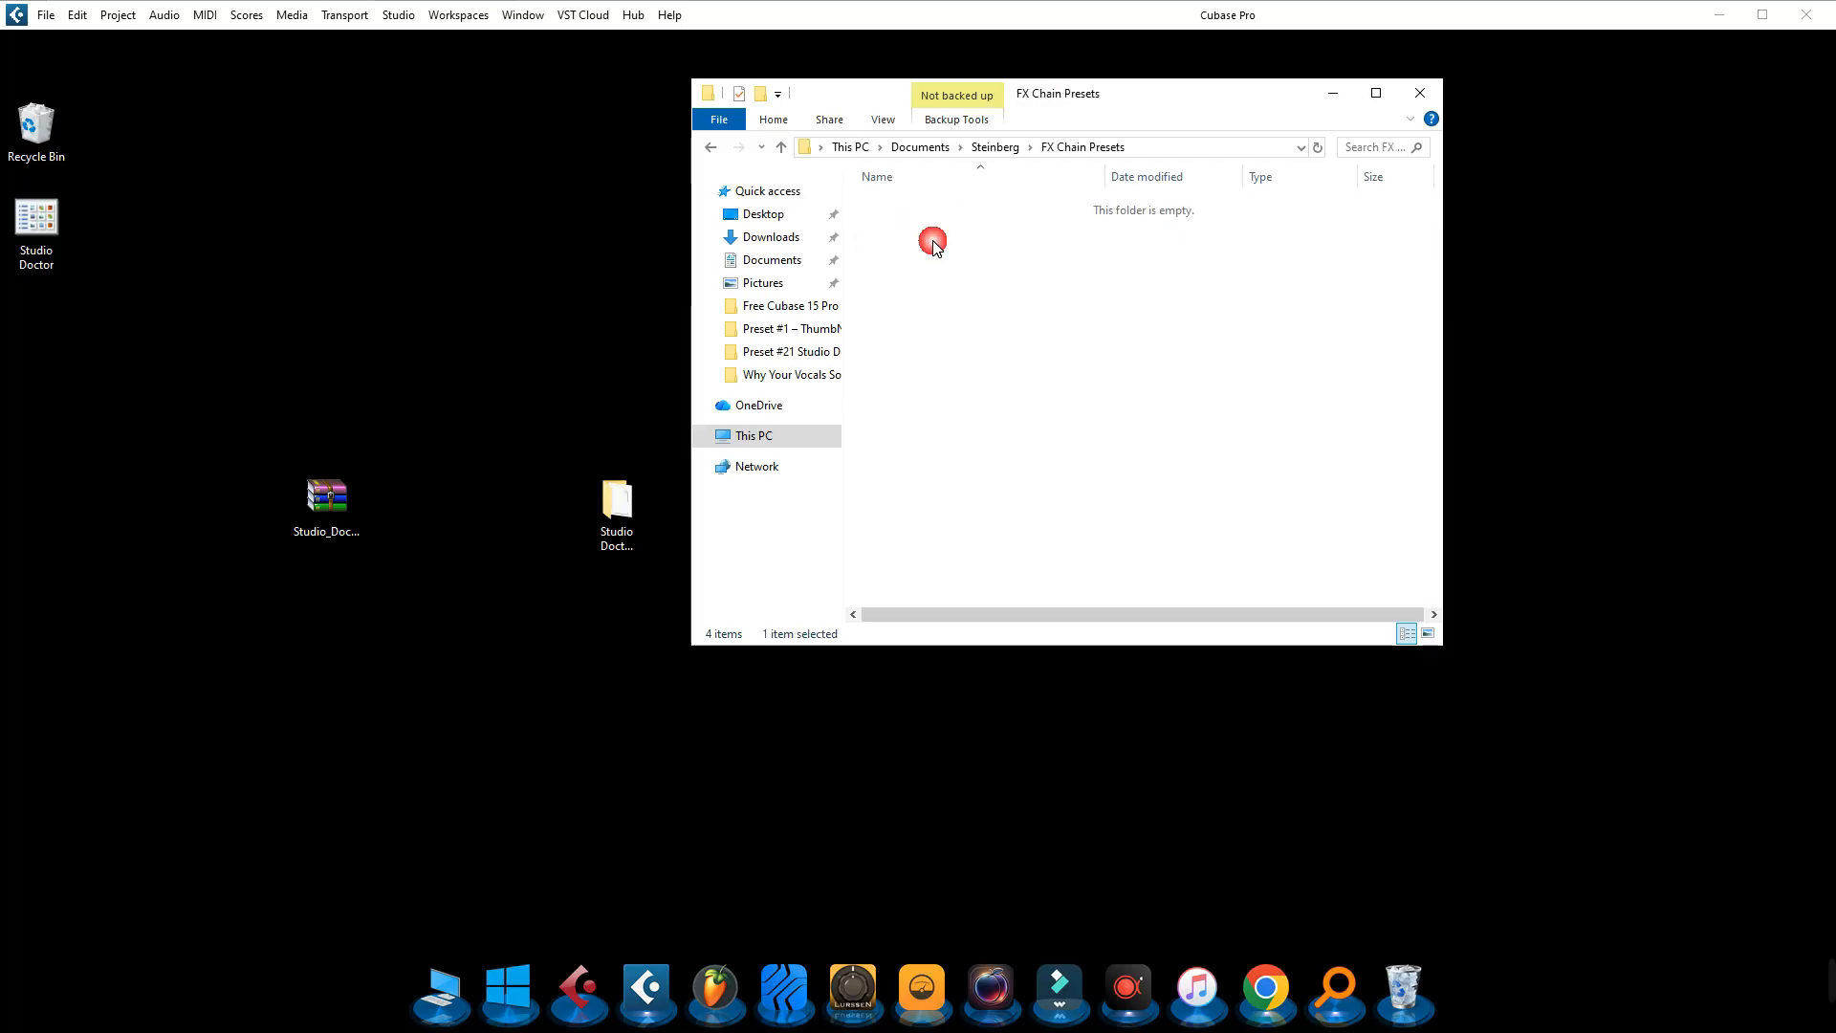
- Copy the Studio Doctor Presets folder from the desktop into FX Chain Presets and minimize the File Explorer window
{"action": "right_click", "coordinate": [616, 505]}
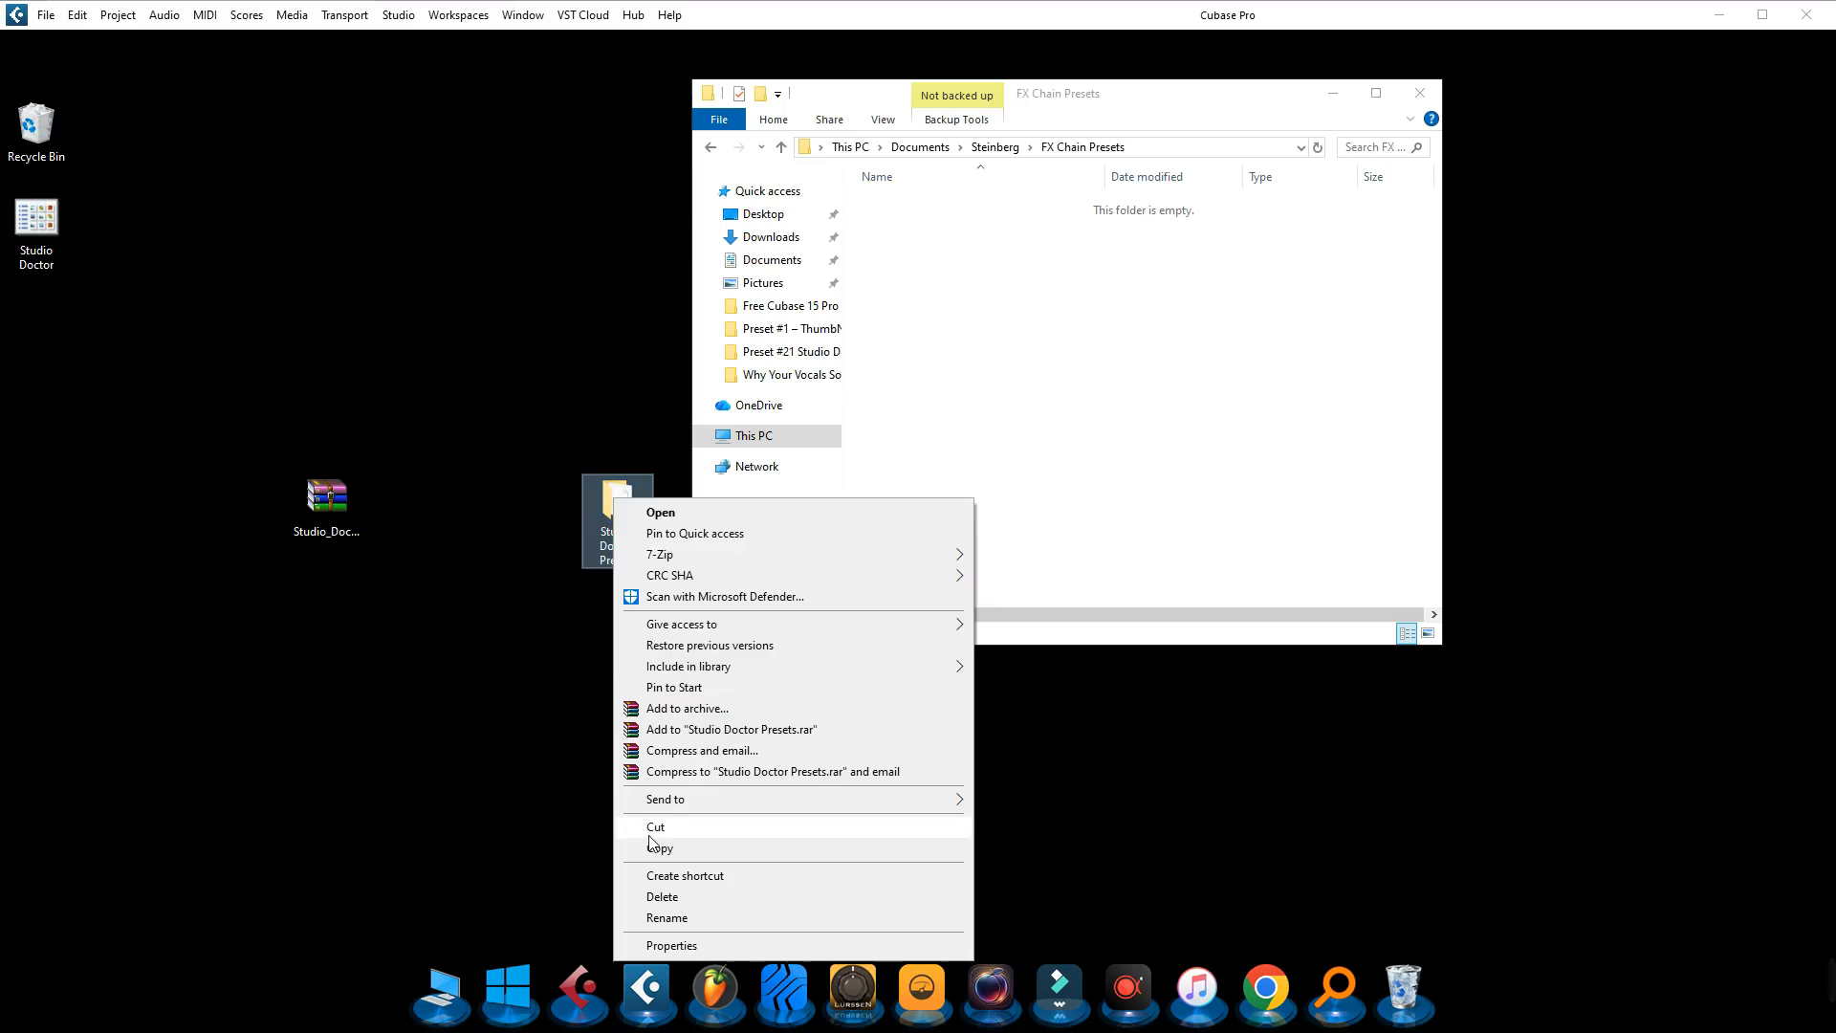
{"action": "left_click", "coordinate": [666, 849]}
{"action": "left_click", "coordinate": [988, 341]}
{"action": "right_click", "coordinate": [990, 334]}
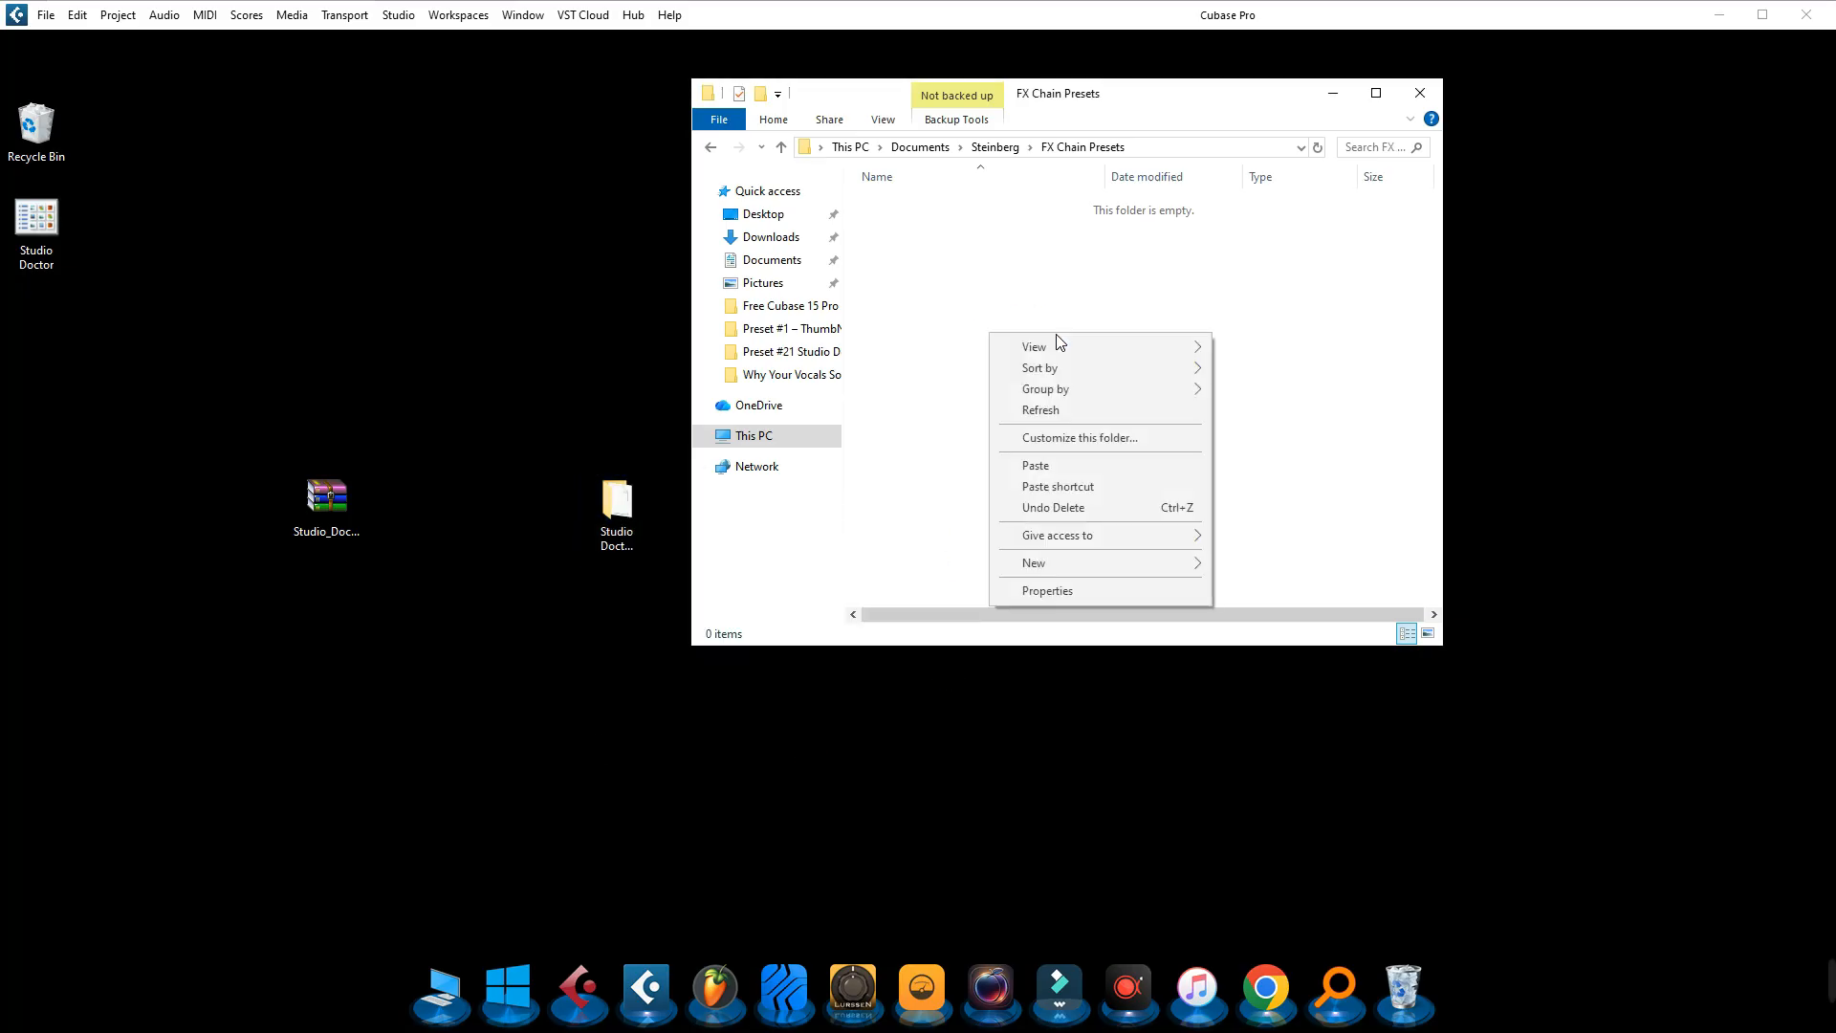
{"action": "left_click", "coordinate": [1047, 465]}
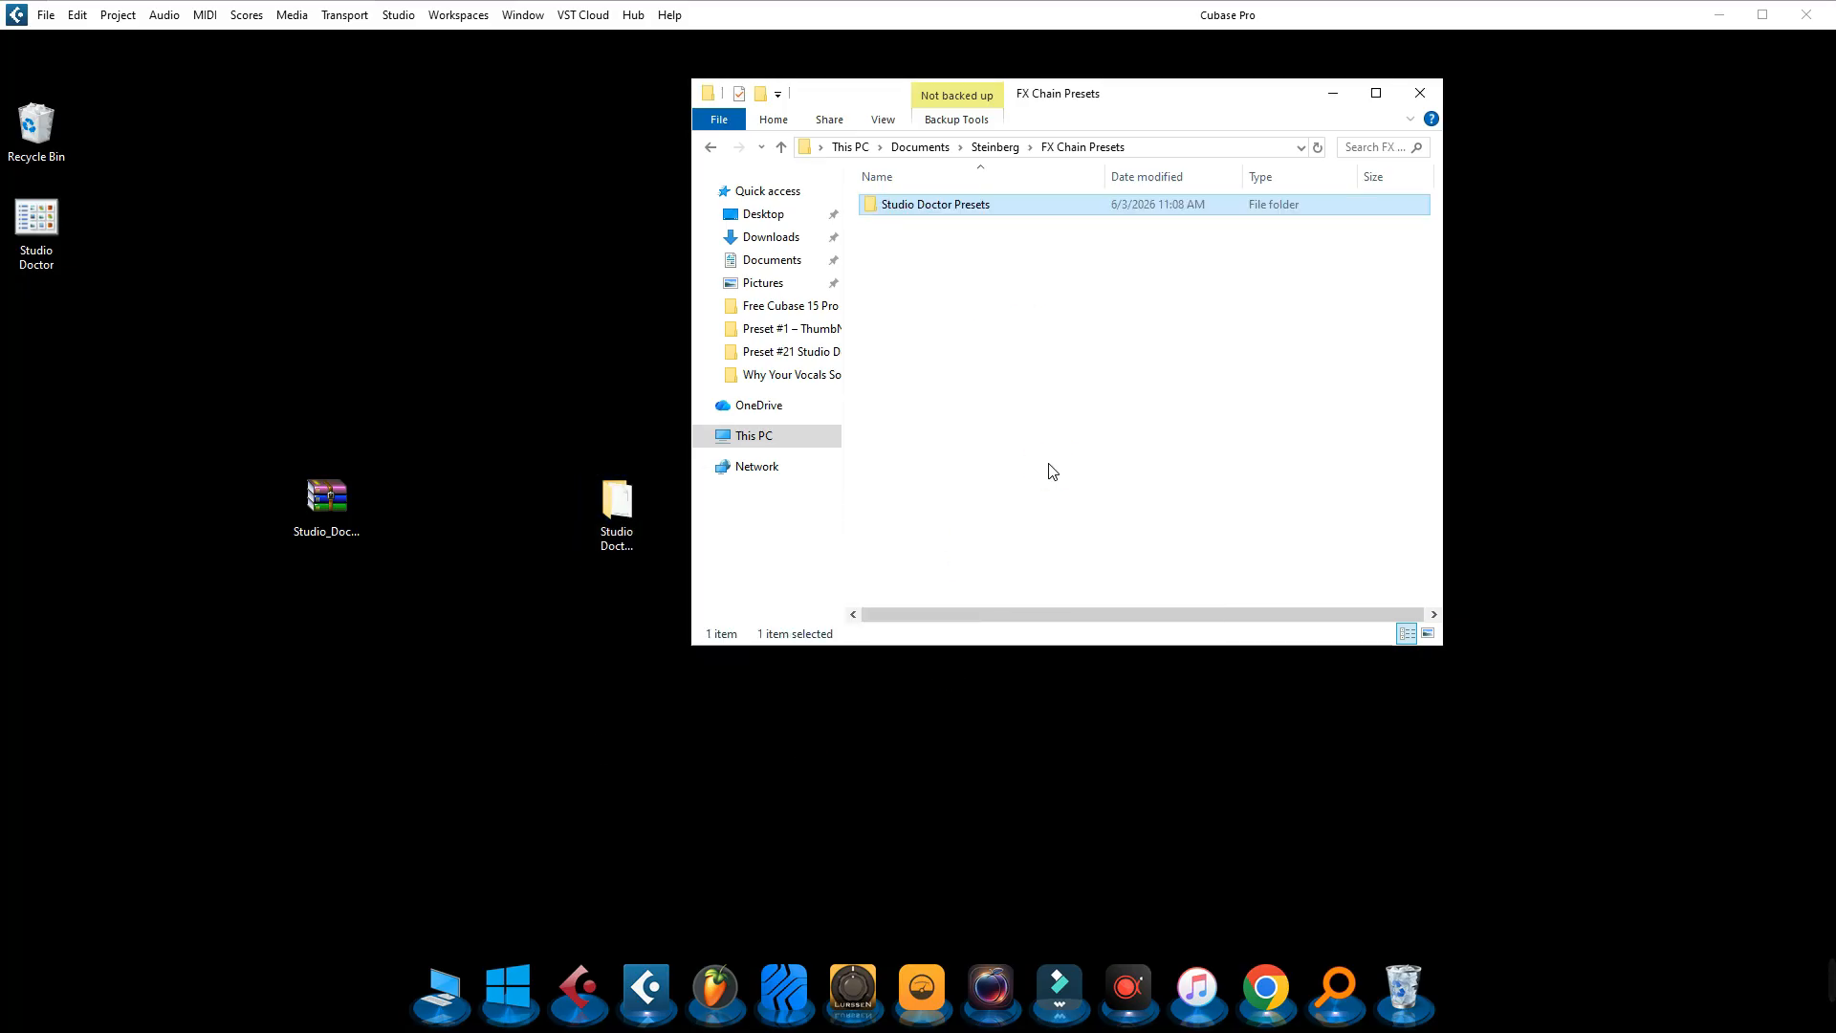
{"action": "left_click", "coordinate": [1334, 94]}
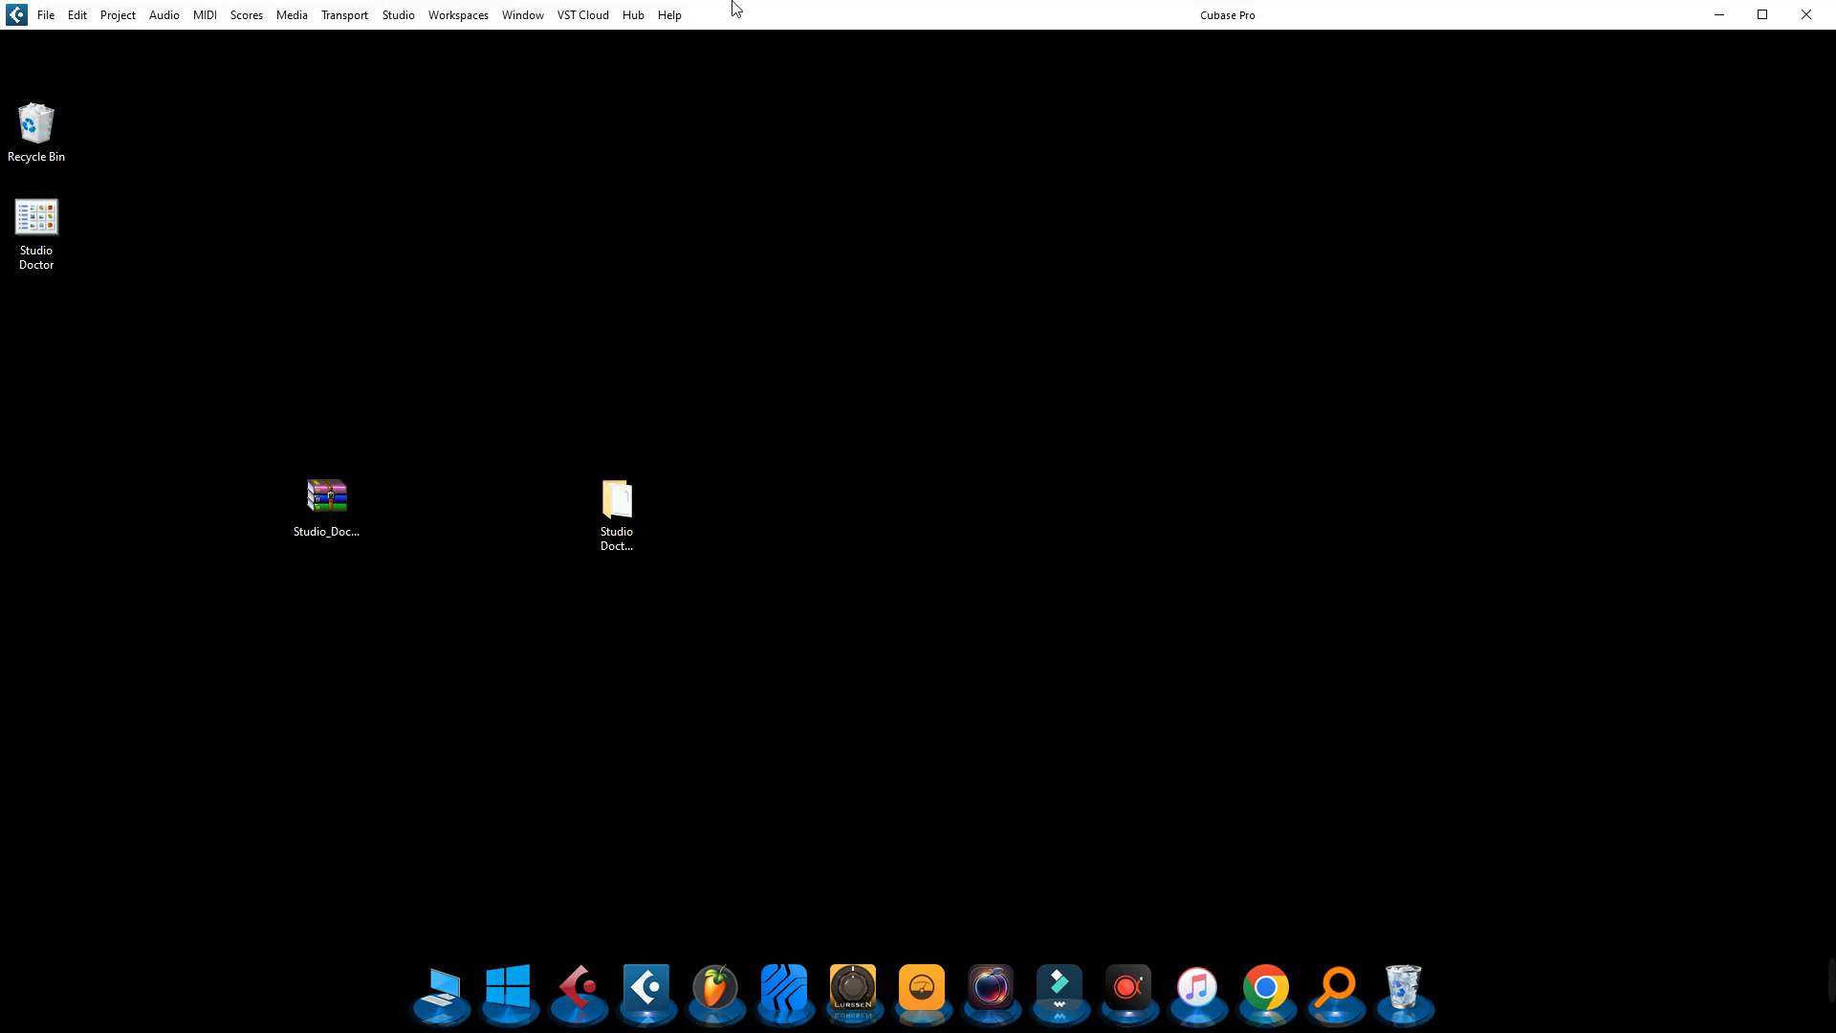
- Switch back to the Cubase project window
{"action": "left_click", "coordinate": [821, 245]}
{"action": "left_click", "coordinate": [820, 13]}
{"action": "left_click_drag", "start_coordinate": [1551, 15], "coordinate": [1541, 33]}
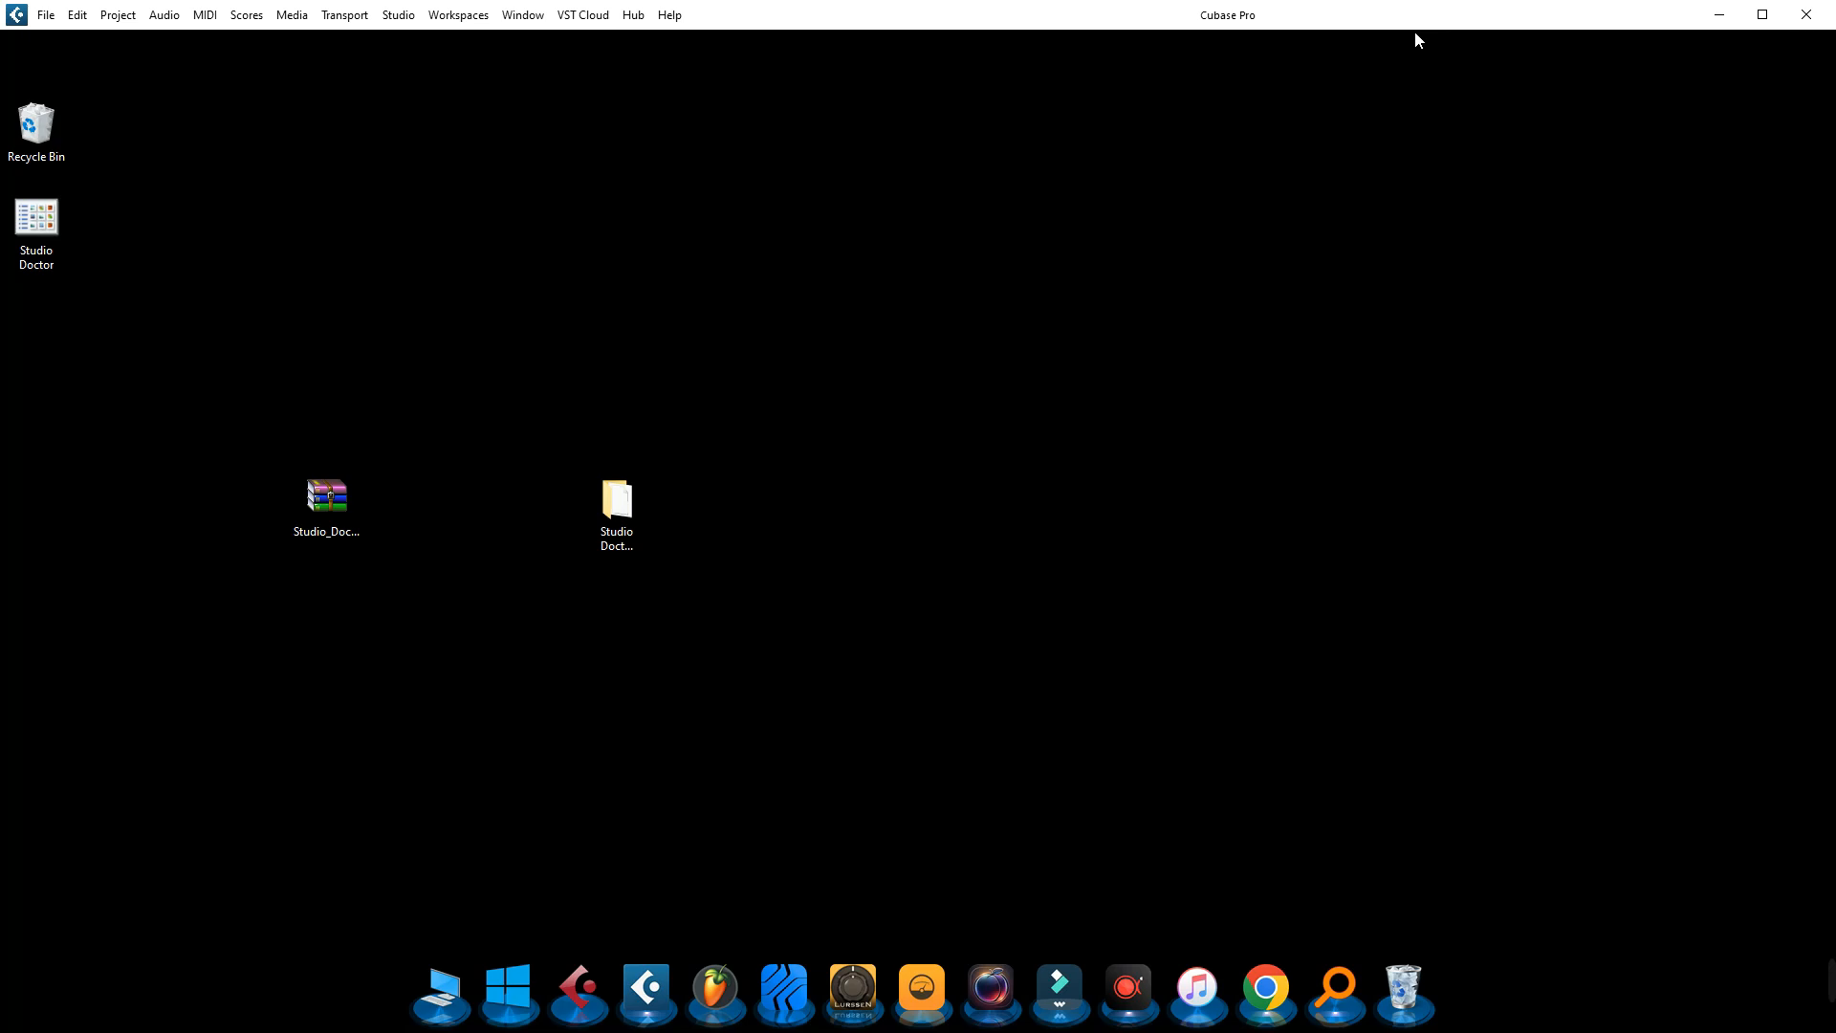
{"action": "left_click", "coordinate": [657, 950]}
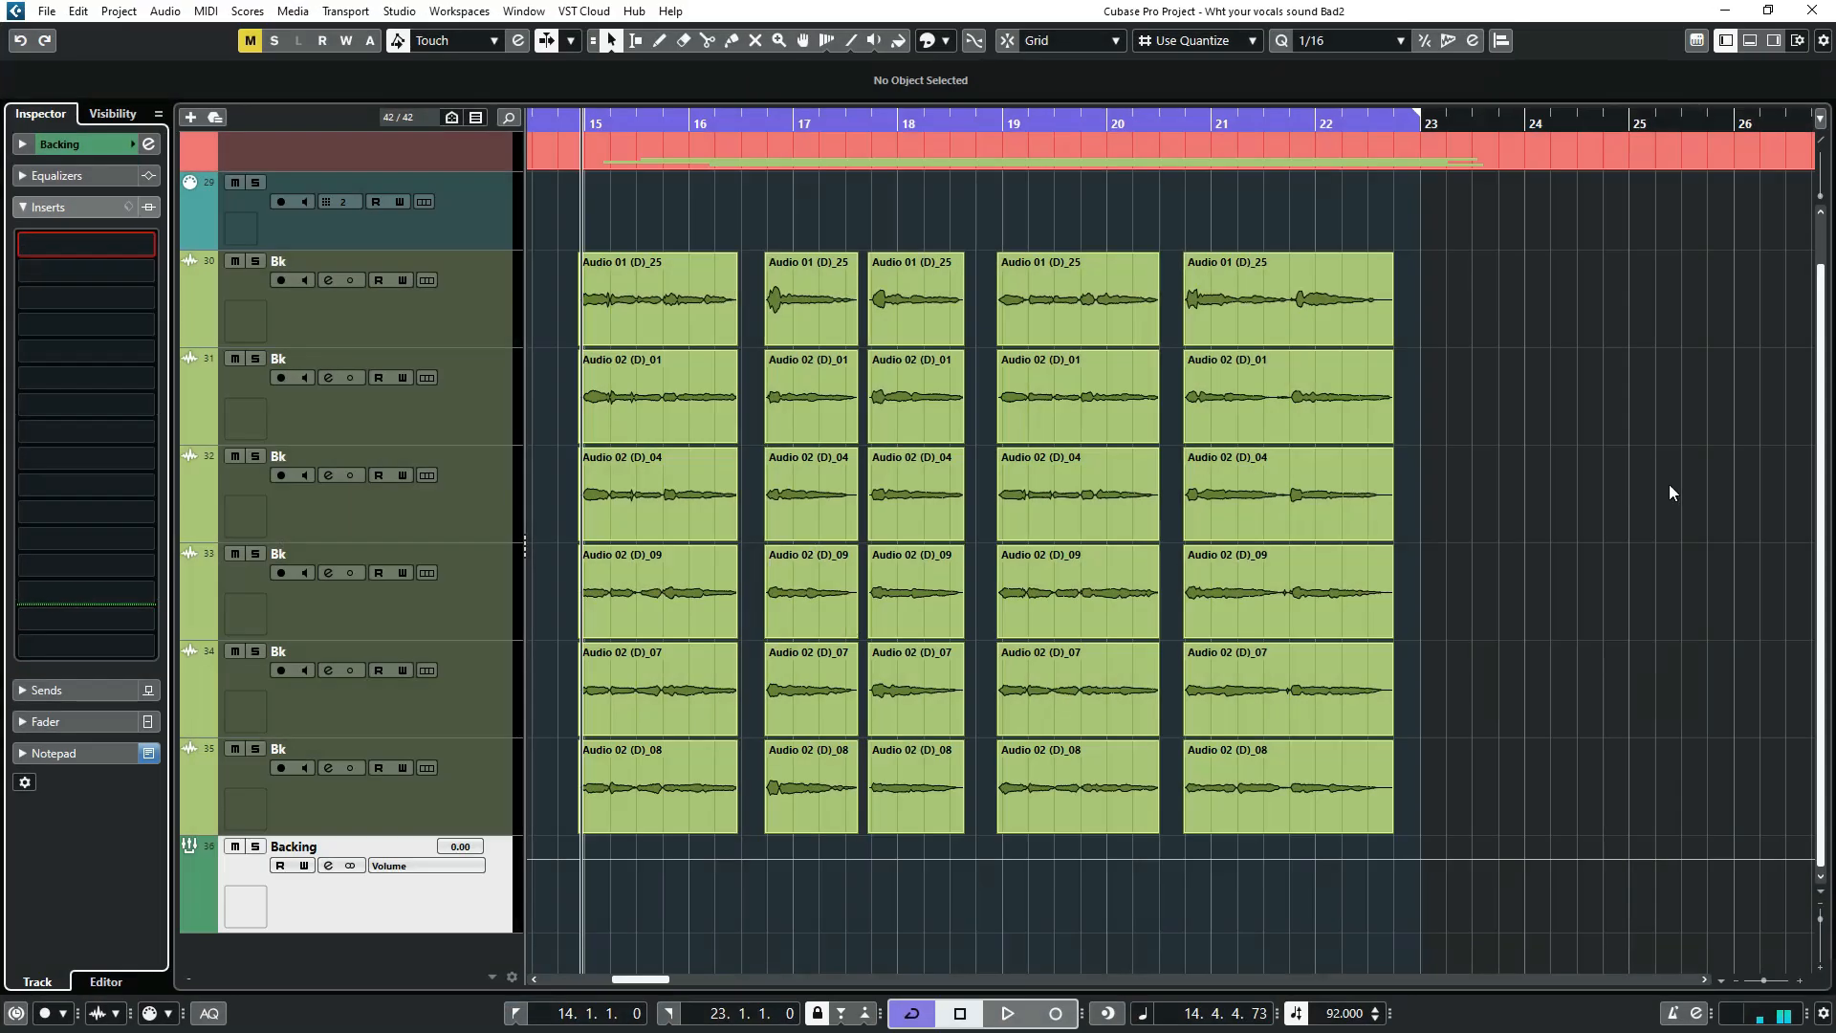
- Select the Backing track and open the FX chain preset browser for its inserts
{"action": "scroll", "coordinate": [813, 425], "scroll_direction": "up", "scroll_amount": 1}
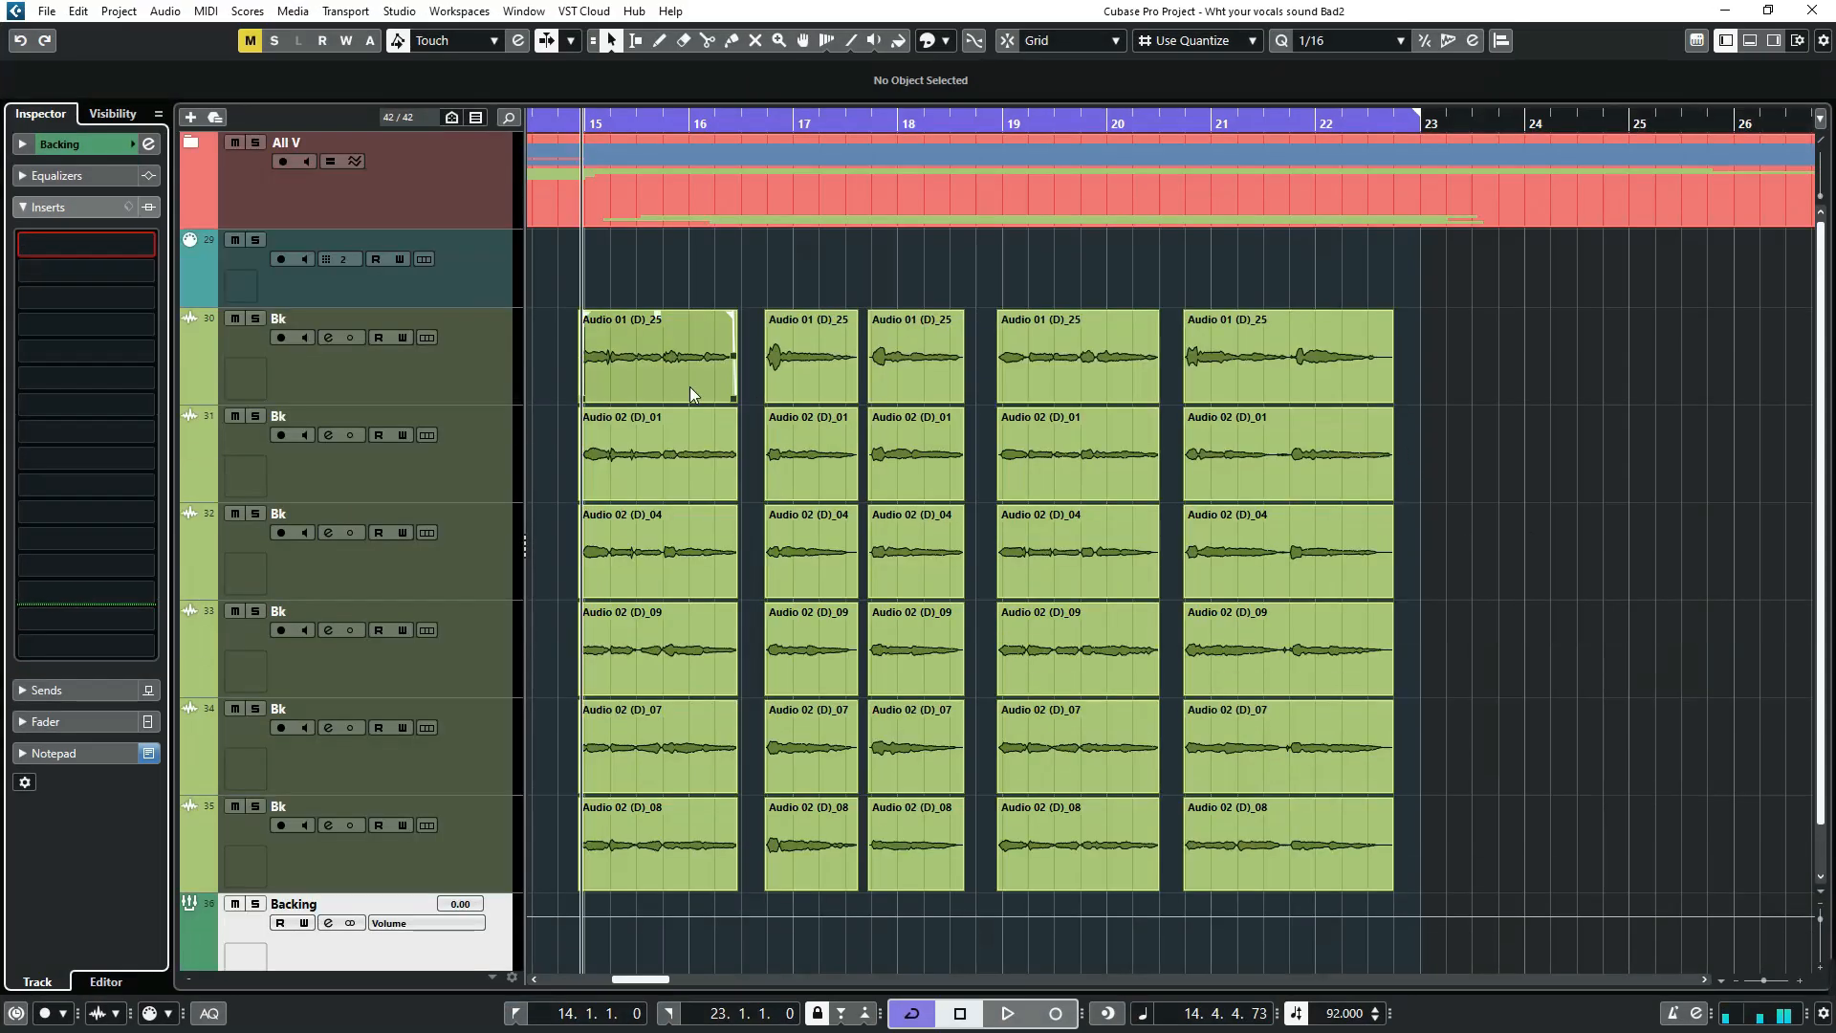
{"action": "scroll", "coordinate": [620, 287], "scroll_direction": "down", "scroll_amount": 1}
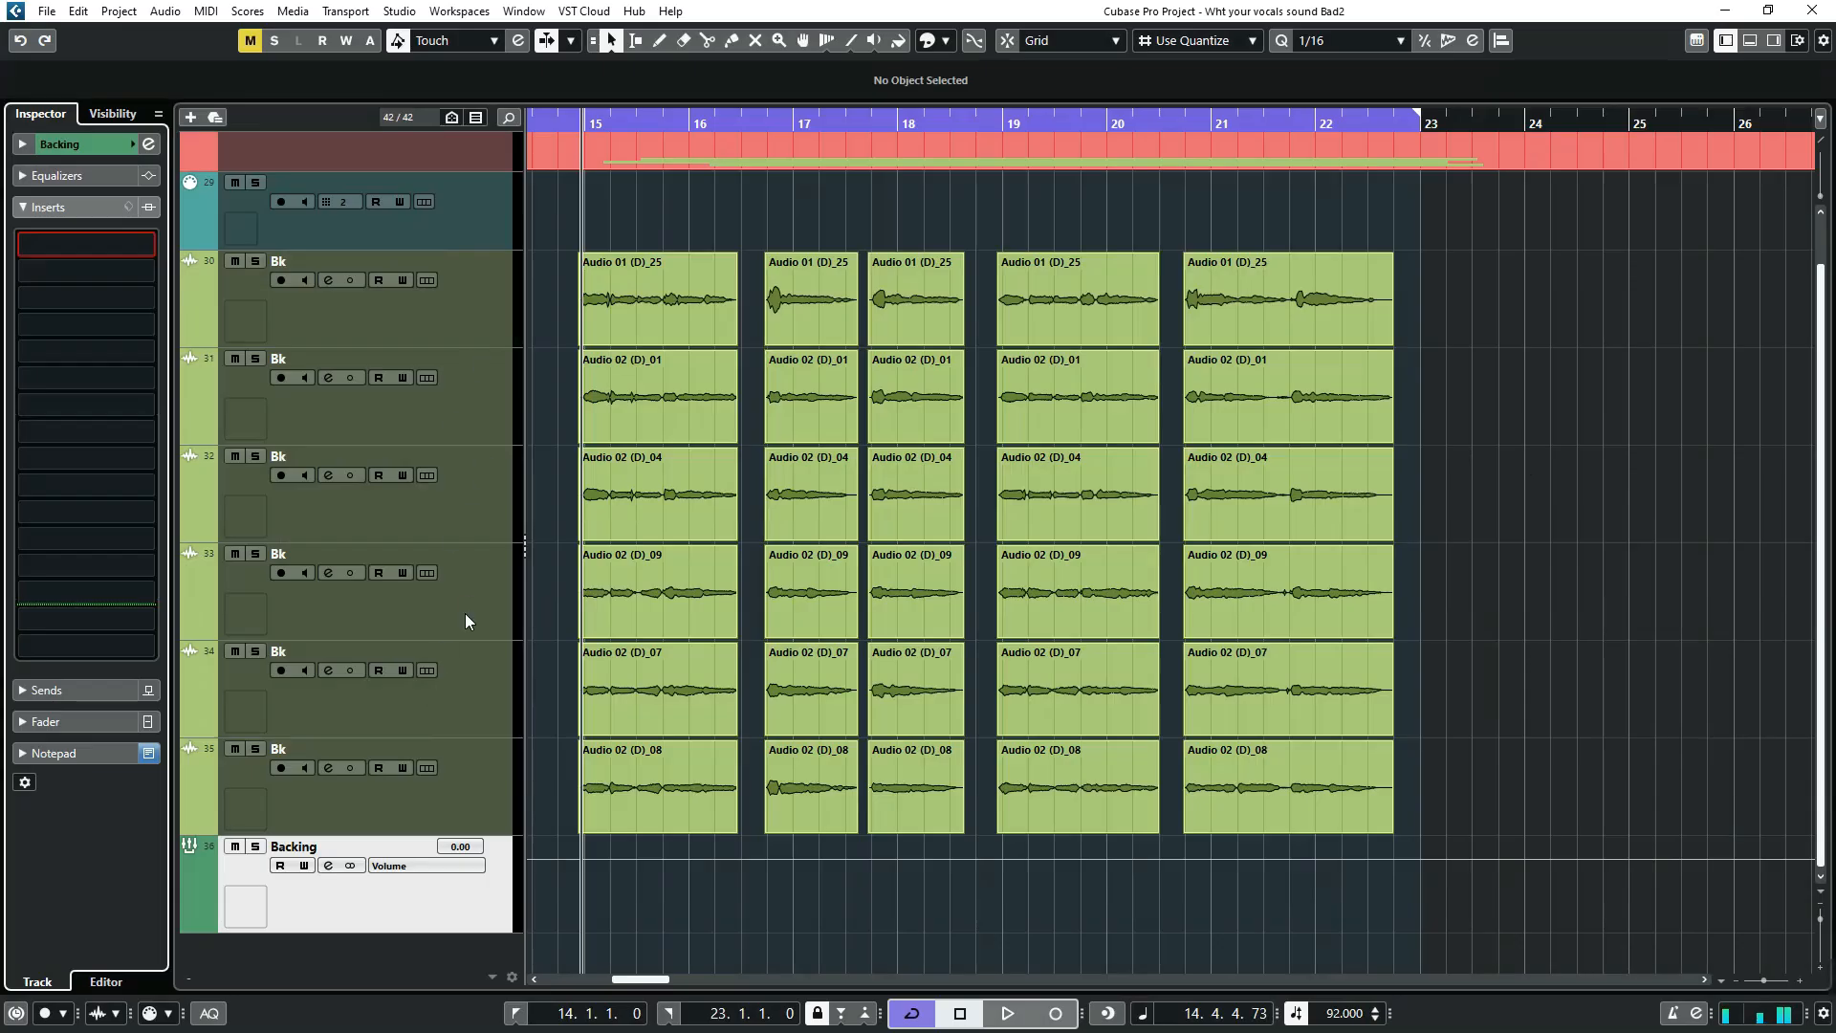
{"action": "left_click", "coordinate": [362, 908]}
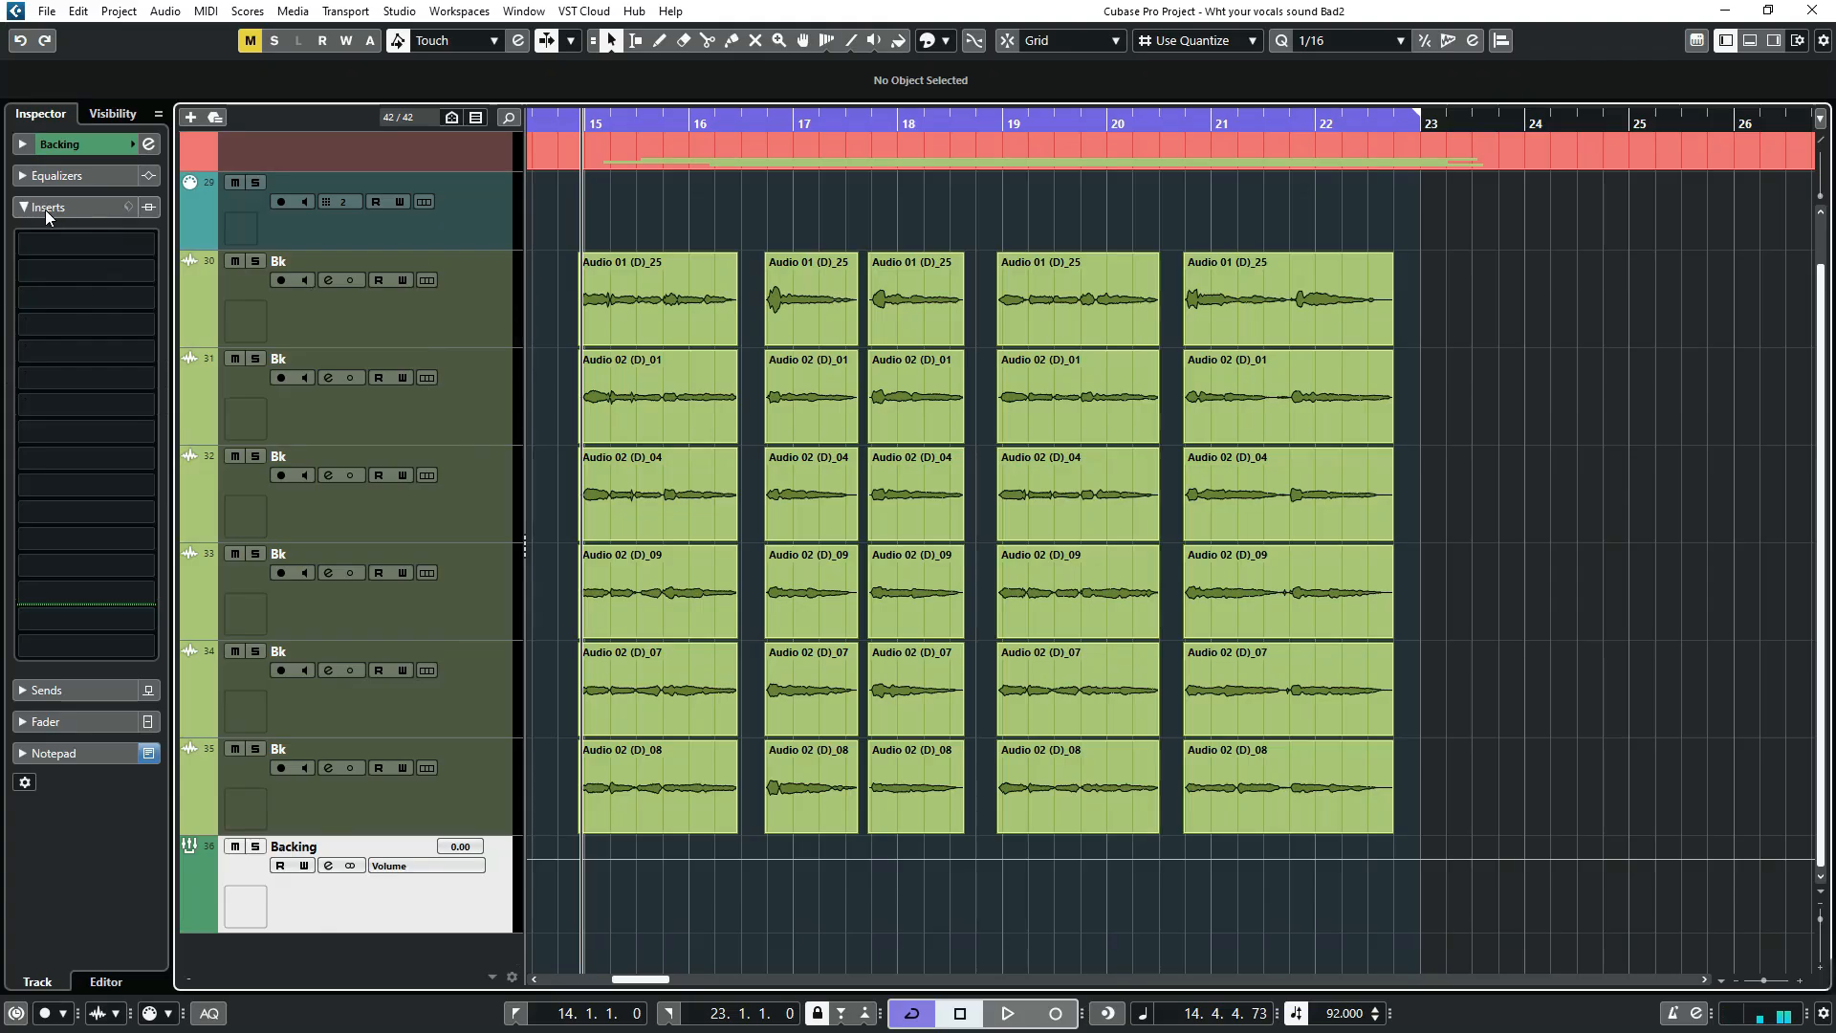
{"action": "left_click", "coordinate": [129, 207]}
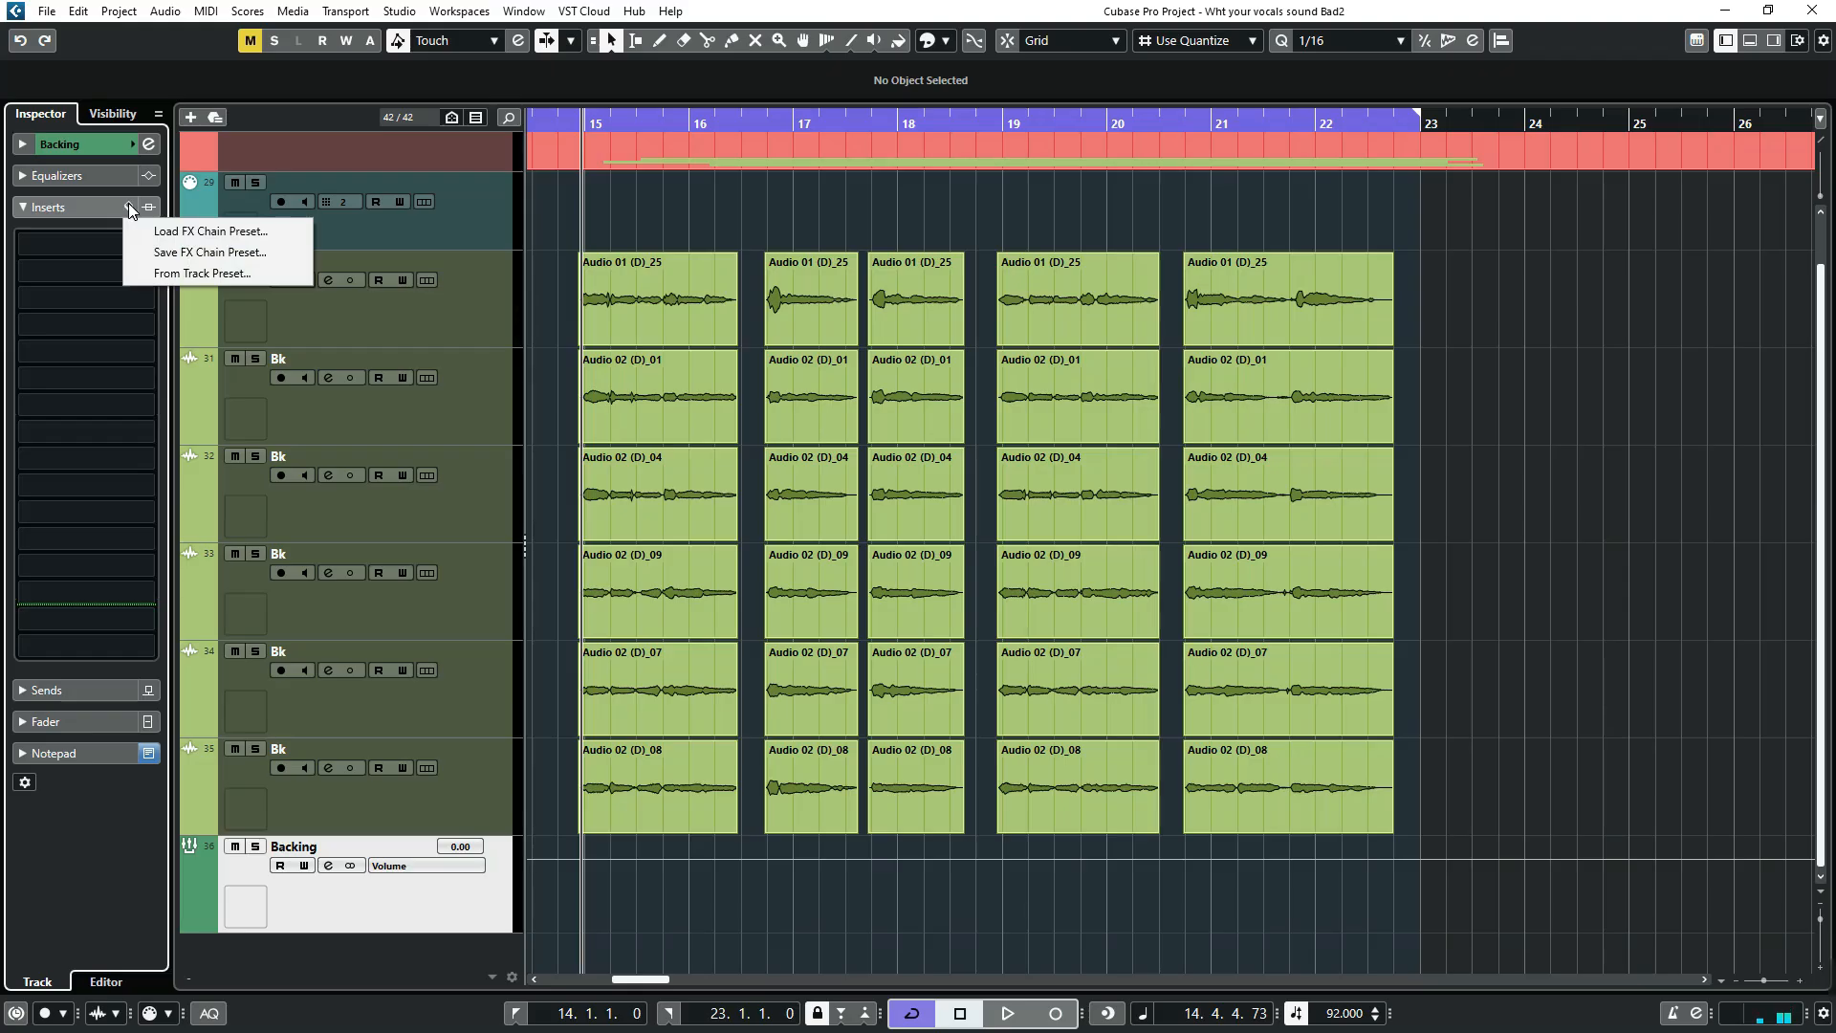
{"action": "left_click", "coordinate": [220, 233]}
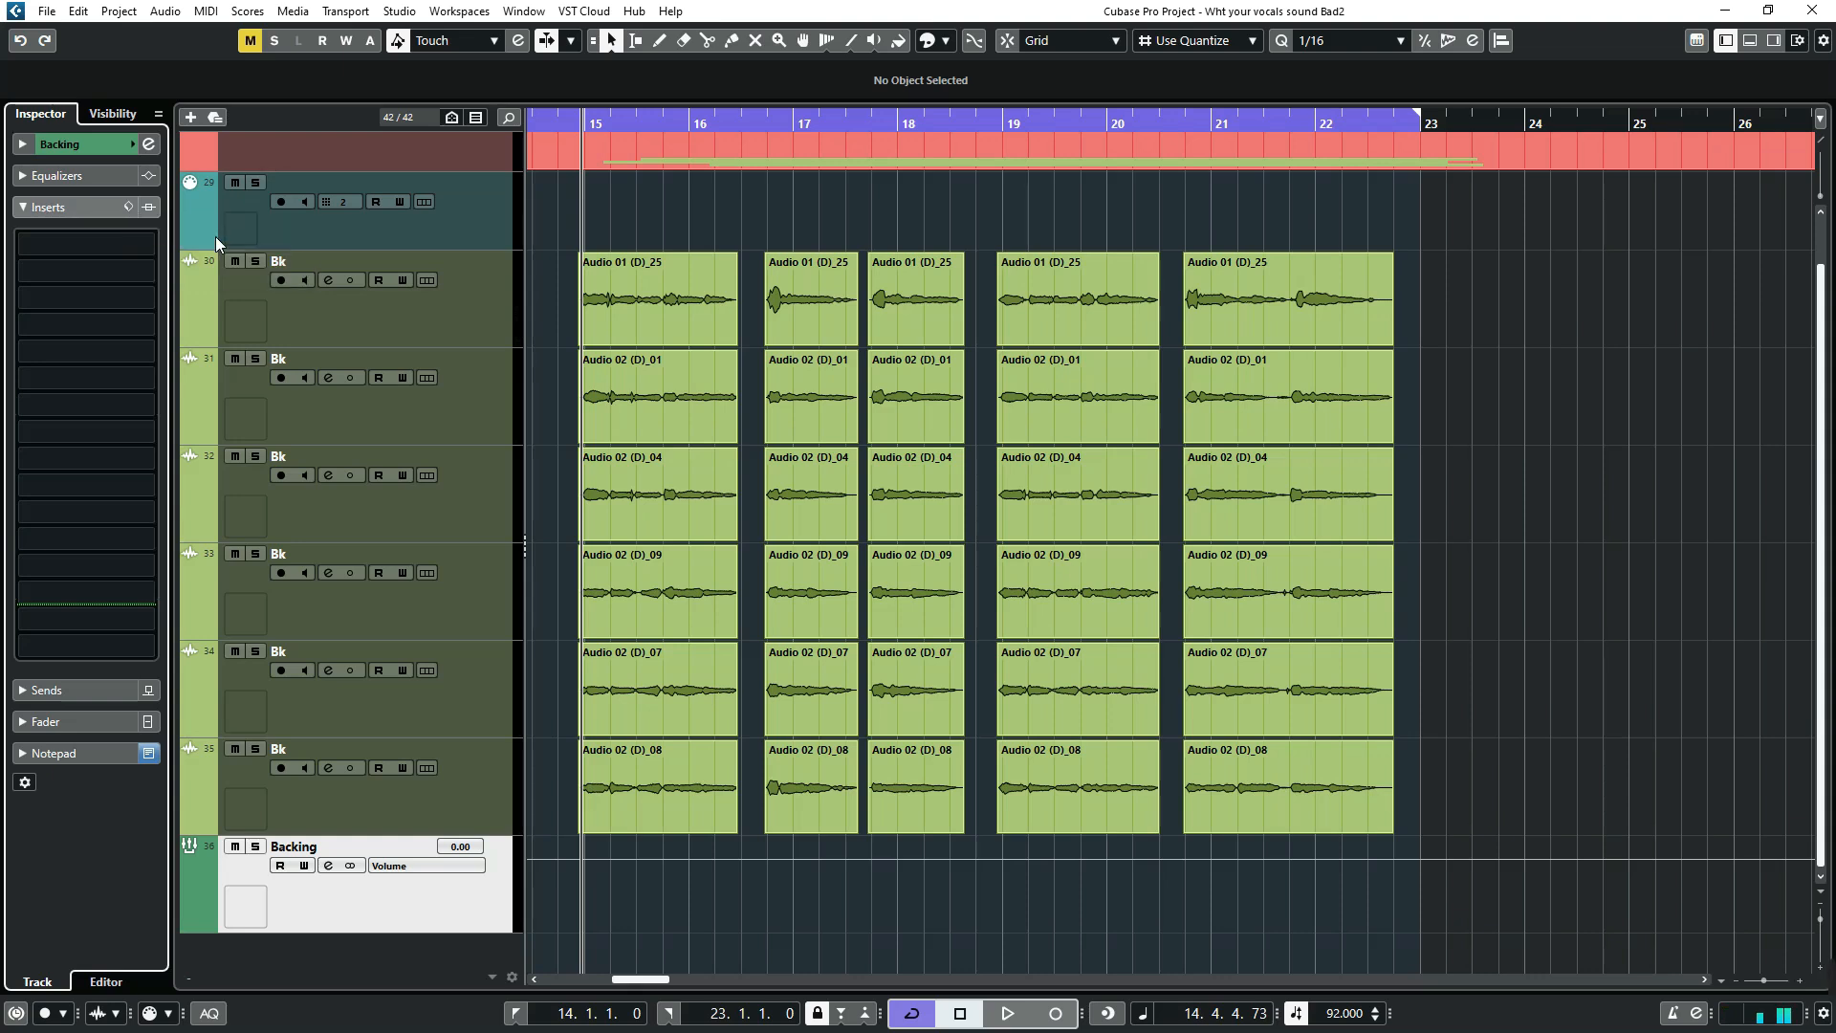
{"action": "left_click_drag", "start_coordinate": [1524, 300], "coordinate": [1148, 275]}
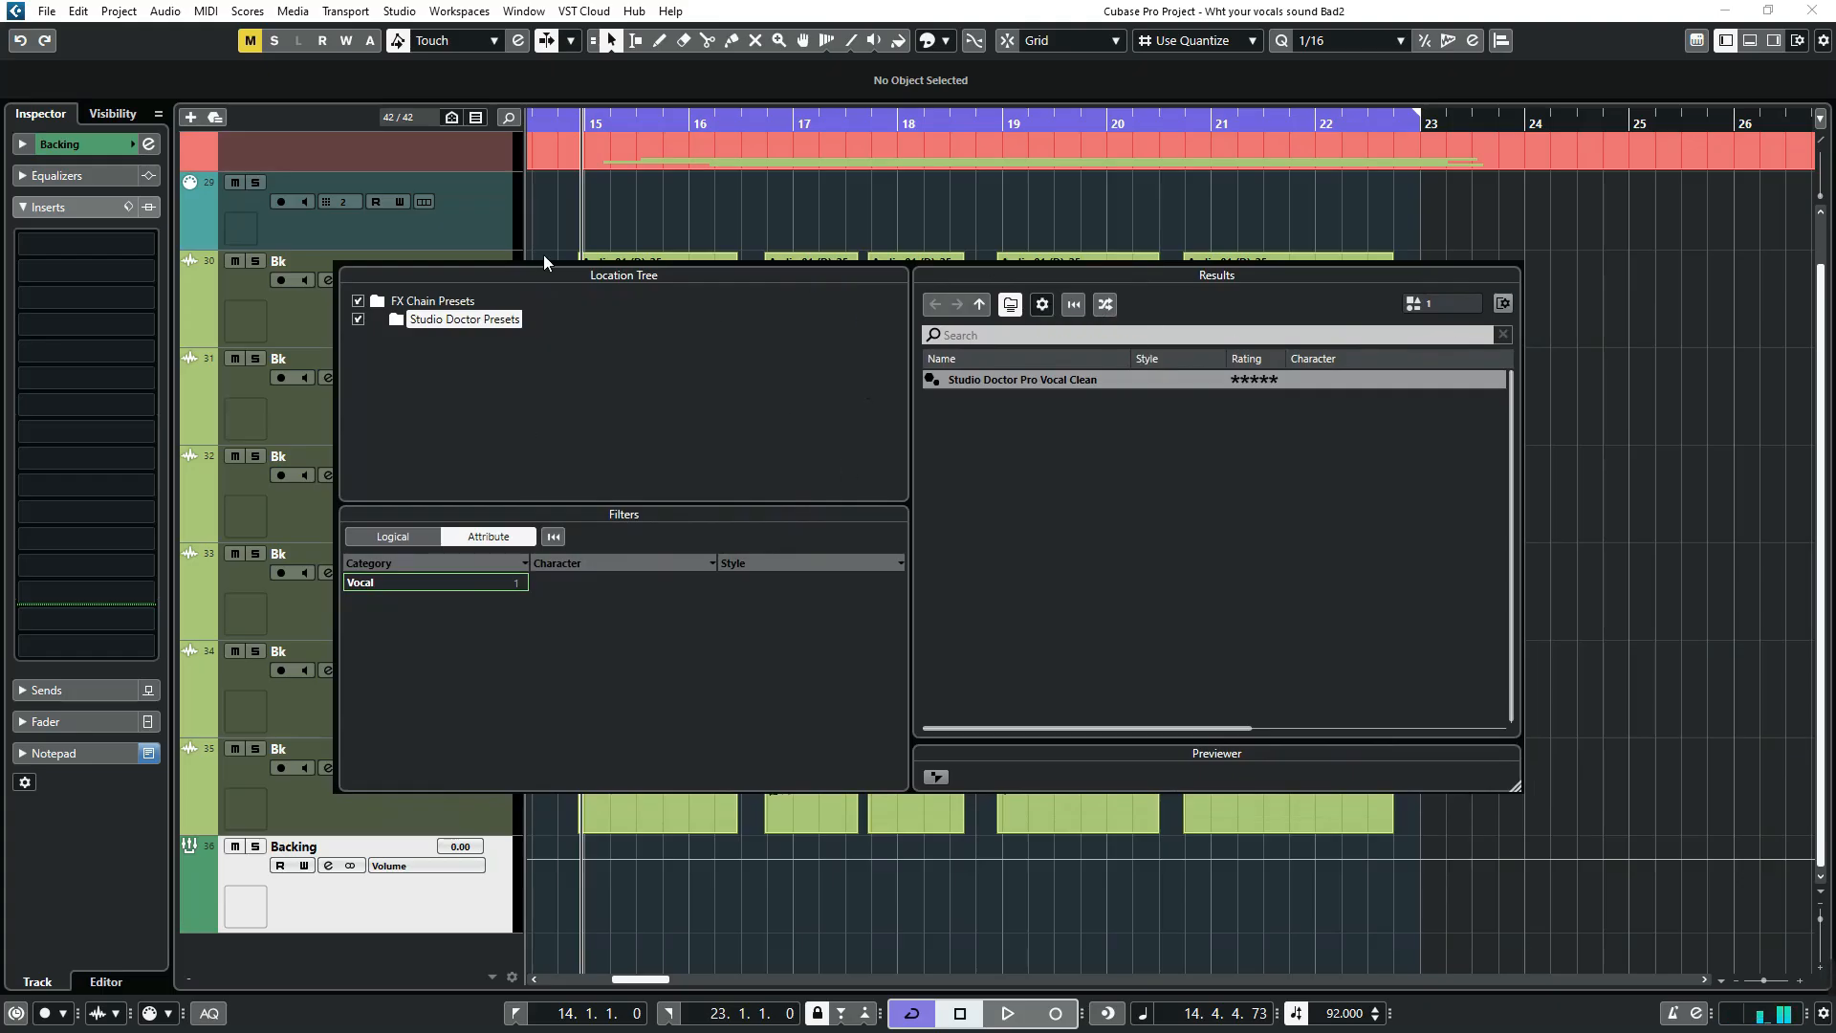
- Hide the Location Tree in the preset browser's window layout, show it again, and close the layout setup
{"action": "left_click", "coordinate": [1502, 303]}
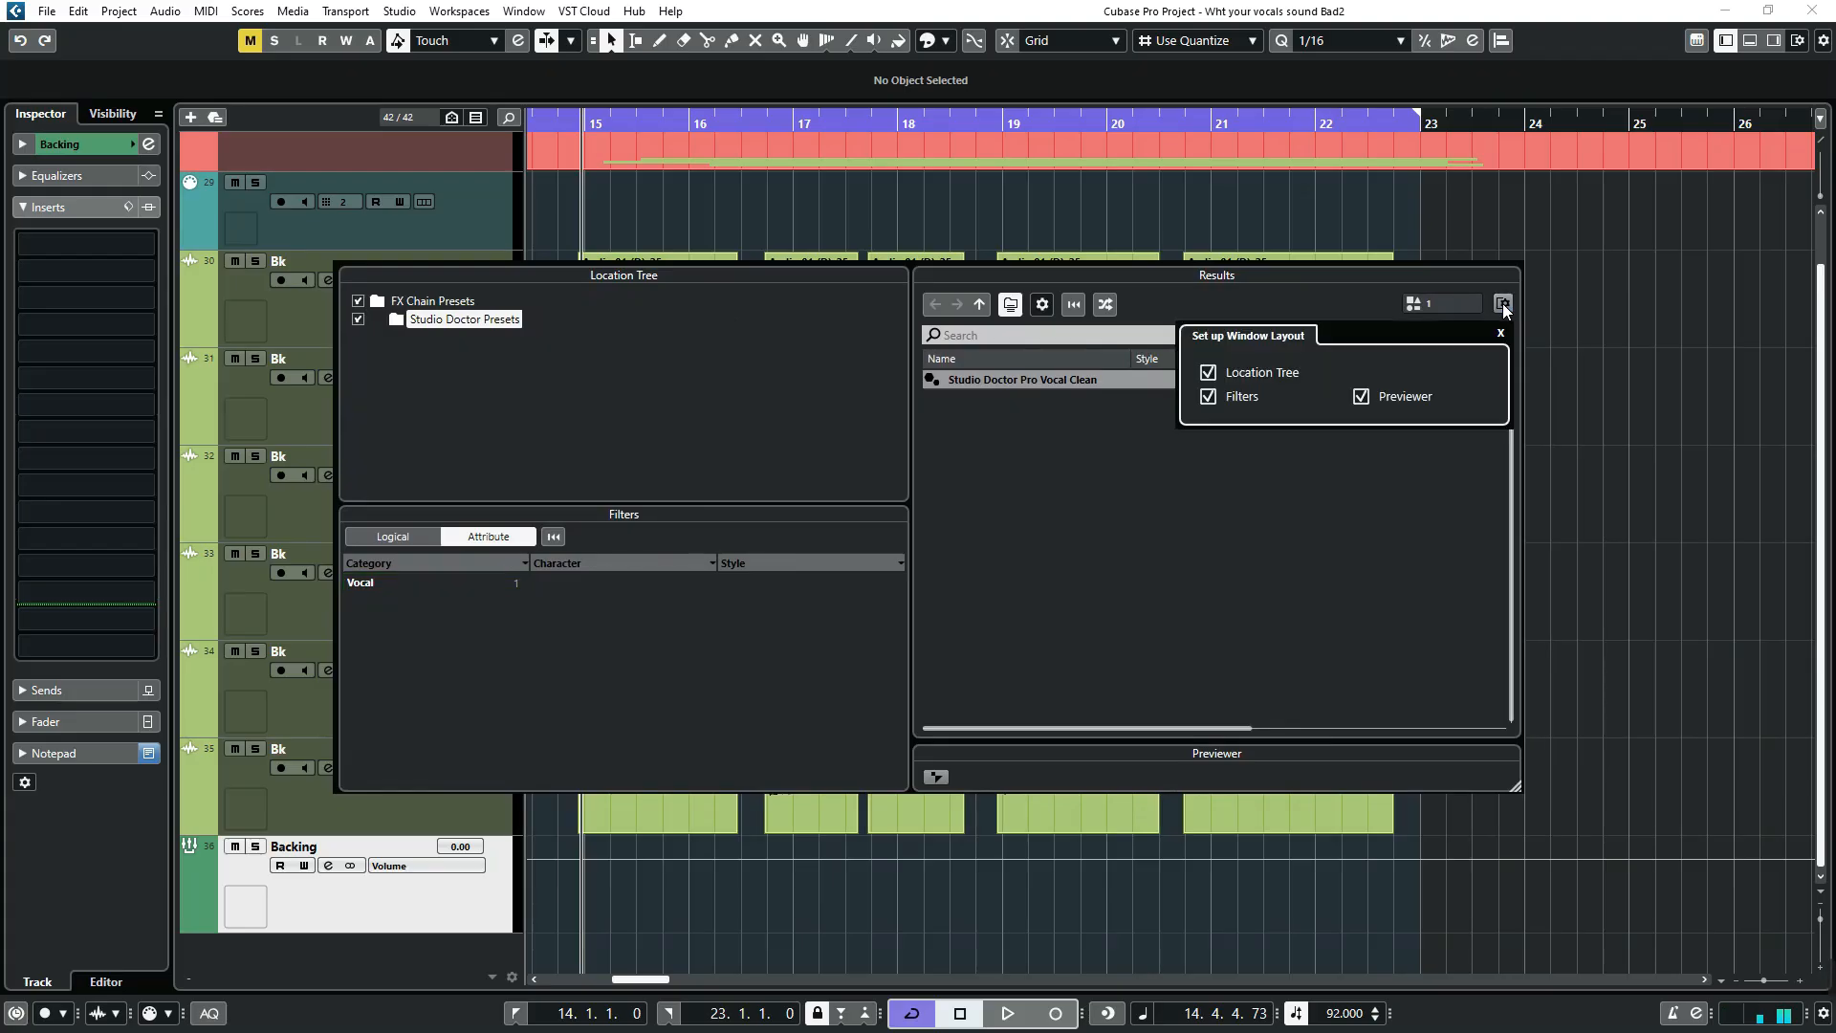
{"action": "left_click", "coordinate": [1207, 372]}
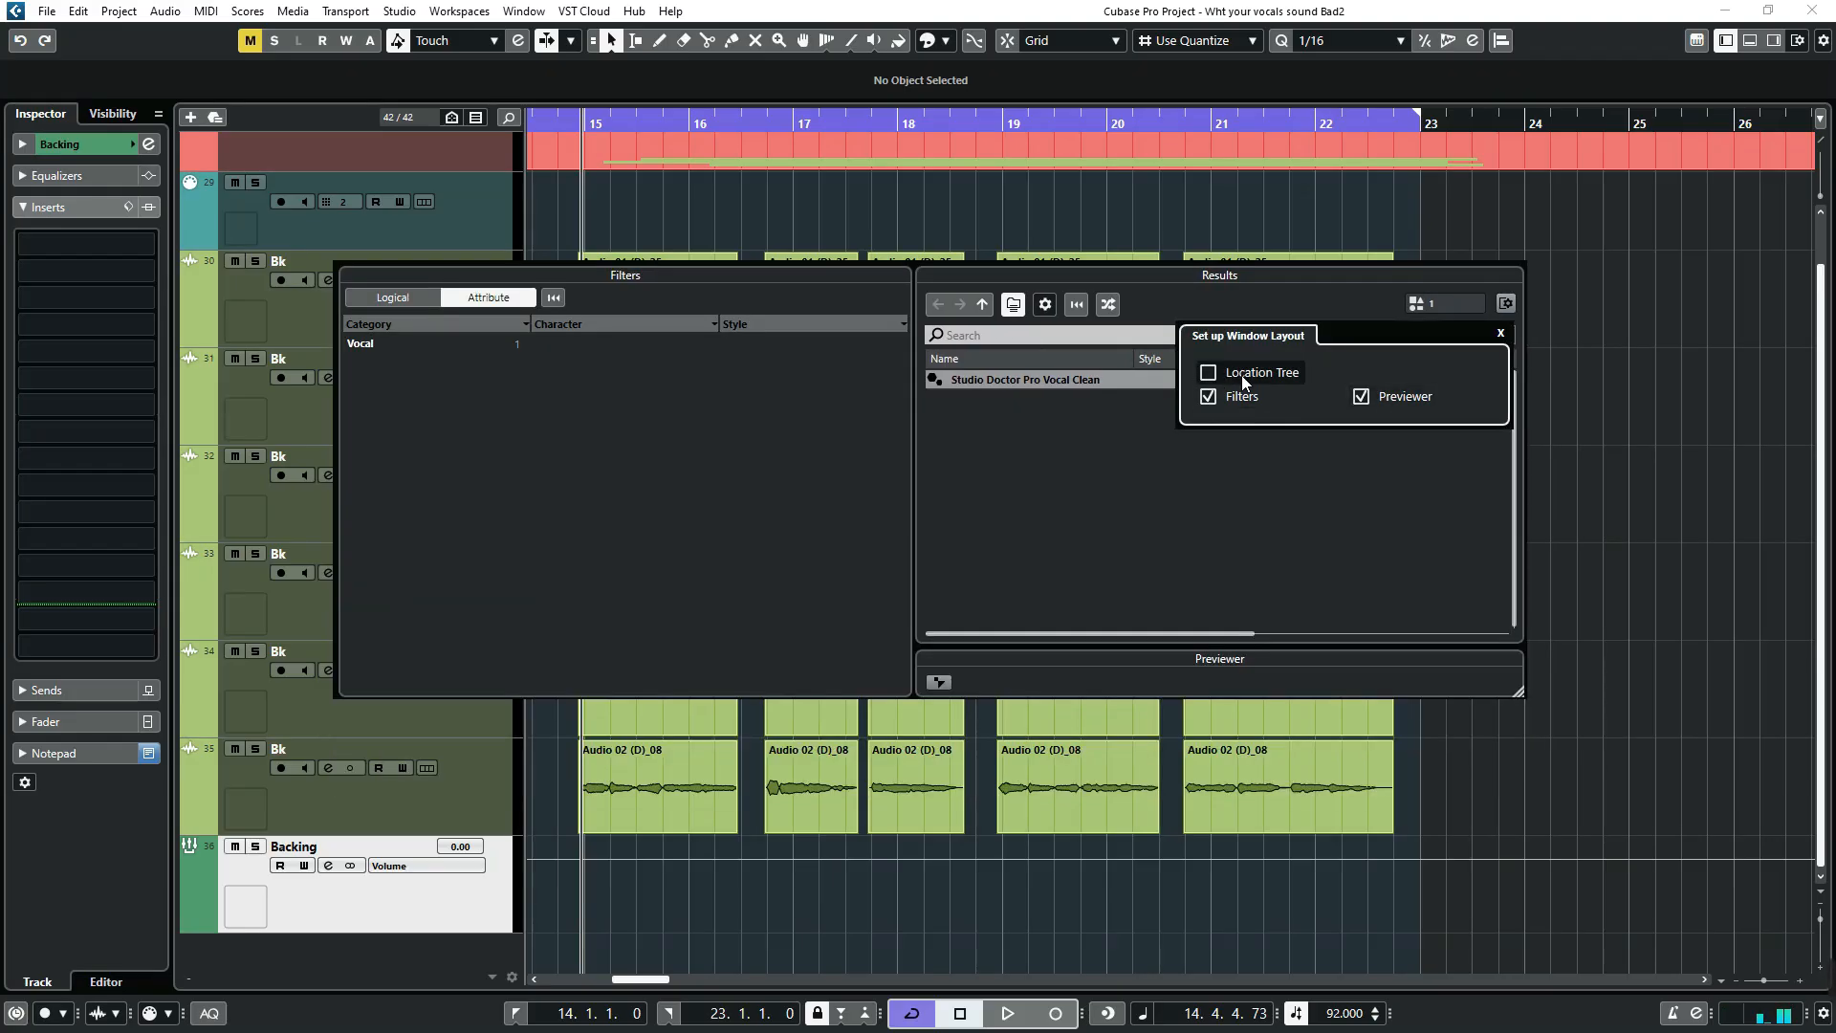
{"action": "left_click", "coordinate": [1208, 373]}
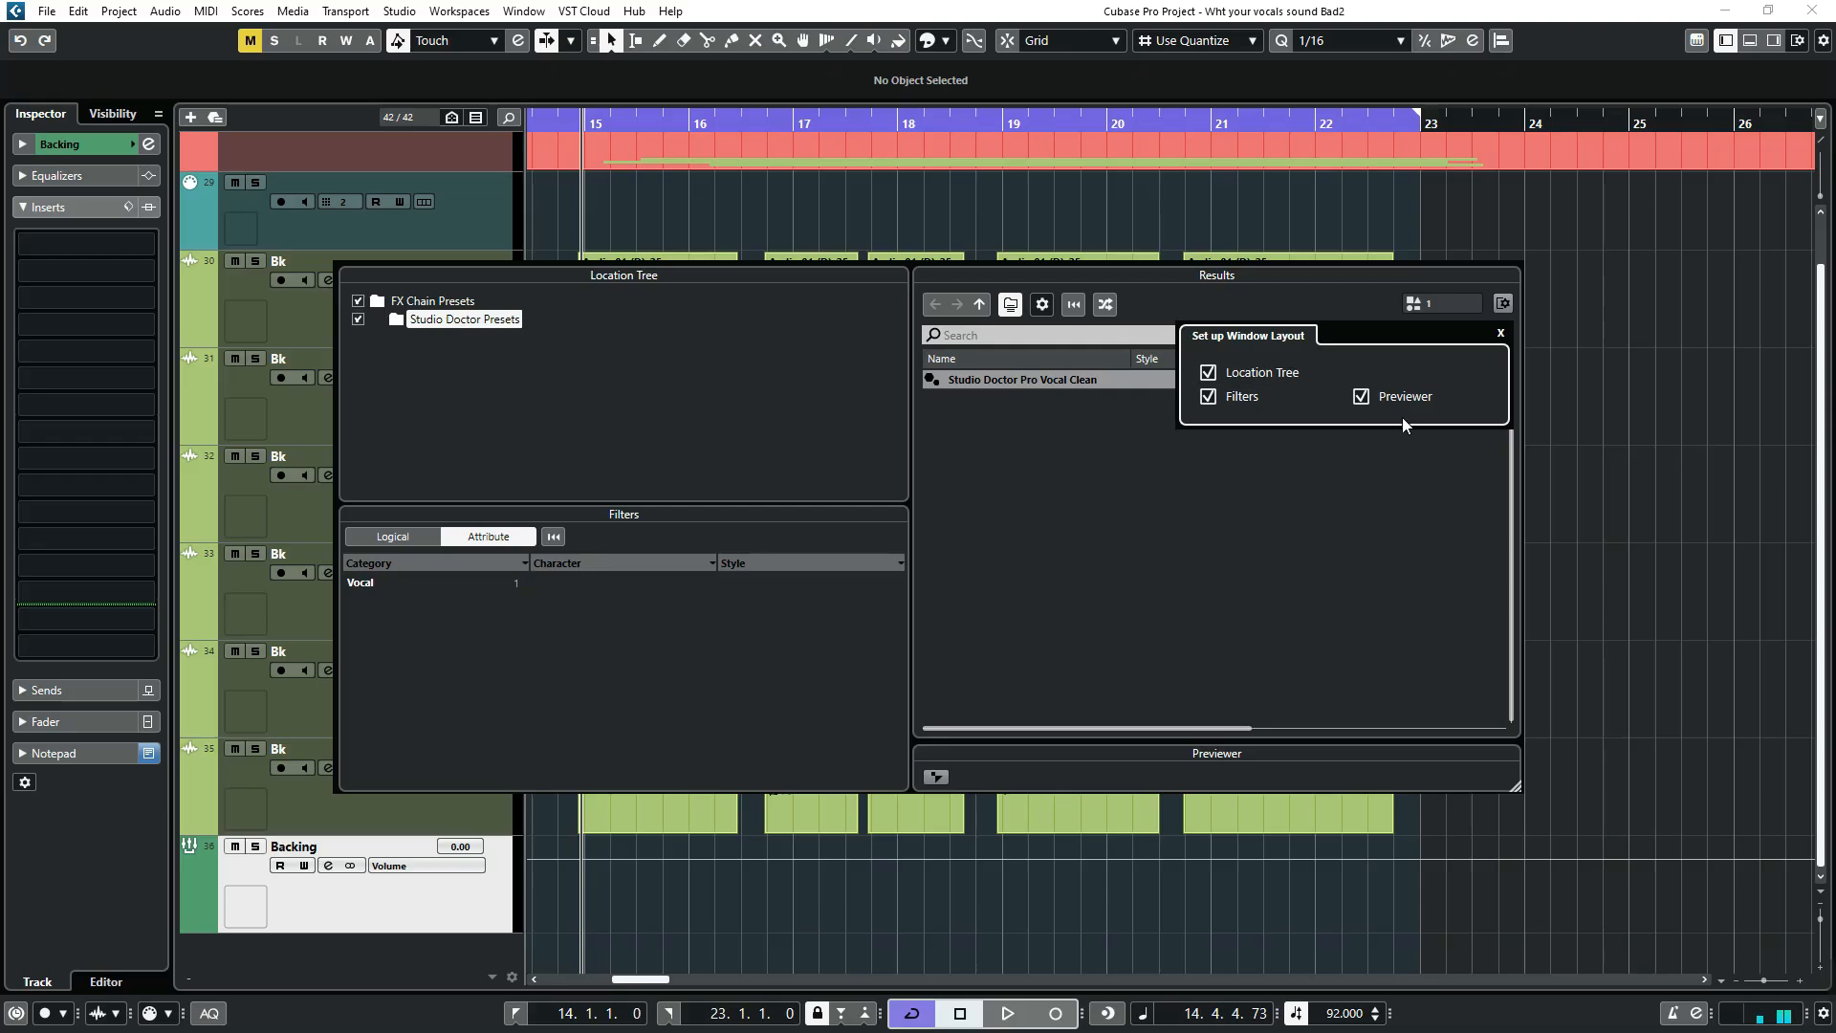
{"action": "left_click", "coordinate": [1500, 334]}
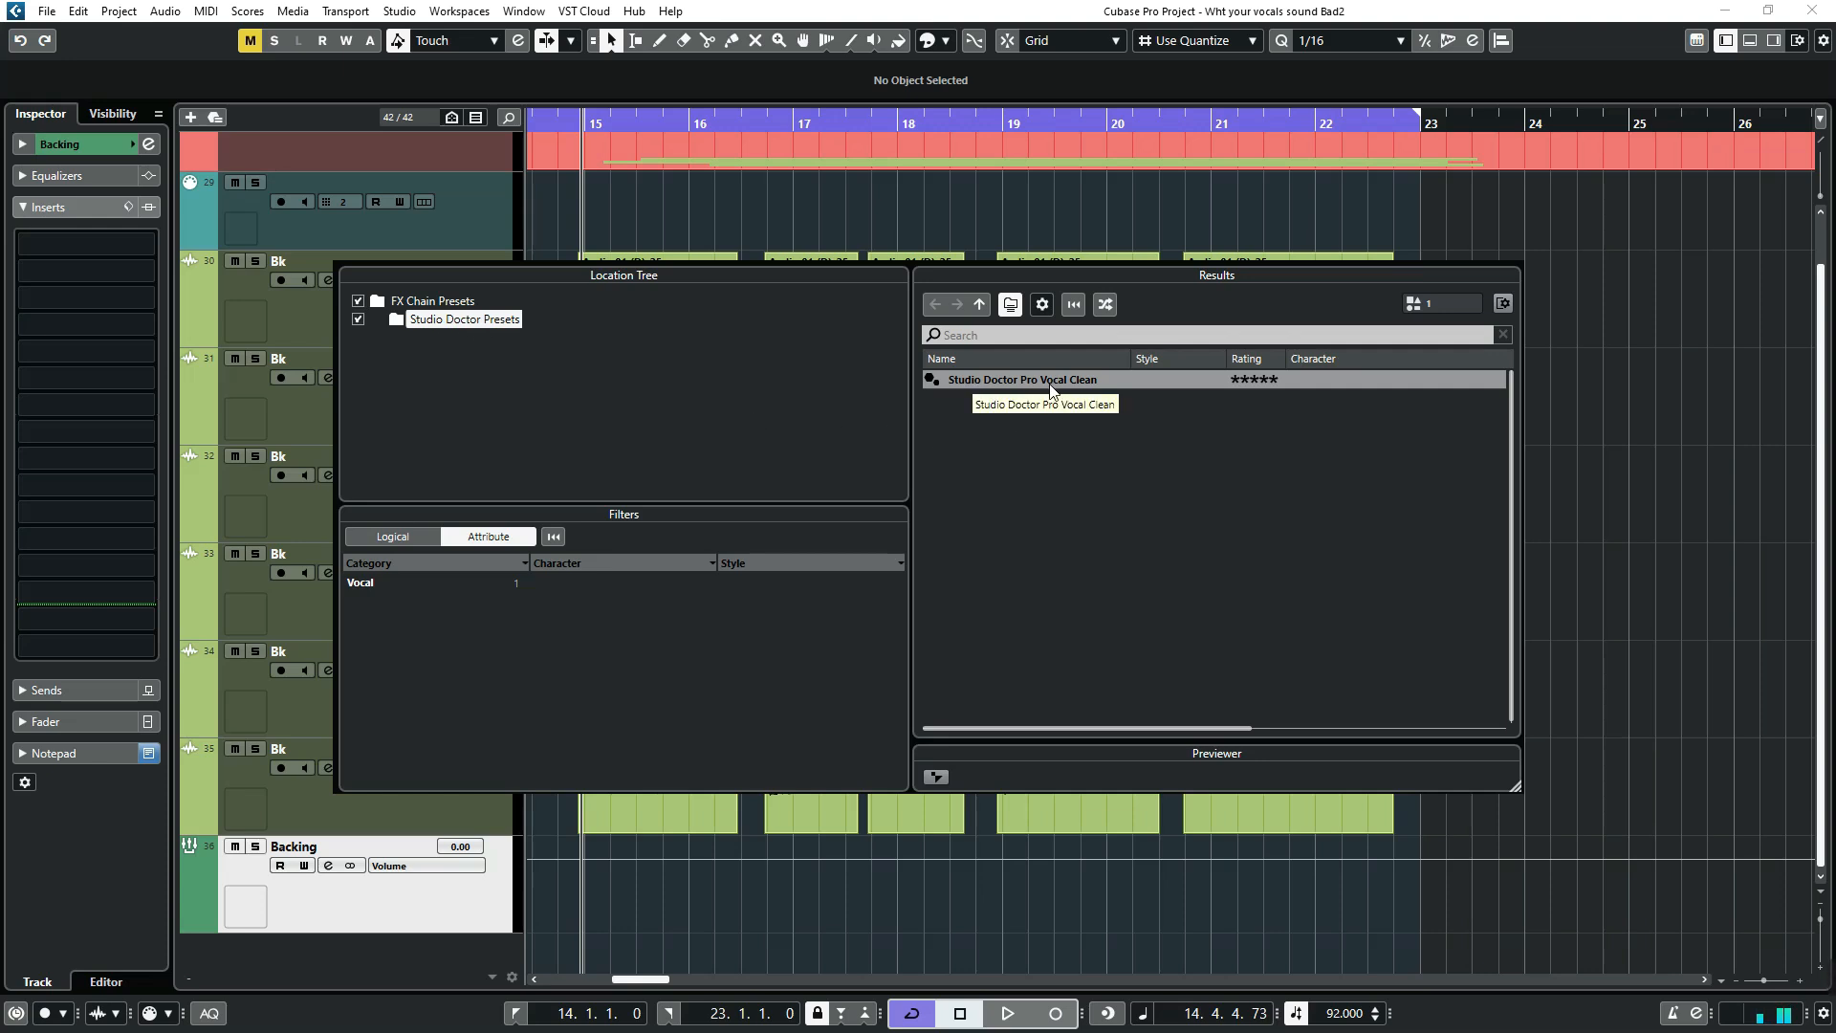
- Load the Studio Doctor Pro Vocal Clean FX chain preset onto the Backing track and close the preset browser
{"action": "left_click", "coordinate": [1084, 383]}
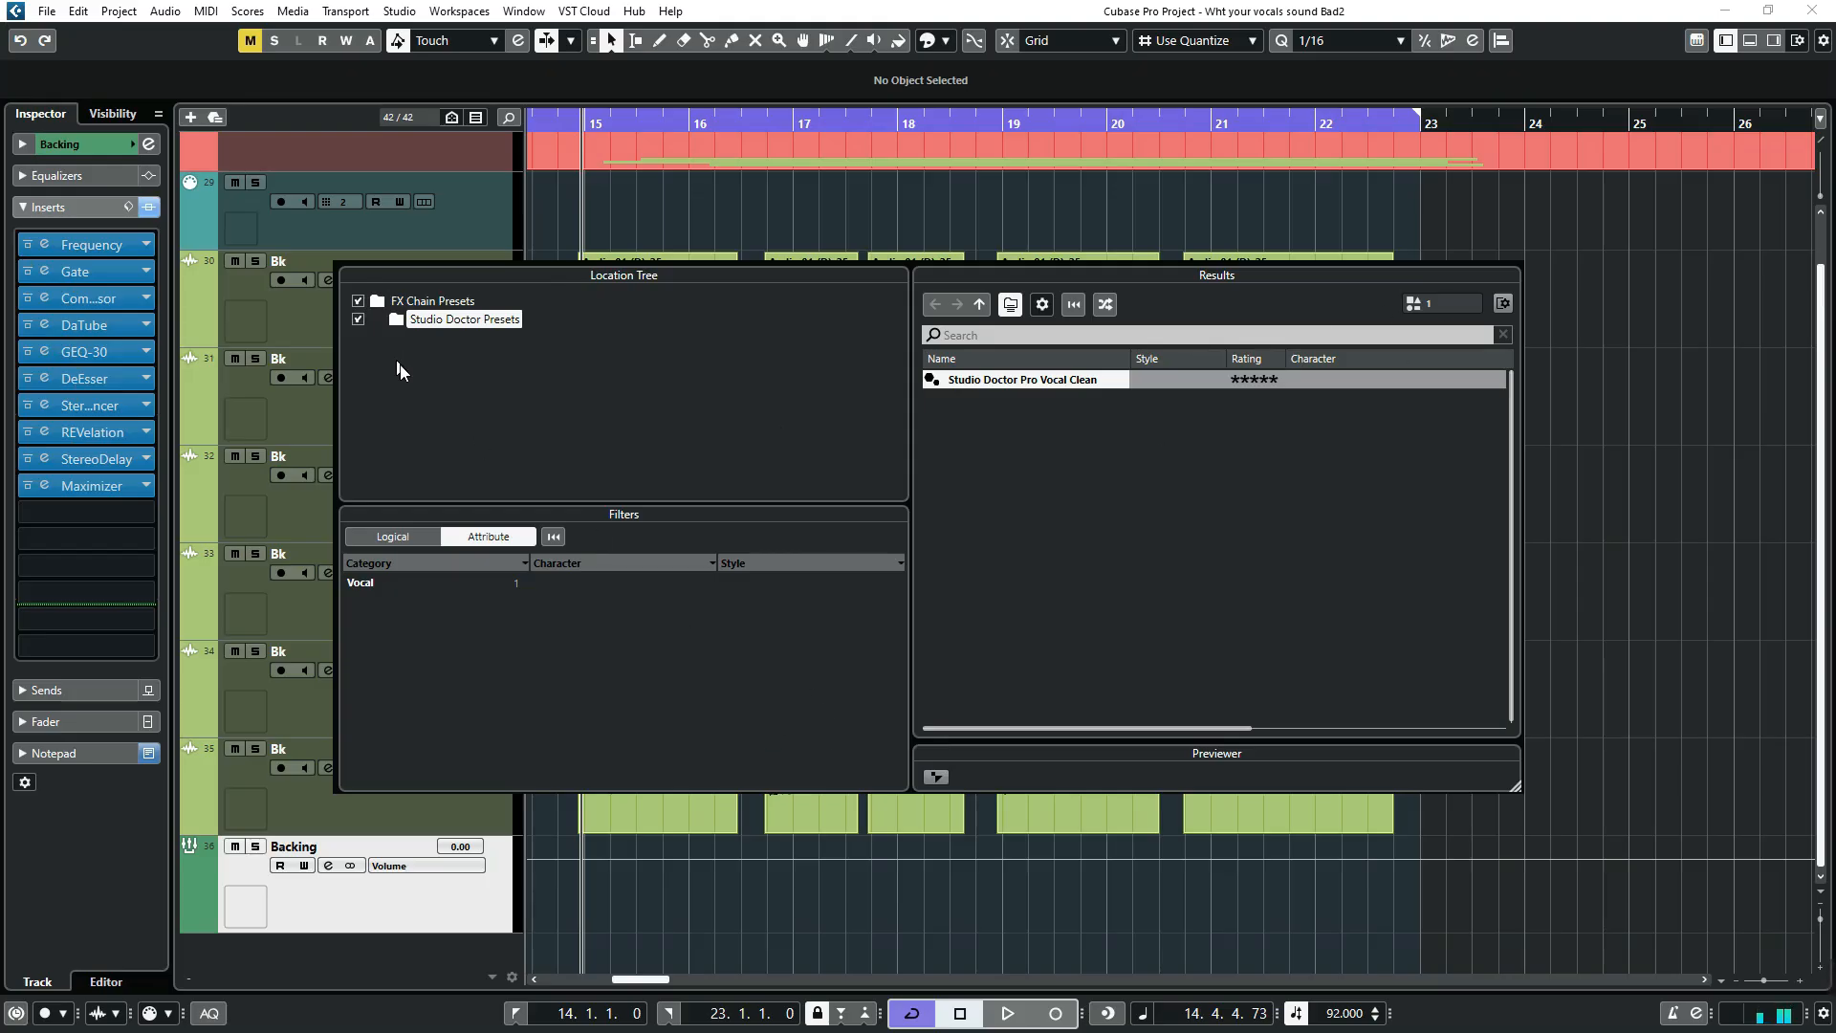
{"action": "left_click", "coordinate": [1586, 657]}
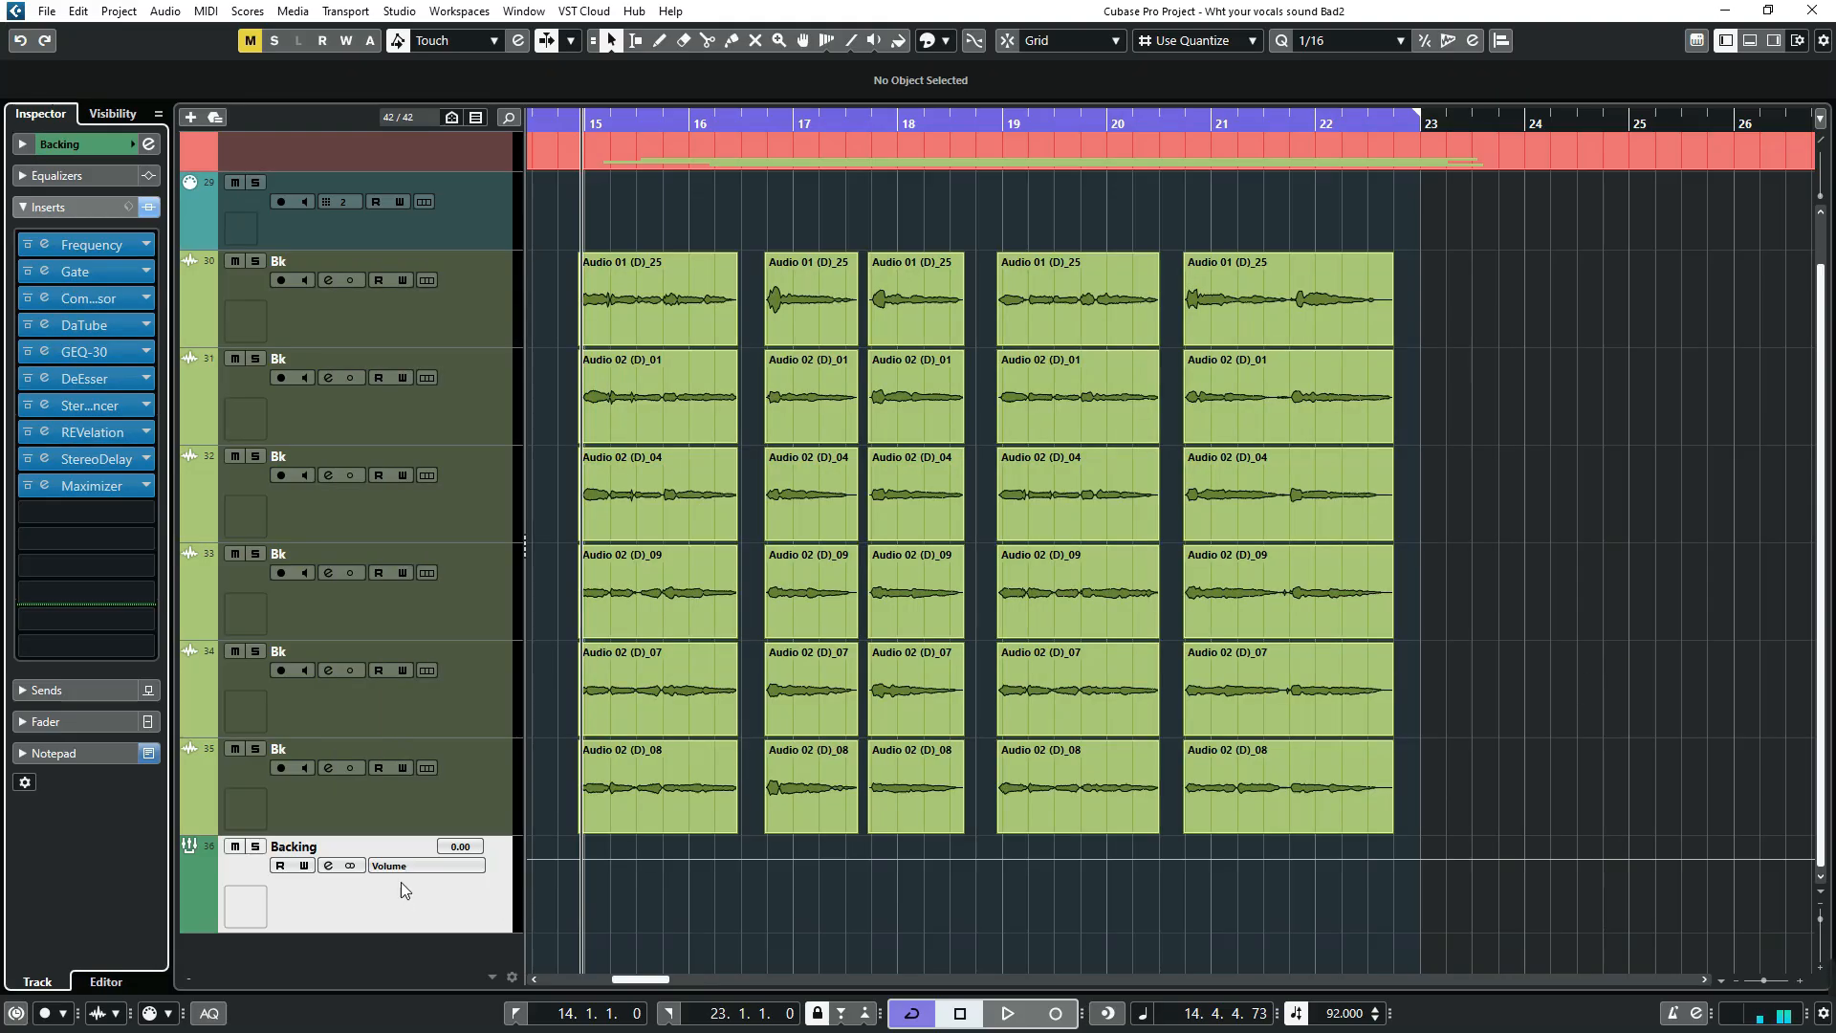
- Listen to the Backing track in solo with the loaded insert chain, ending with the track unsoloed
{"action": "left_click", "coordinate": [257, 847]}
{"action": "key", "text": "space"}
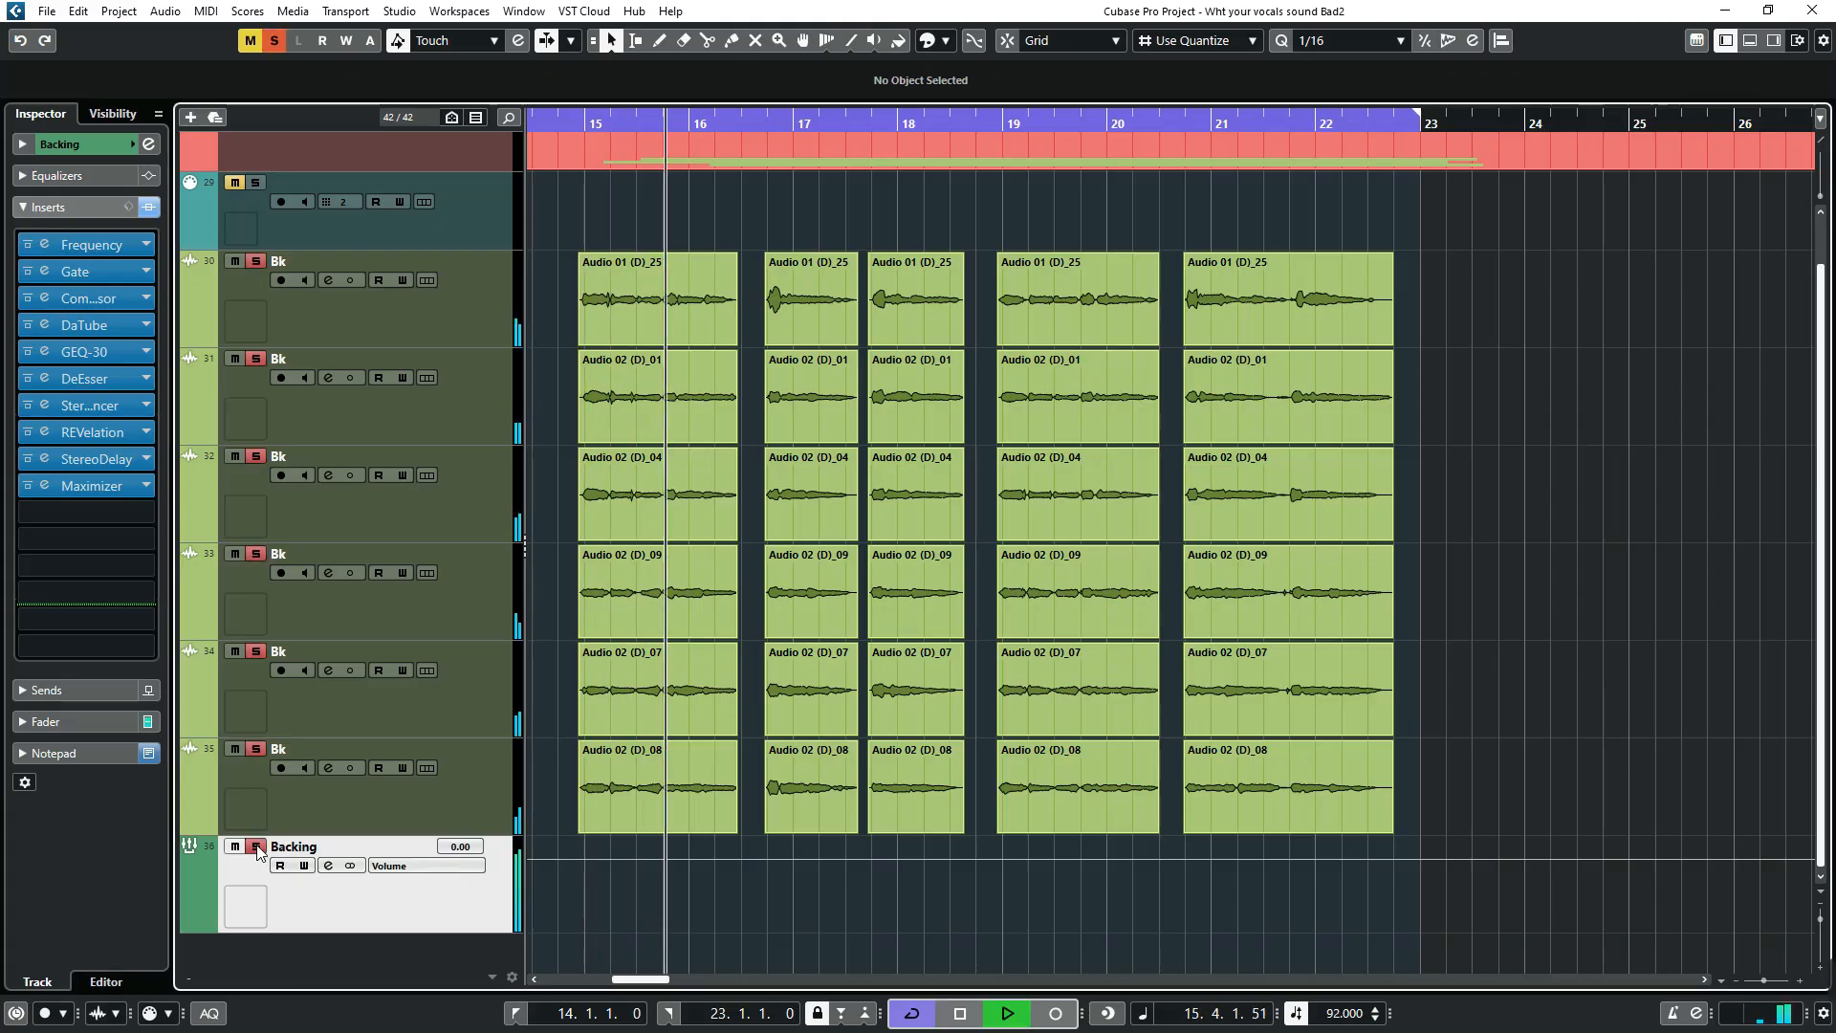
{"action": "key", "text": "space"}
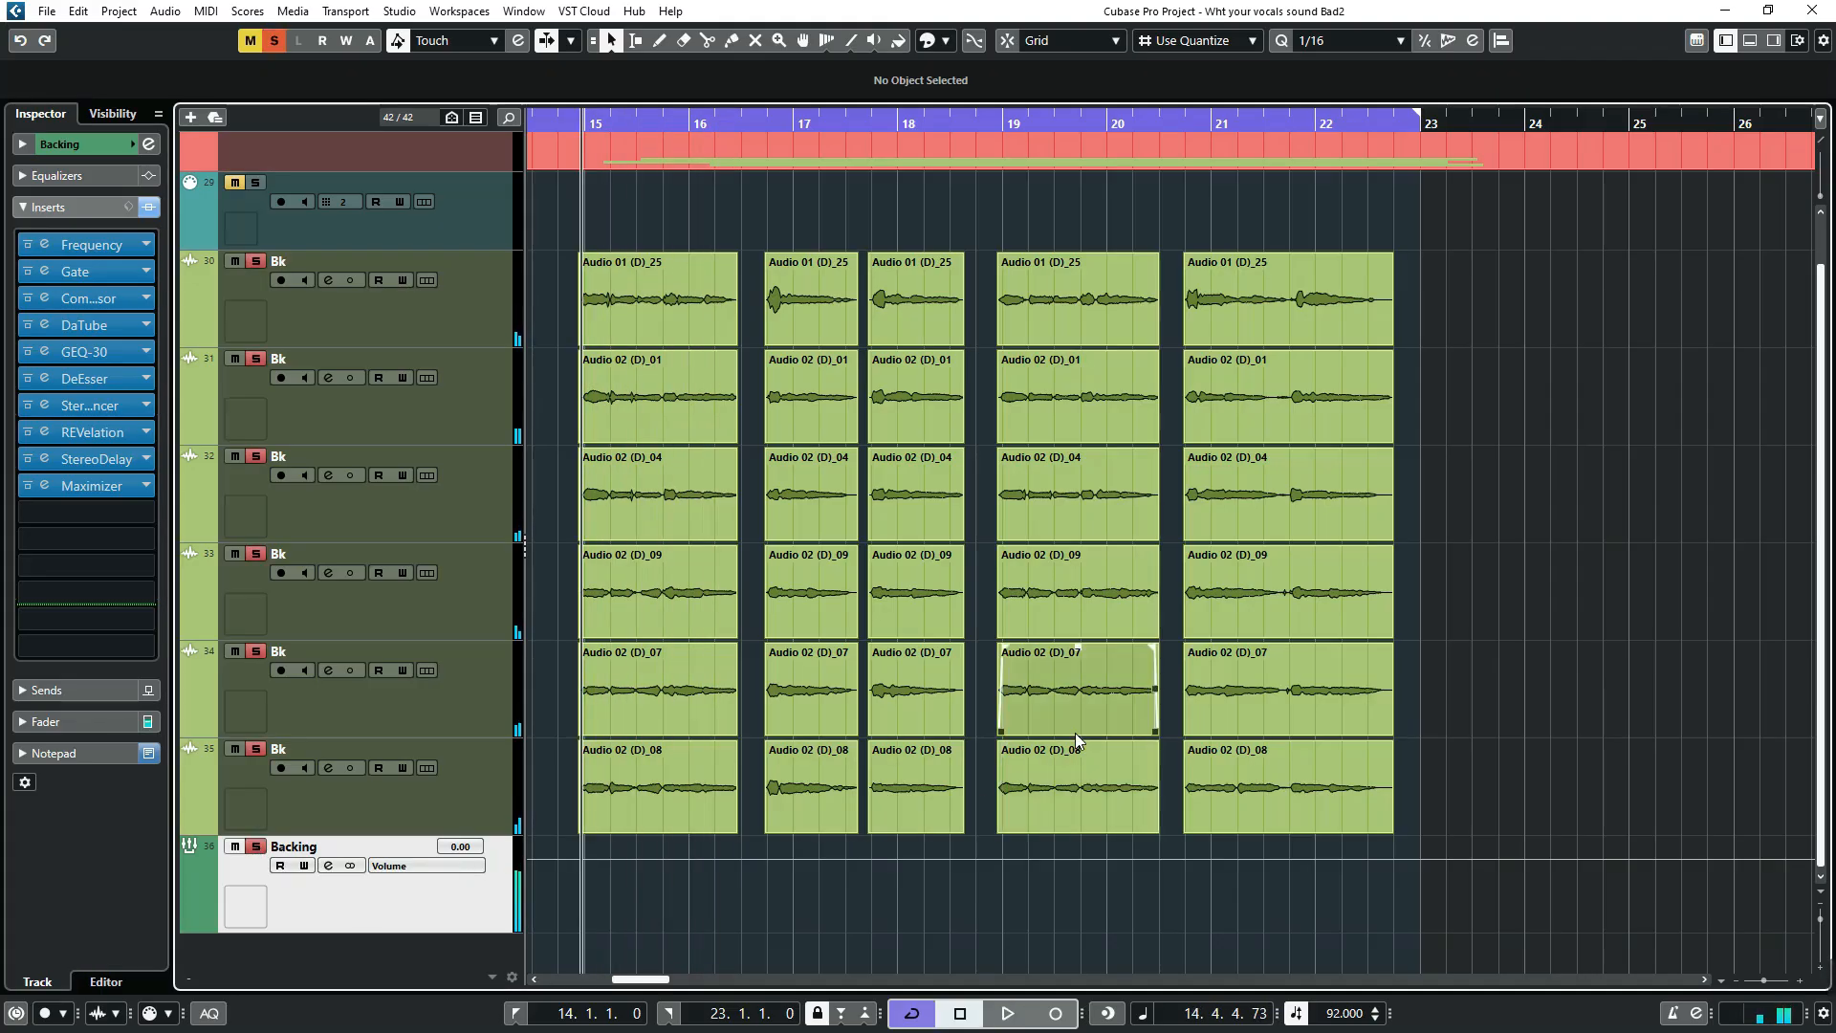
{"action": "left_click", "coordinate": [257, 847]}
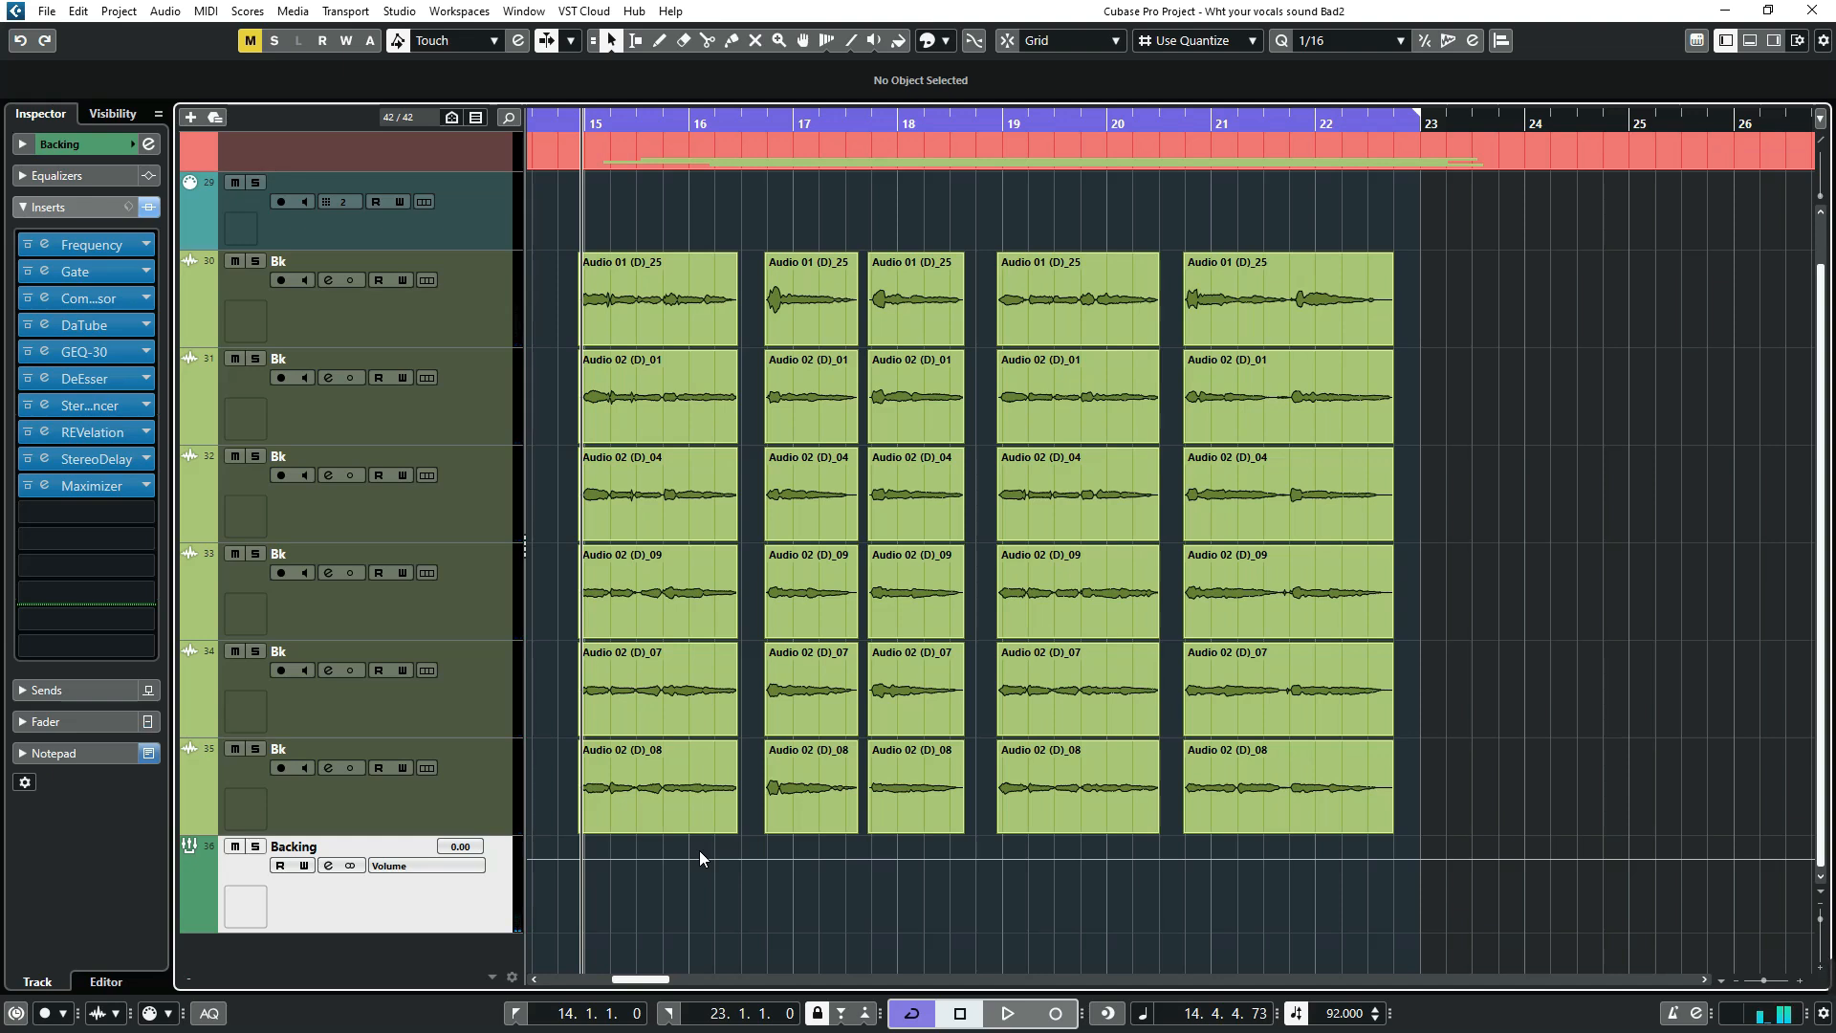
{"action": "scroll", "coordinate": [760, 708], "scroll_direction": "up", "scroll_amount": 2}
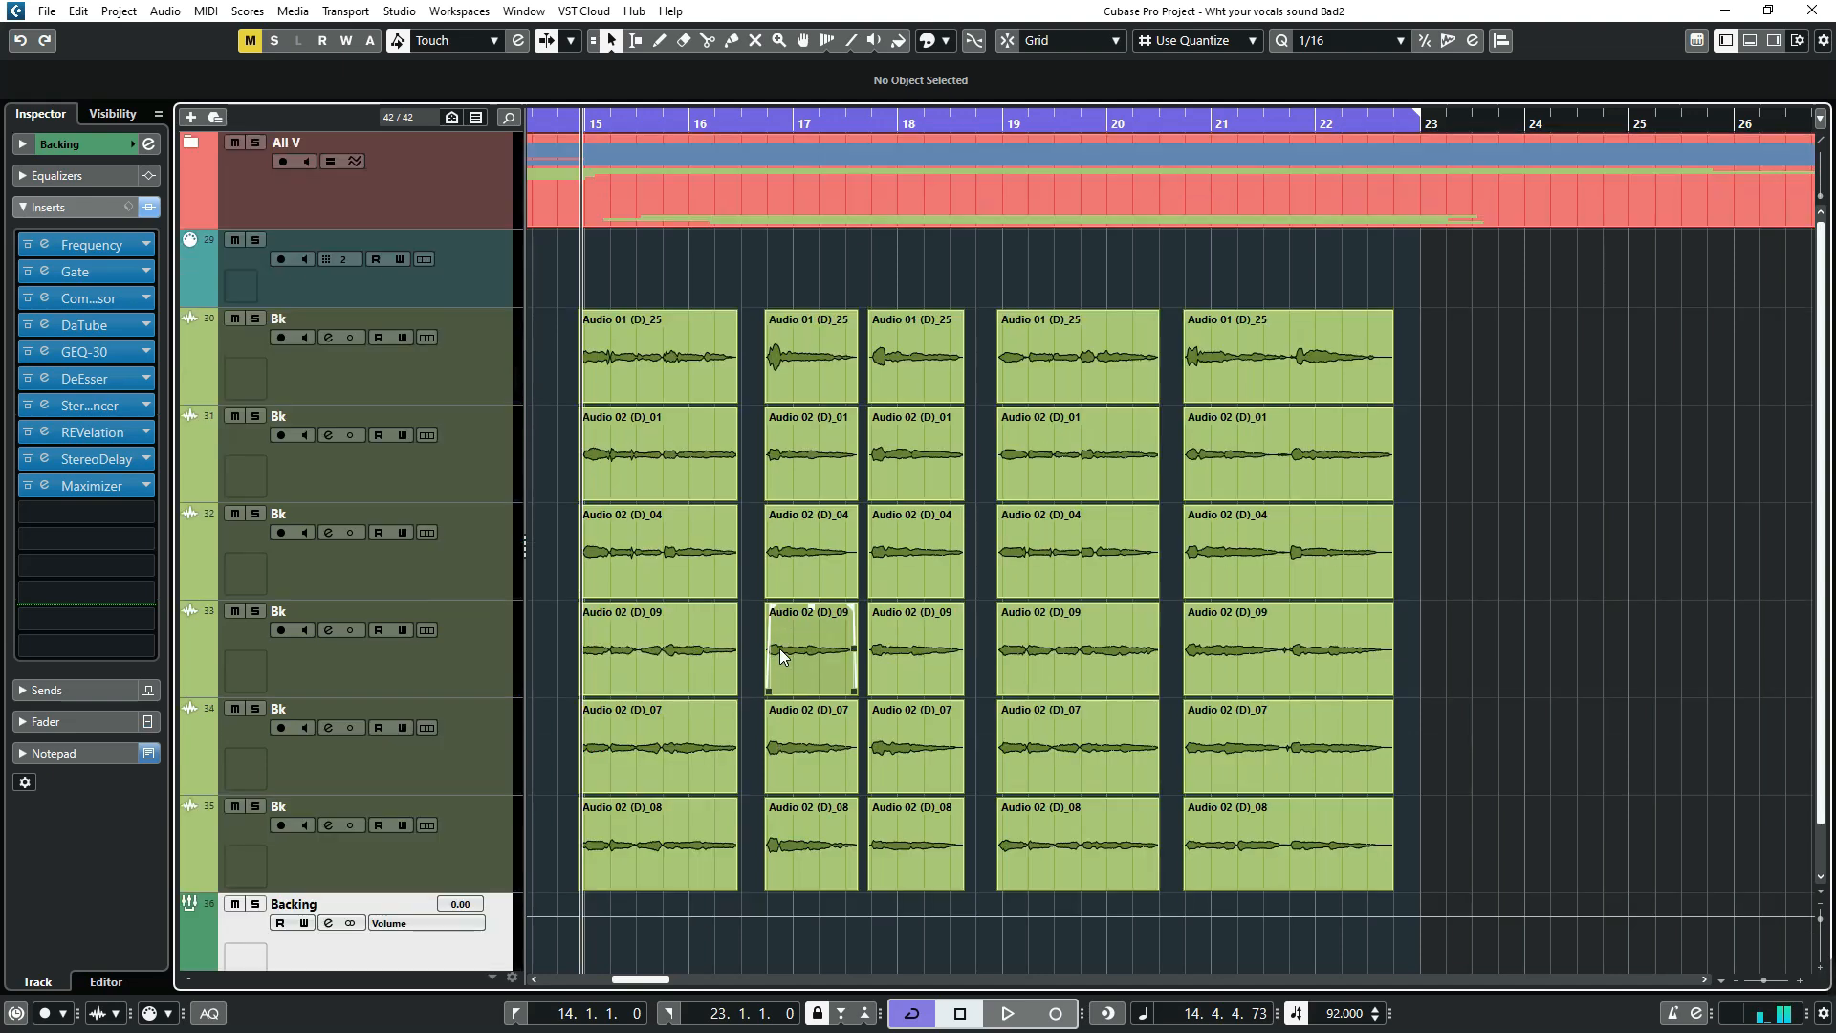